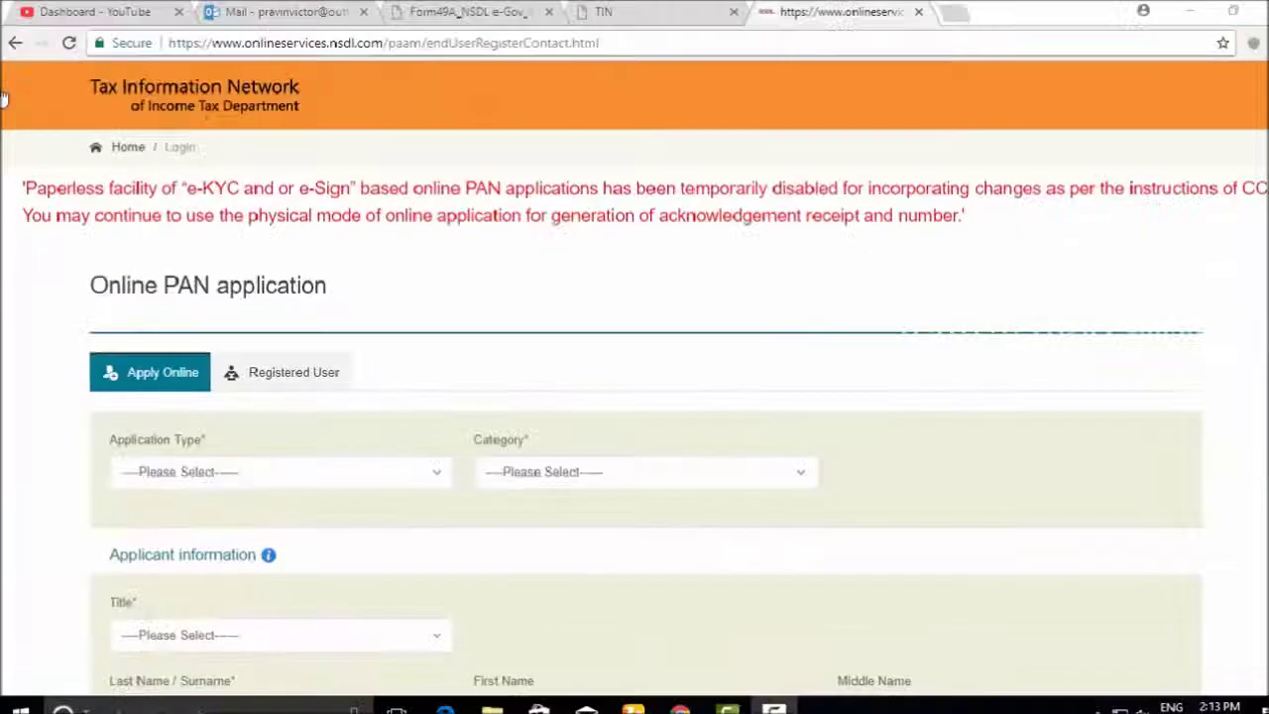
Scroll down past the red notice to the blank Apply Online form
scroll(244, 484, down, 1)
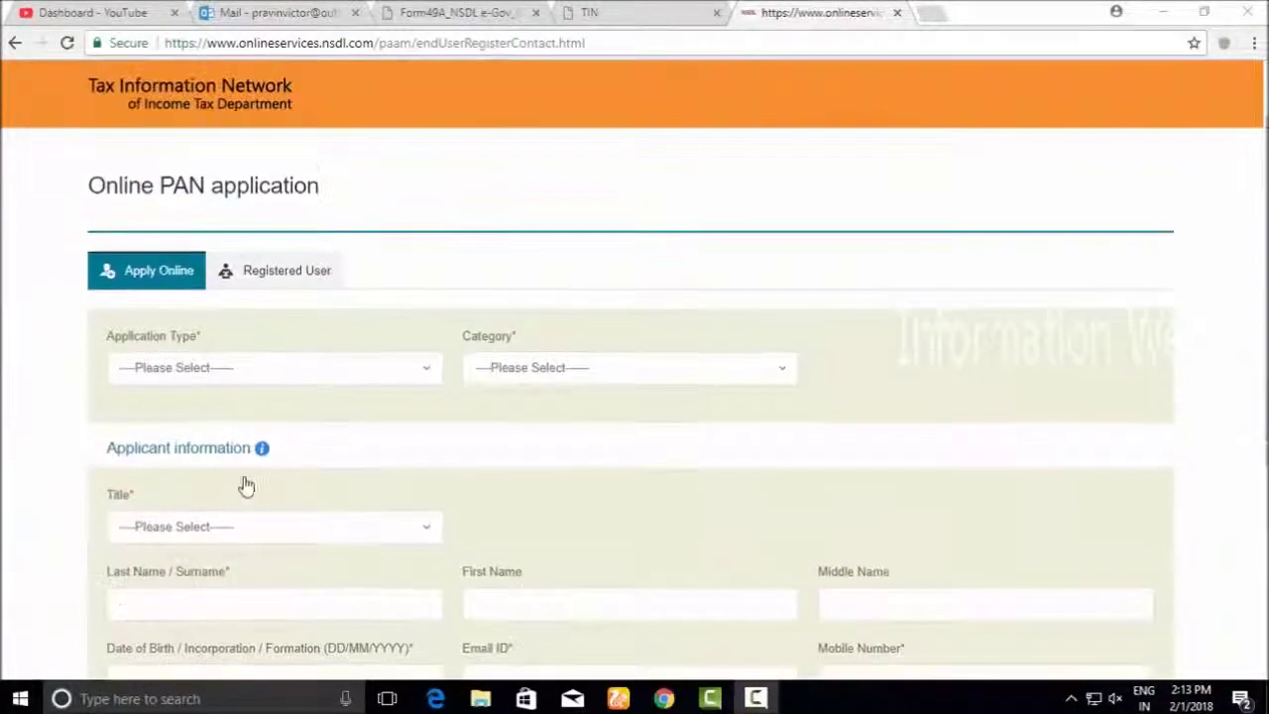
Choose New PAN - Indian Citizen (Form 49A), category INDIVIDUAL and title Shri in the dropdowns
click(235, 372)
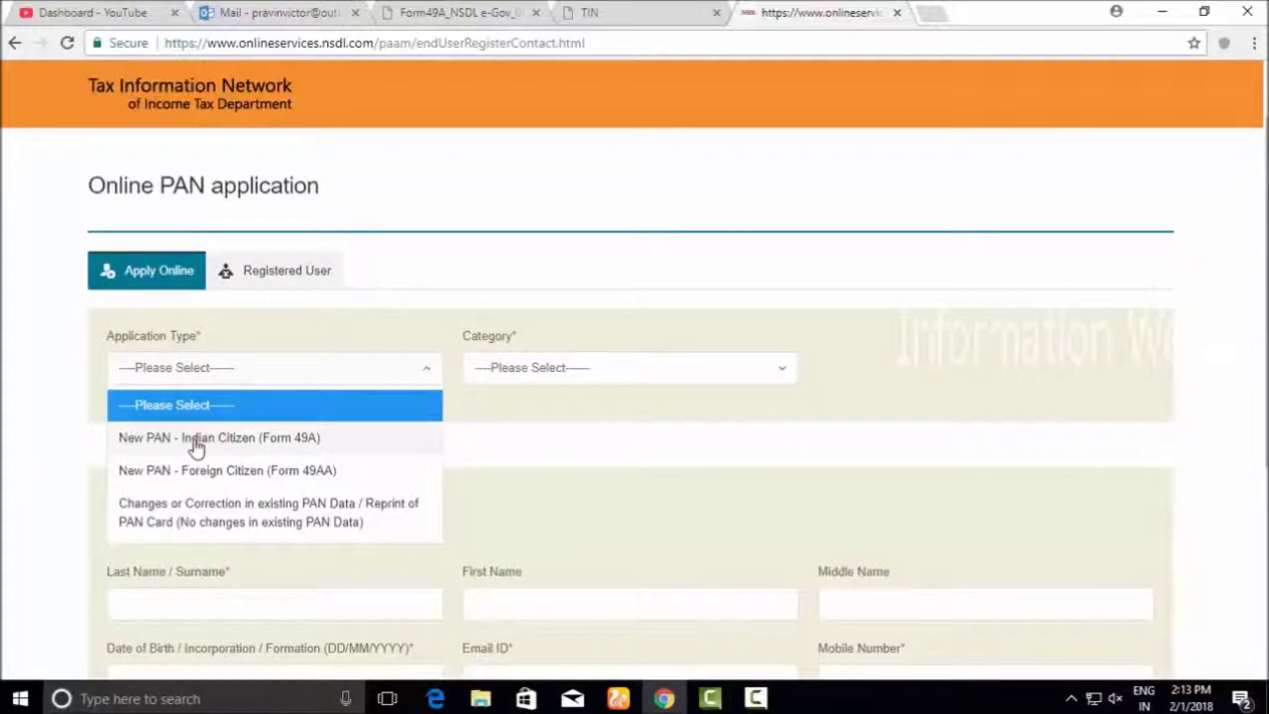
click(198, 443)
click(487, 374)
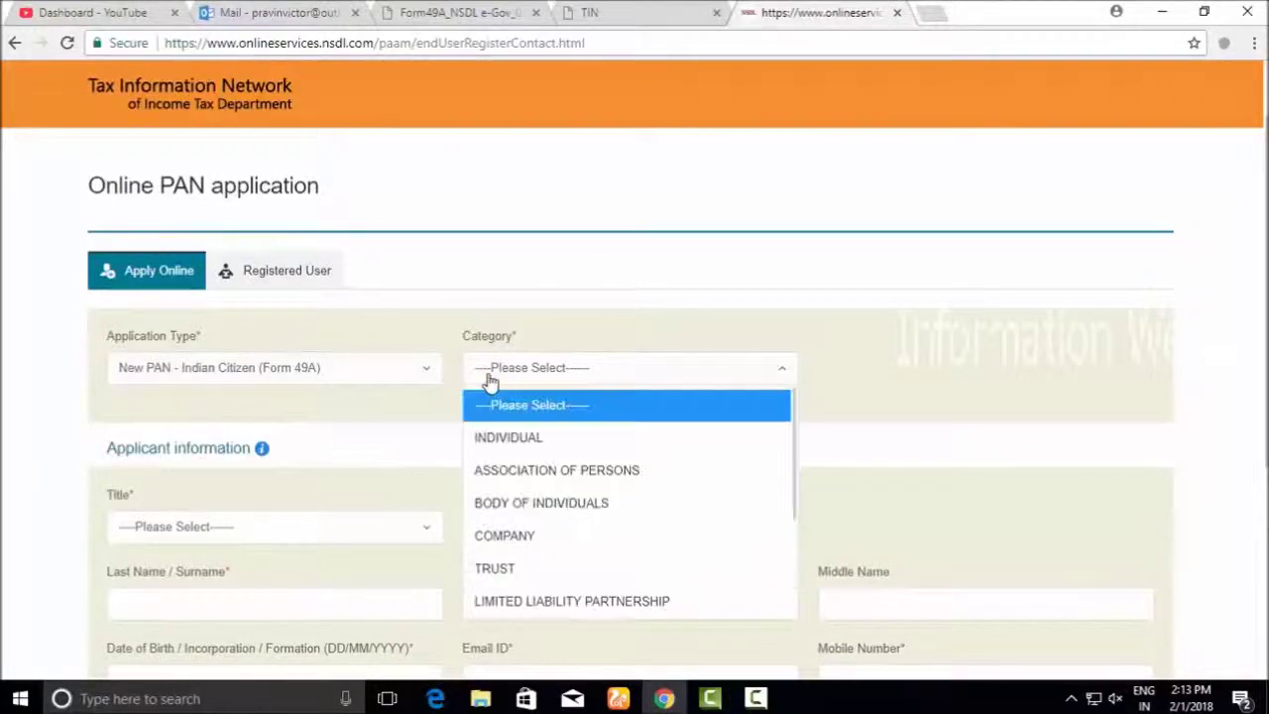
click(499, 436)
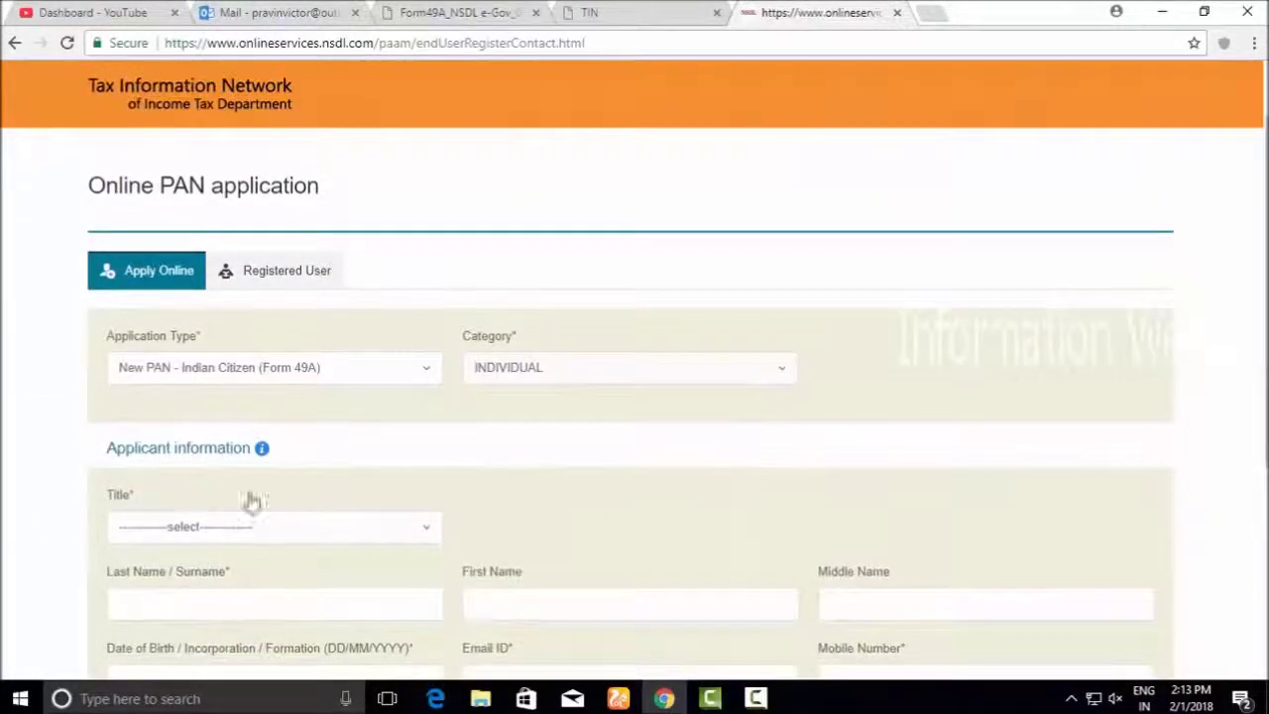
click(241, 531)
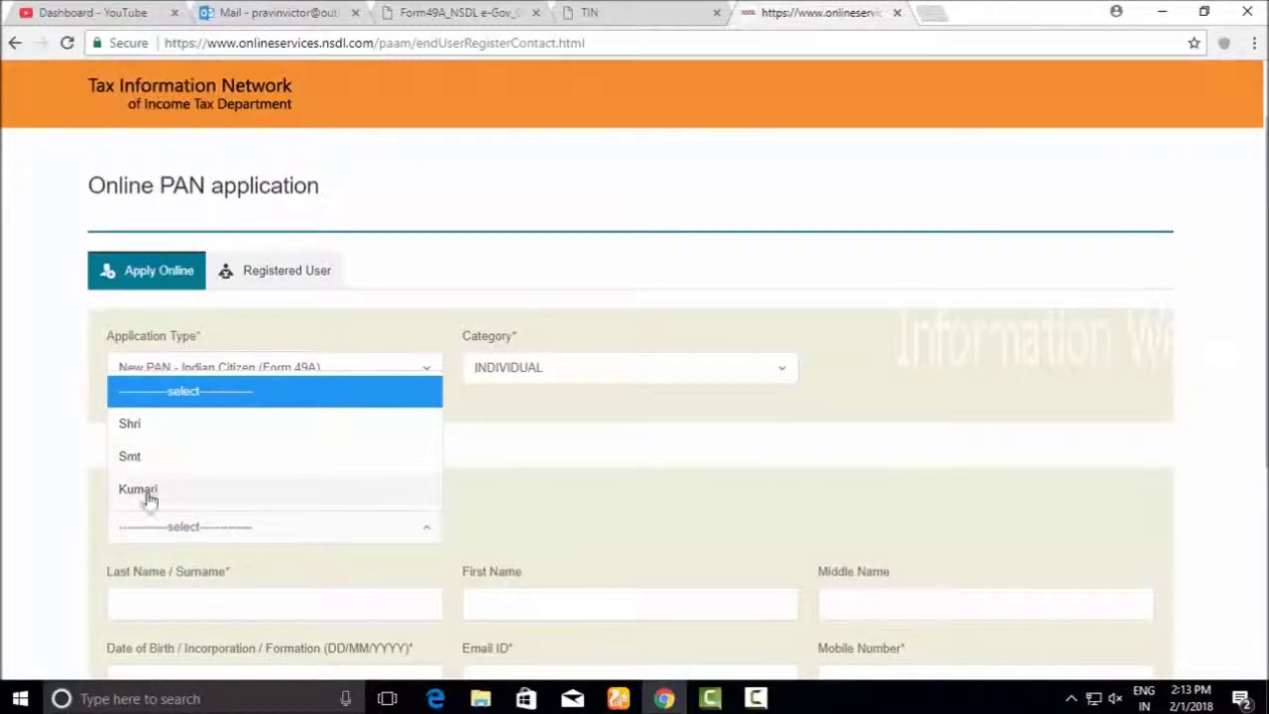
click(146, 436)
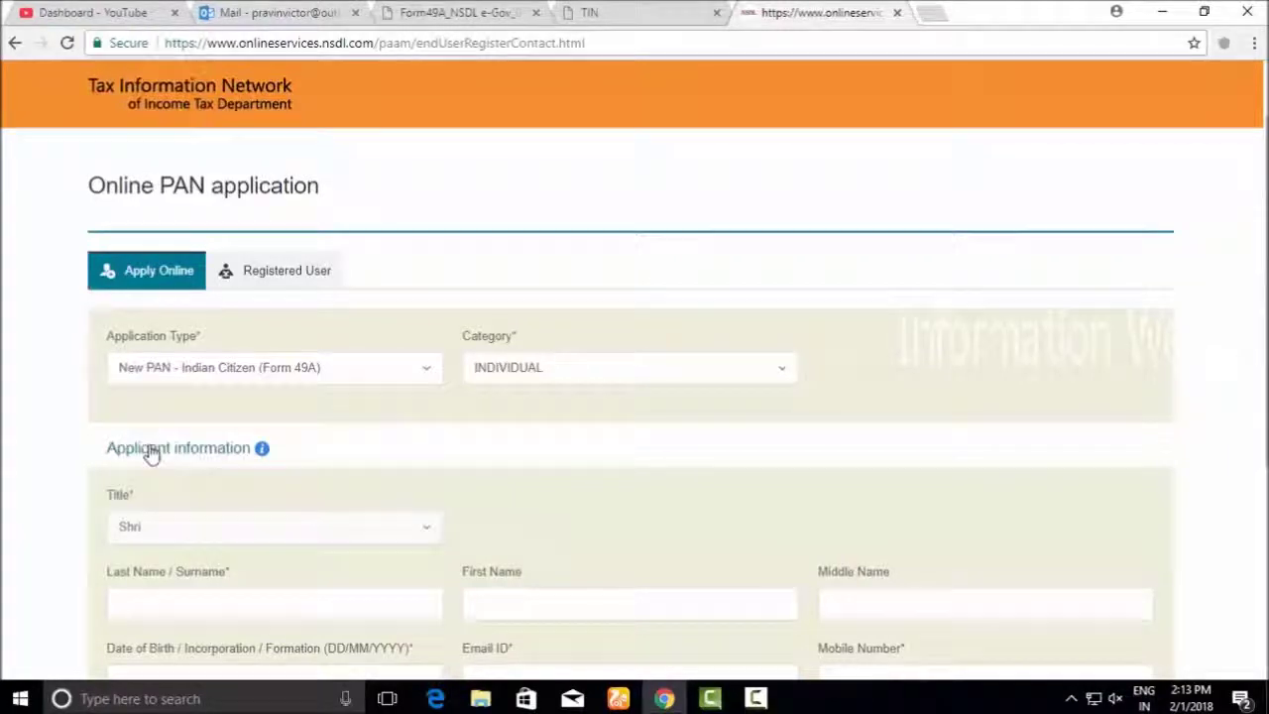
scroll(1025, 456, down, 3)
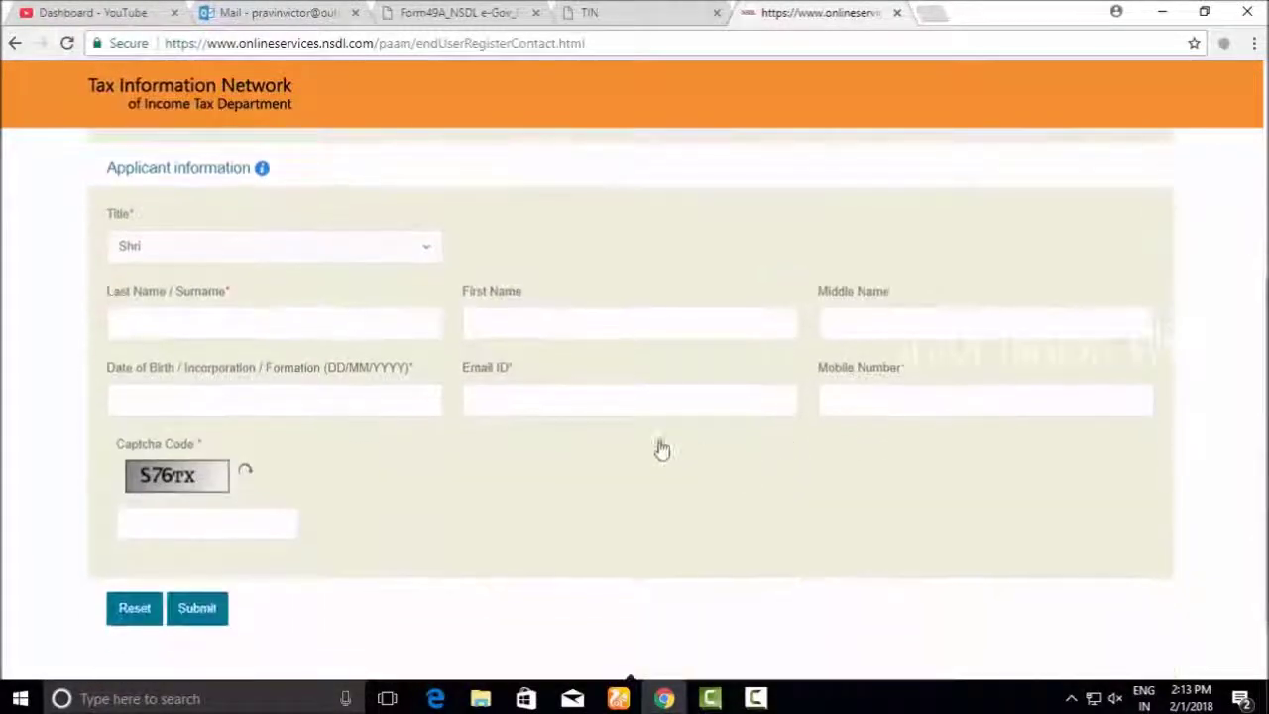
Enter the applicant's first name and surname
click(550, 321)
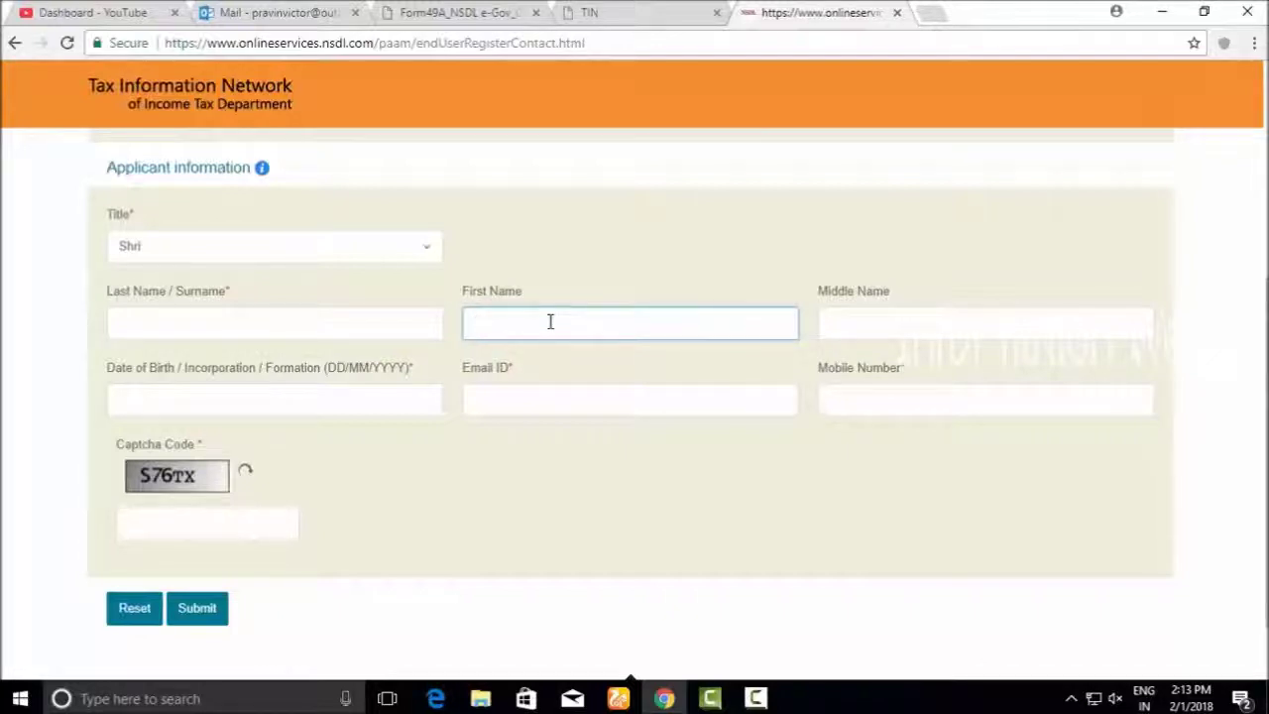
click(399, 323)
text(KE)
key(BackSpace)
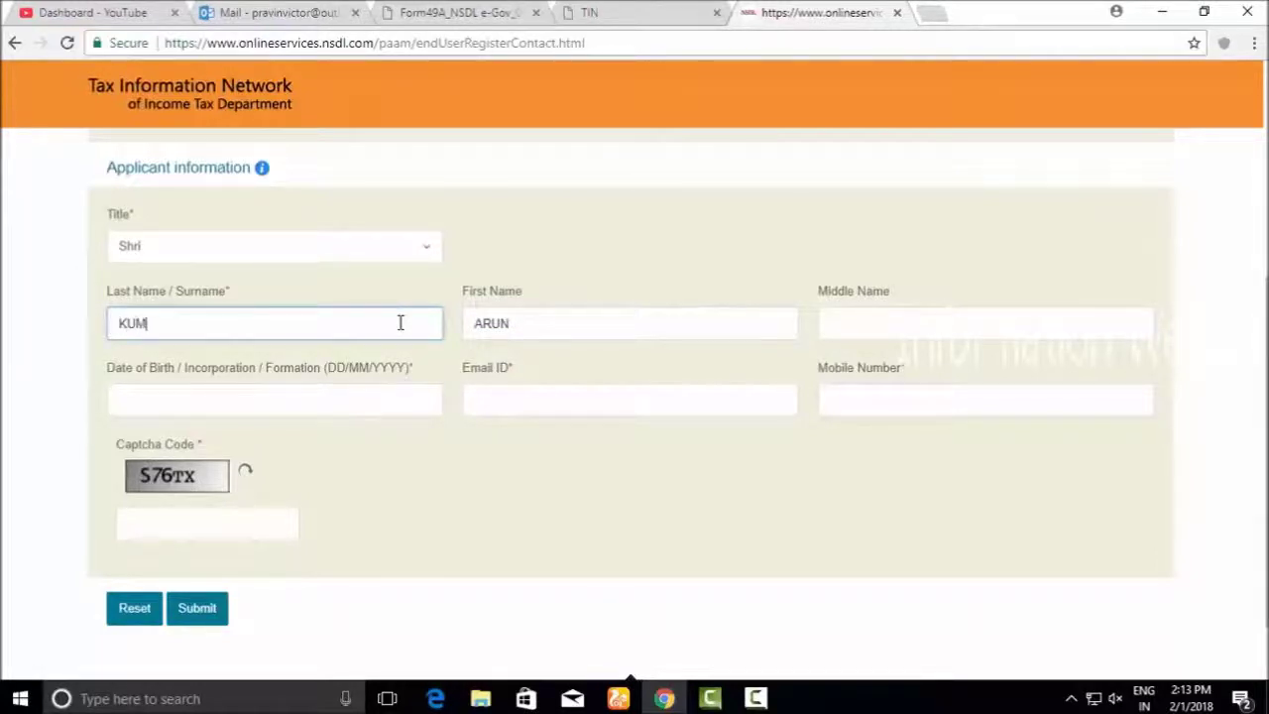
click(303, 388)
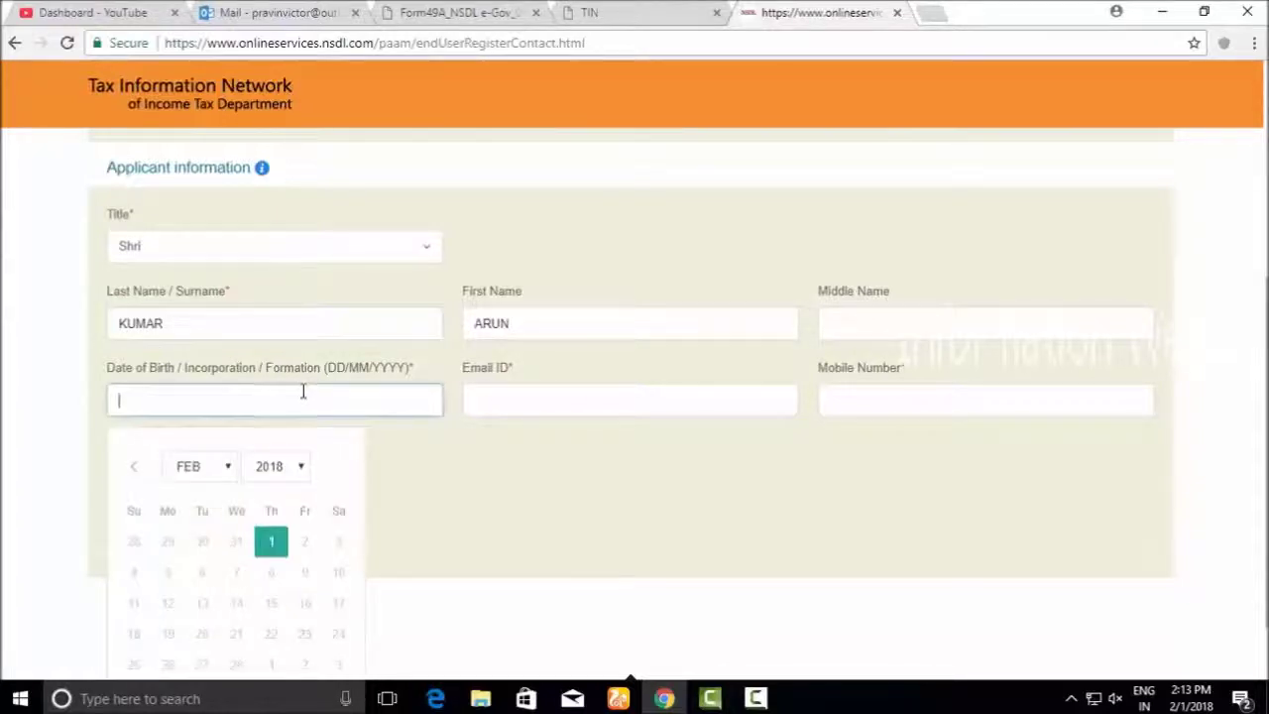
click(227, 466)
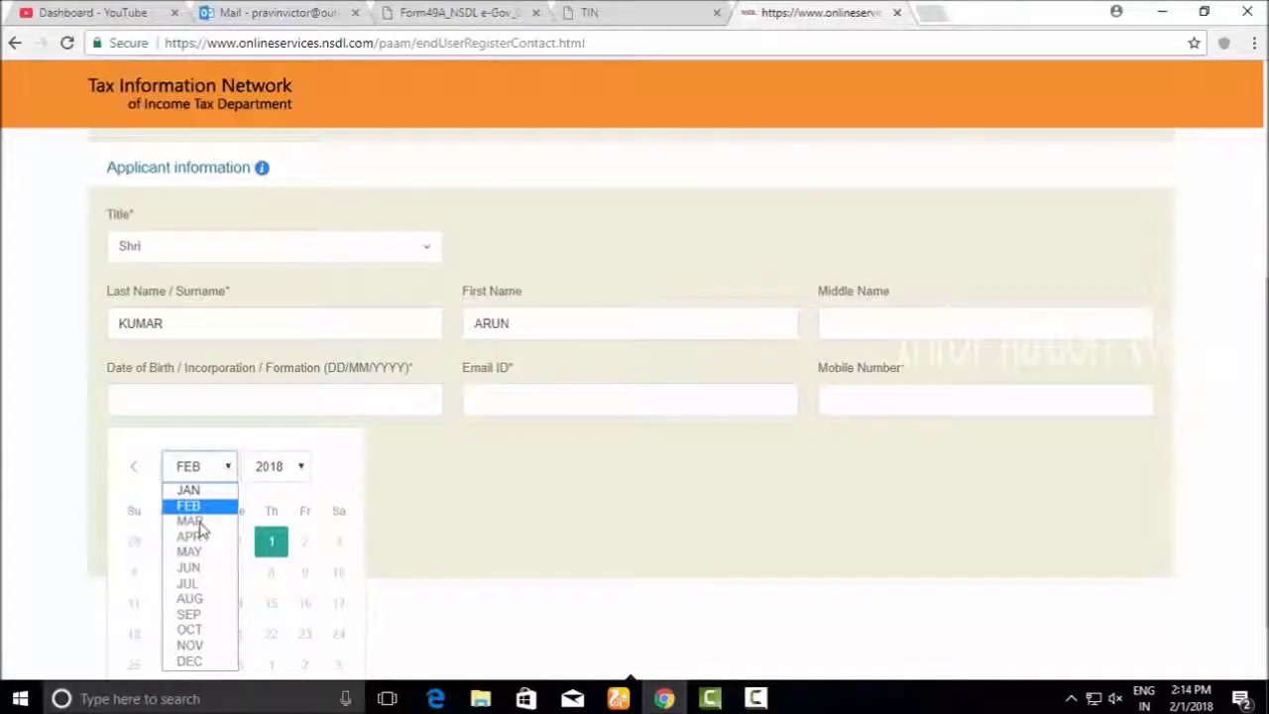
click(394, 472)
scroll(532, 485, down, 1)
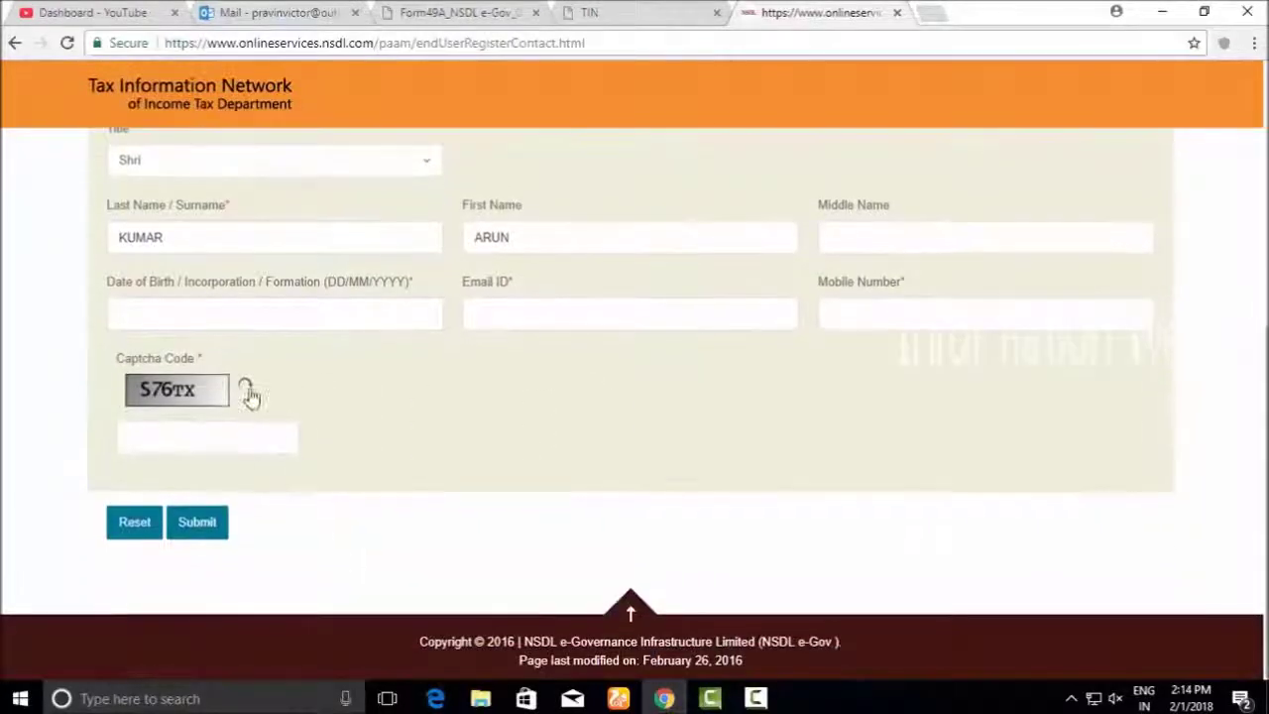
click(212, 317)
click(209, 389)
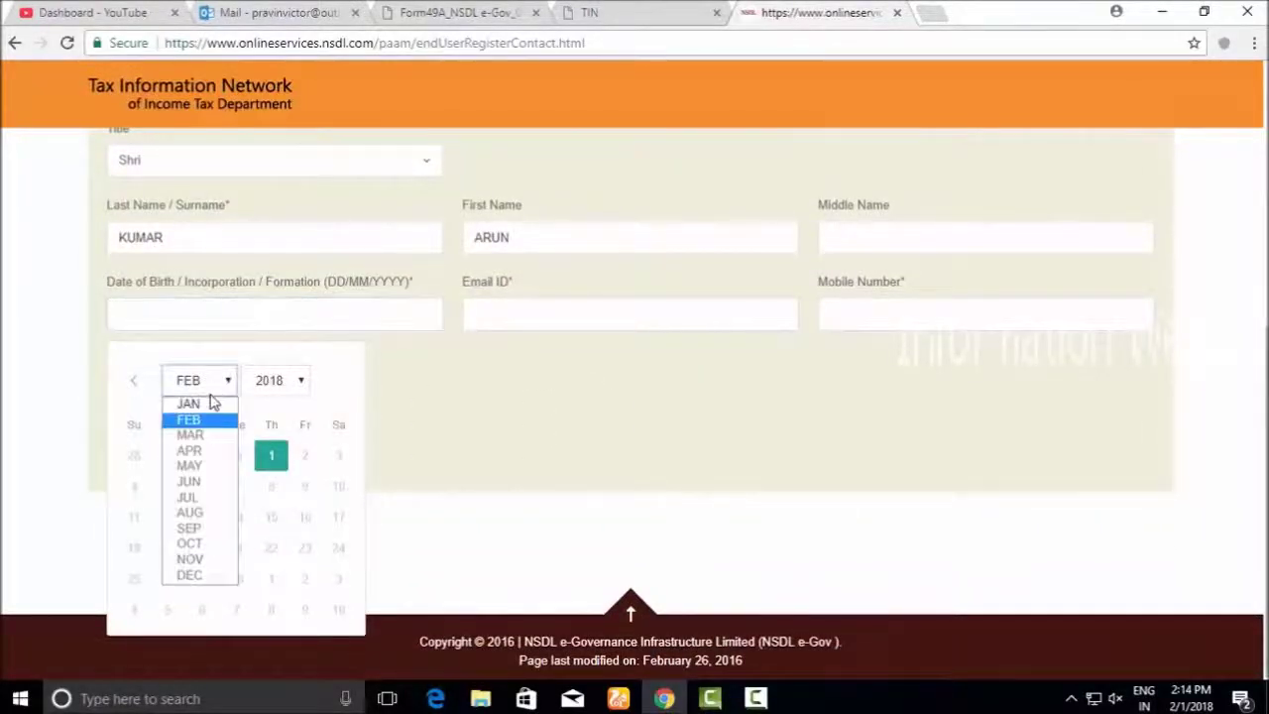
click(225, 419)
click(274, 380)
scroll(268, 327, up, 4)
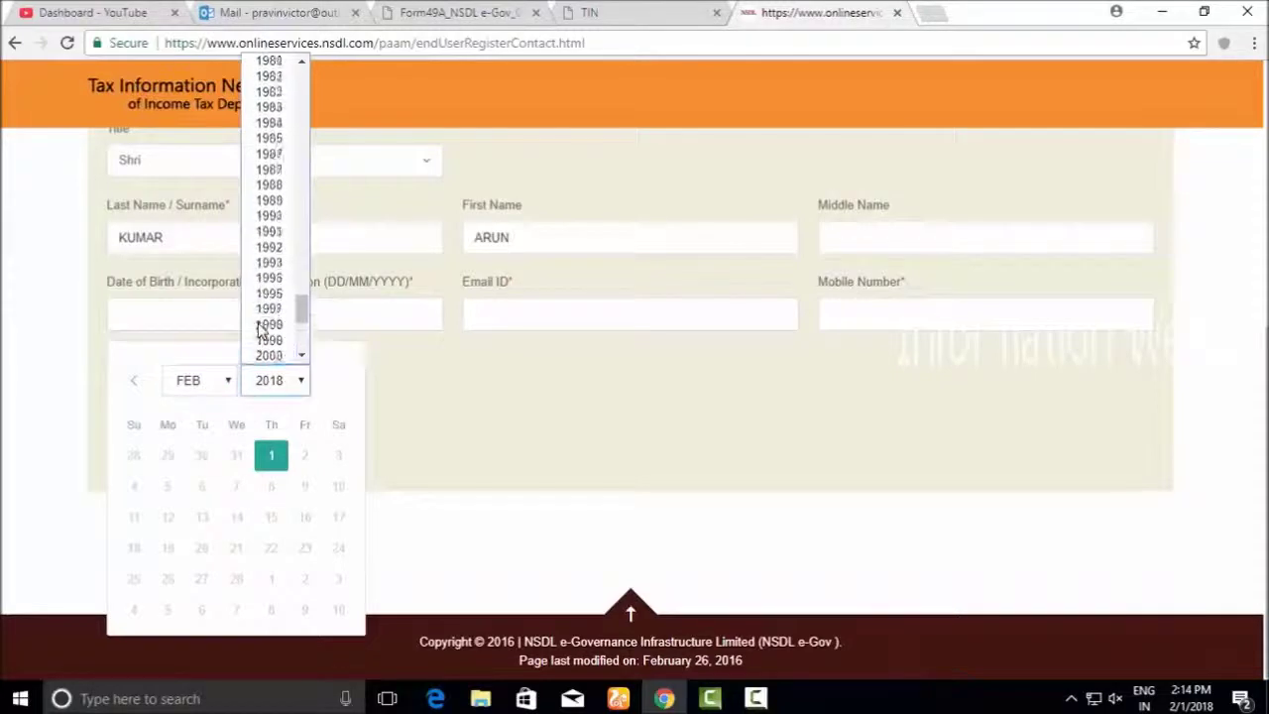
click(271, 202)
click(306, 487)
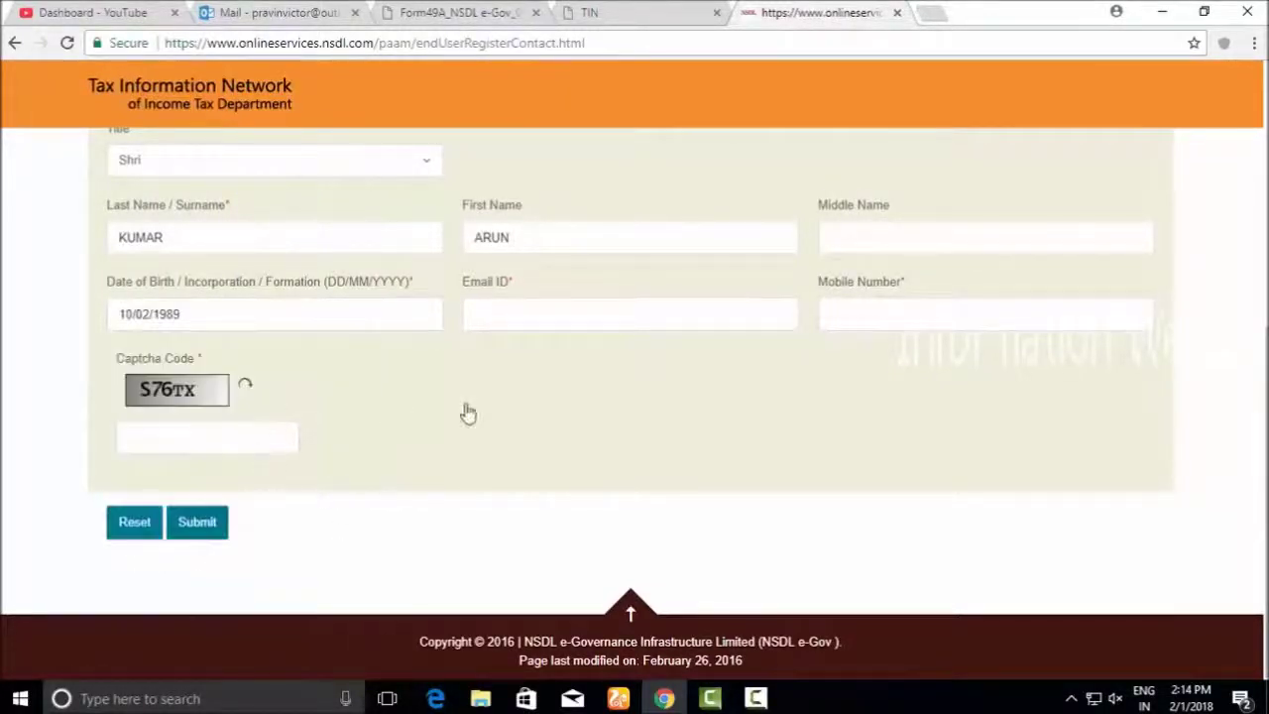
click(518, 311)
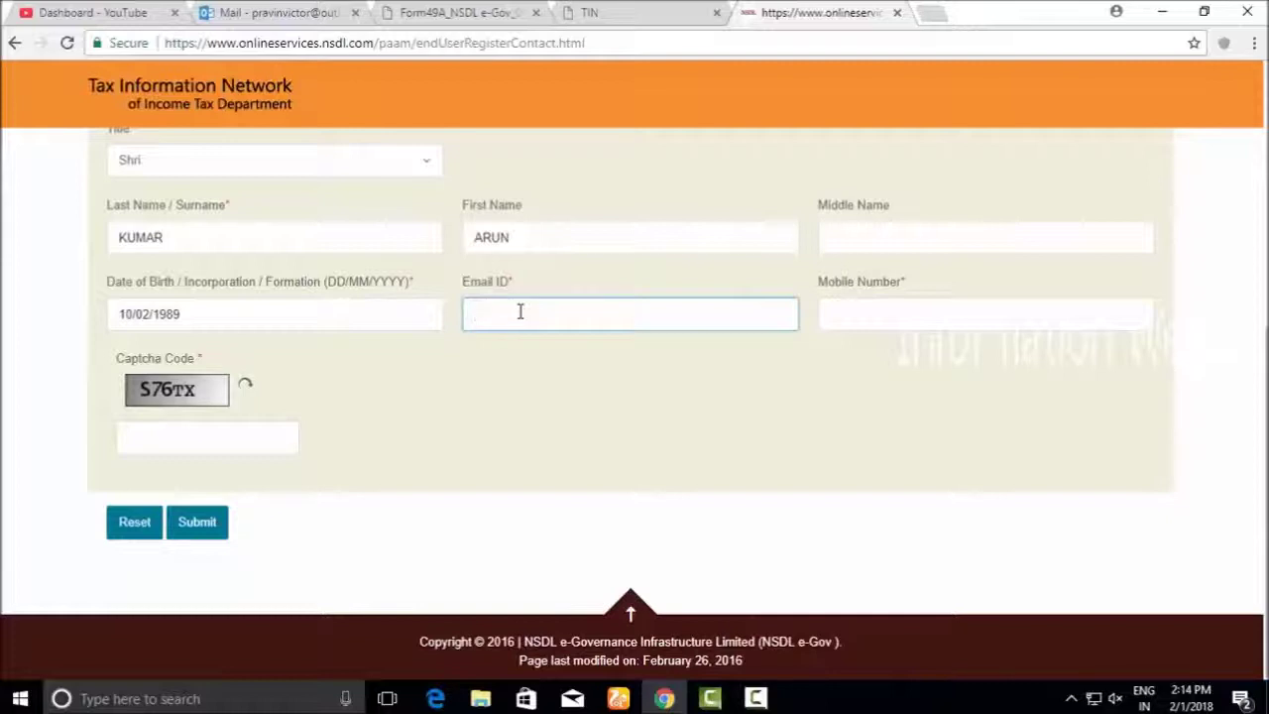
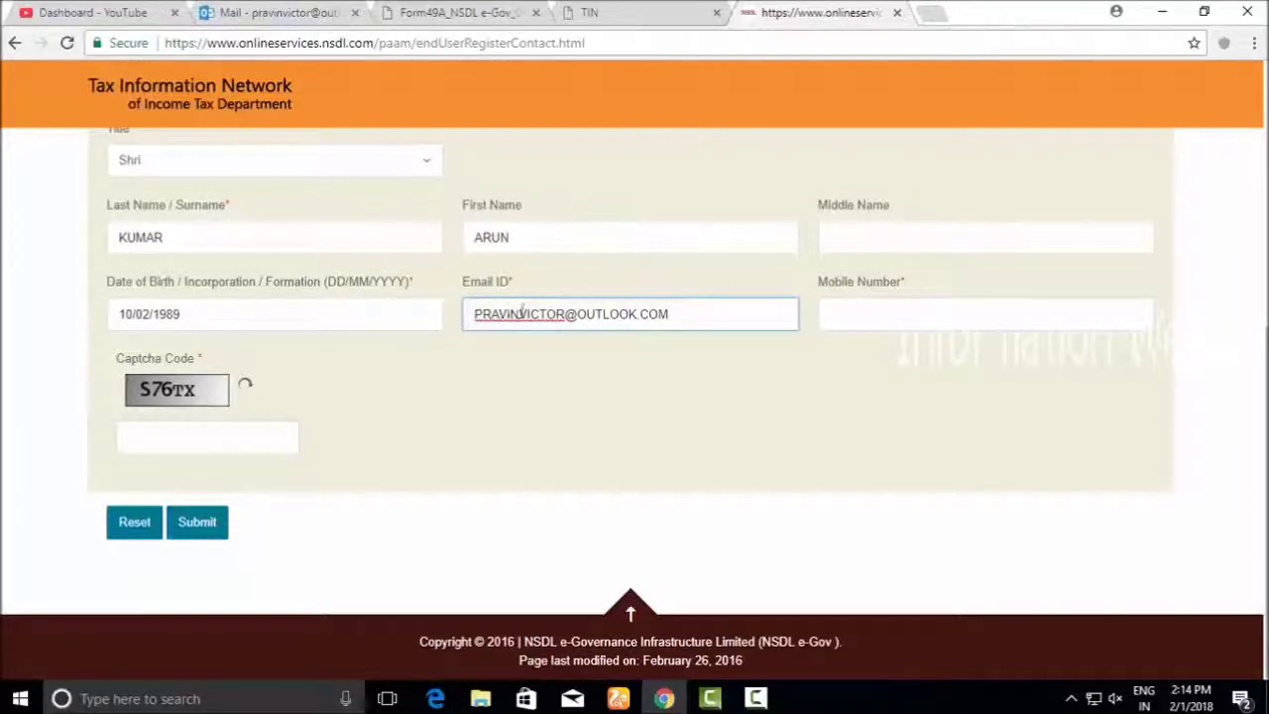
Enter the applicant's e-mail ID and mobile number
click(870, 307)
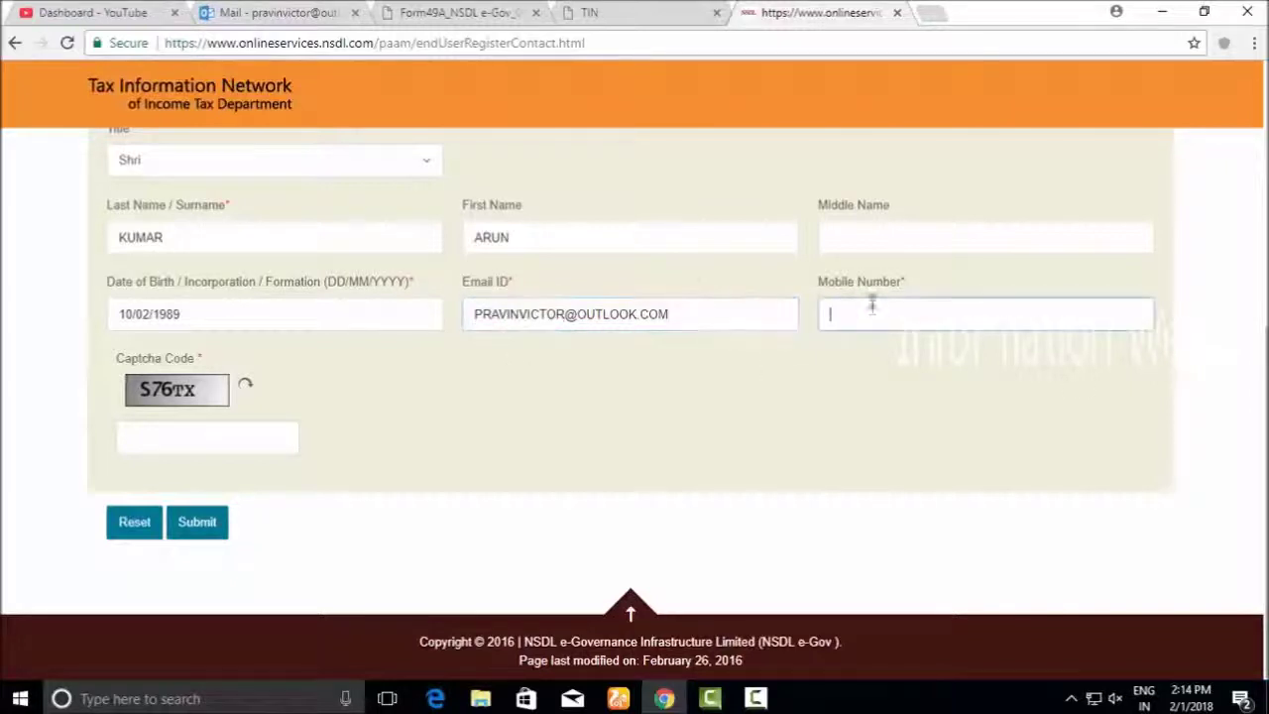
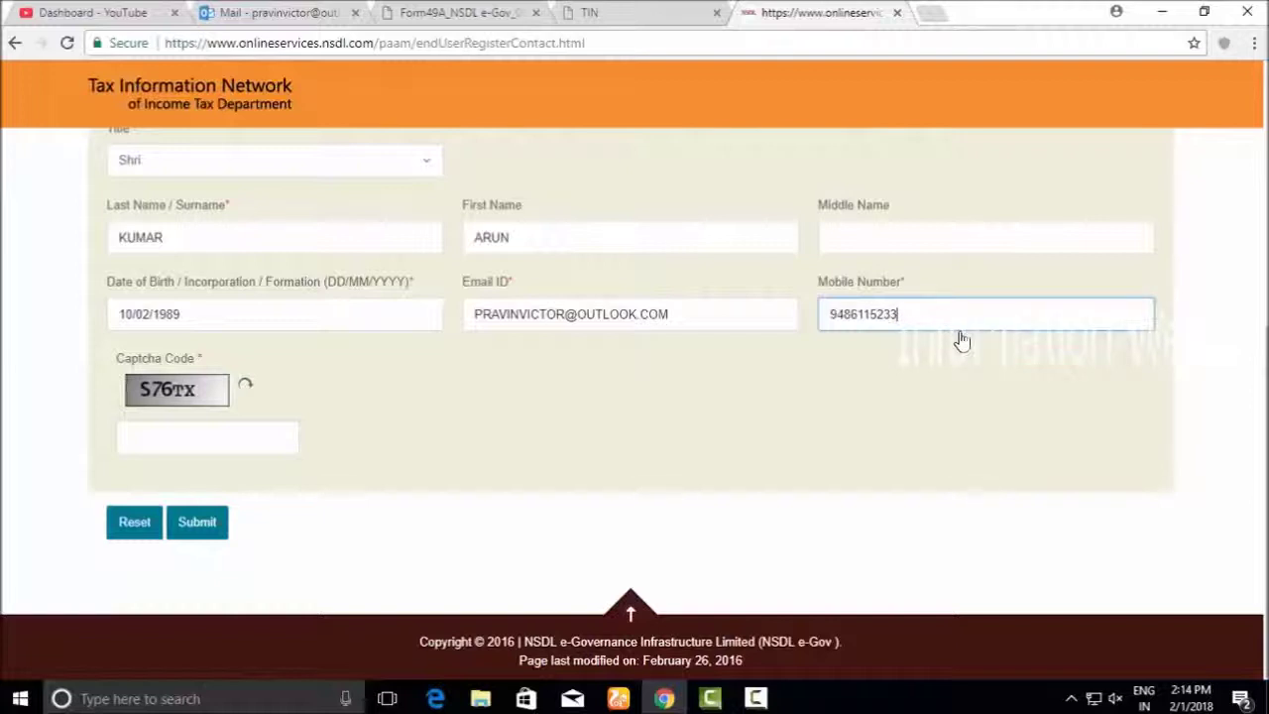
Enter the displayed captcha code and submit the registration
click(123, 439)
text(S)
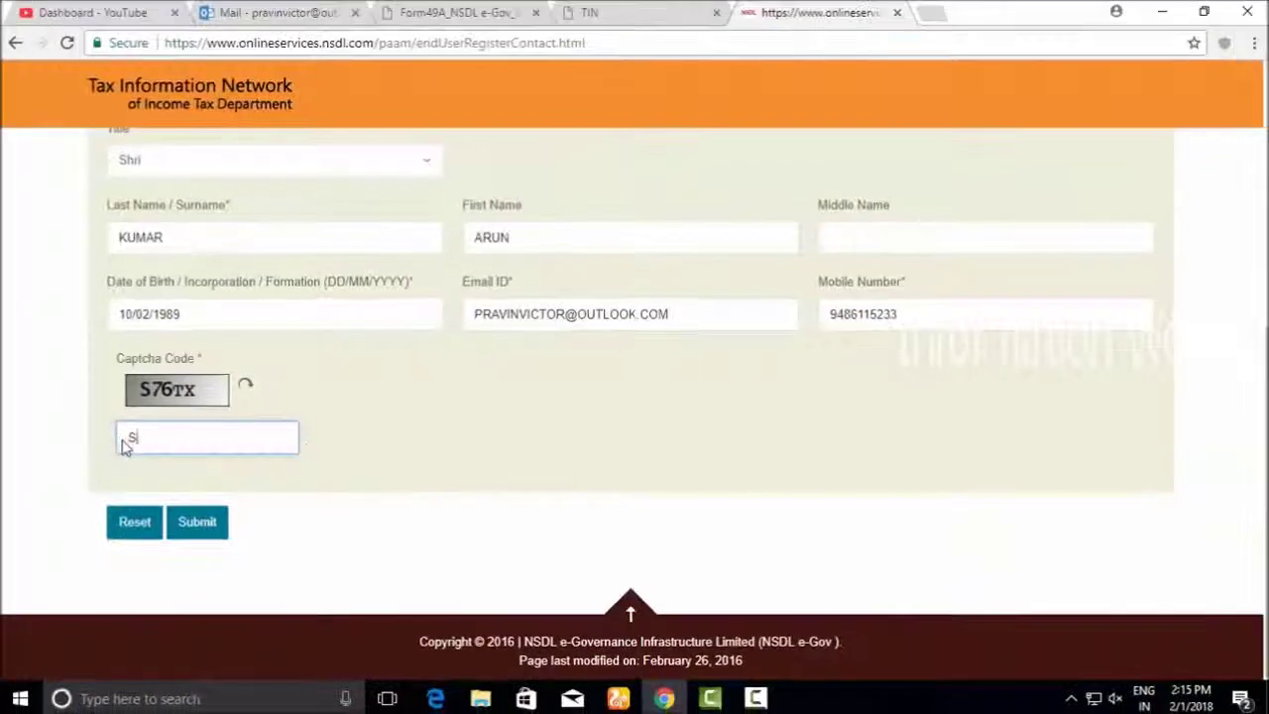
key(BackSpace)
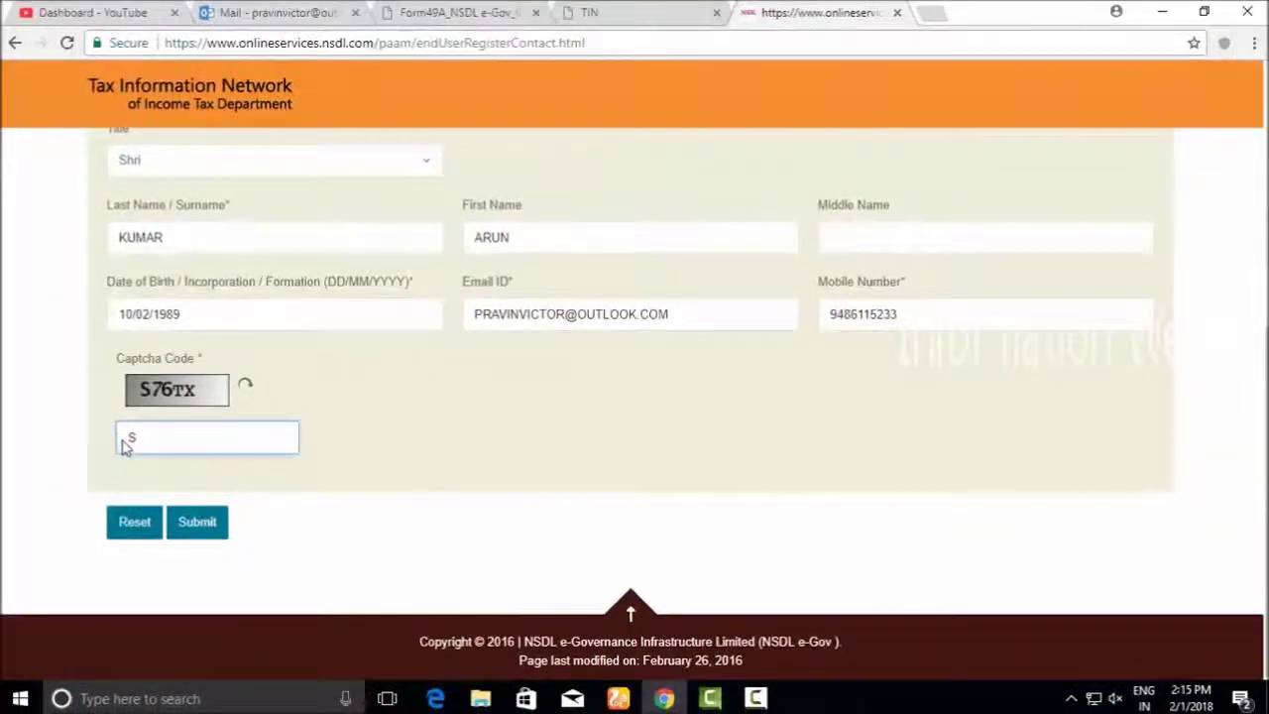
text(S76)
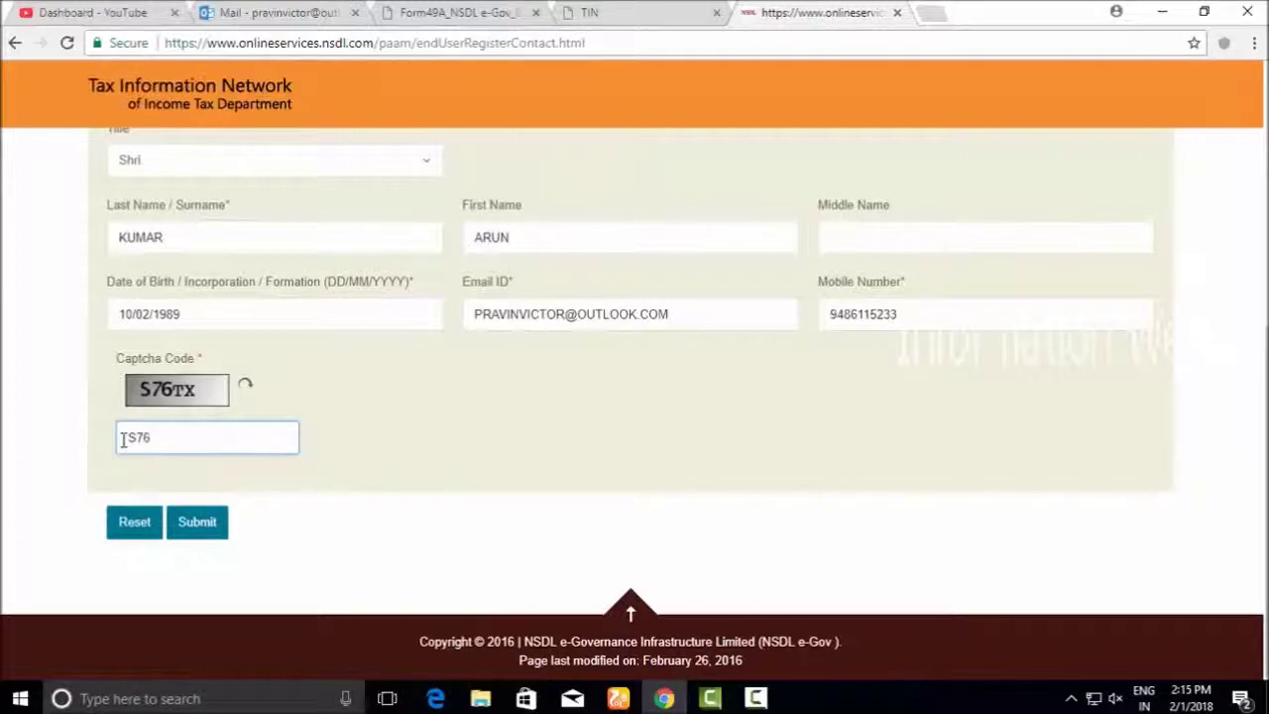
text(TX)
click(197, 522)
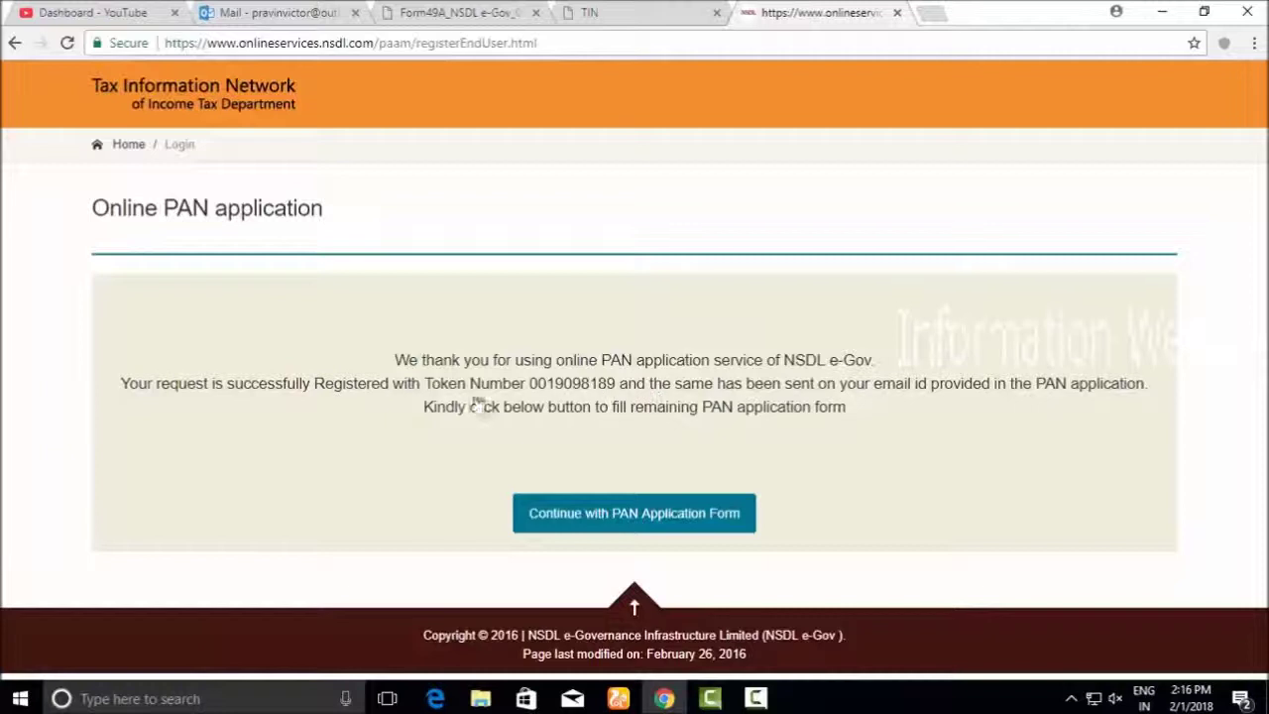
Select and copy the token number from the confirmation message
drag(637, 384, 526, 384)
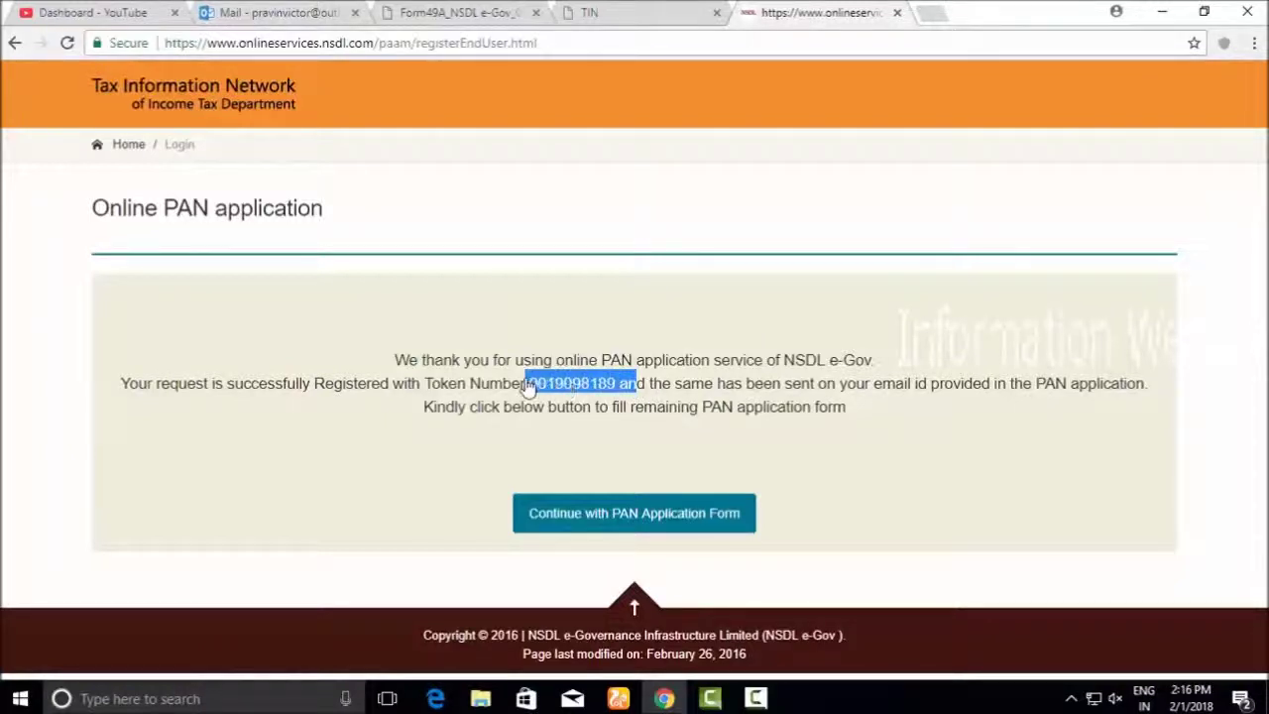
drag(425, 387, 615, 393)
key(super+c)
right_click(607, 387)
click(654, 392)
key(super+r)
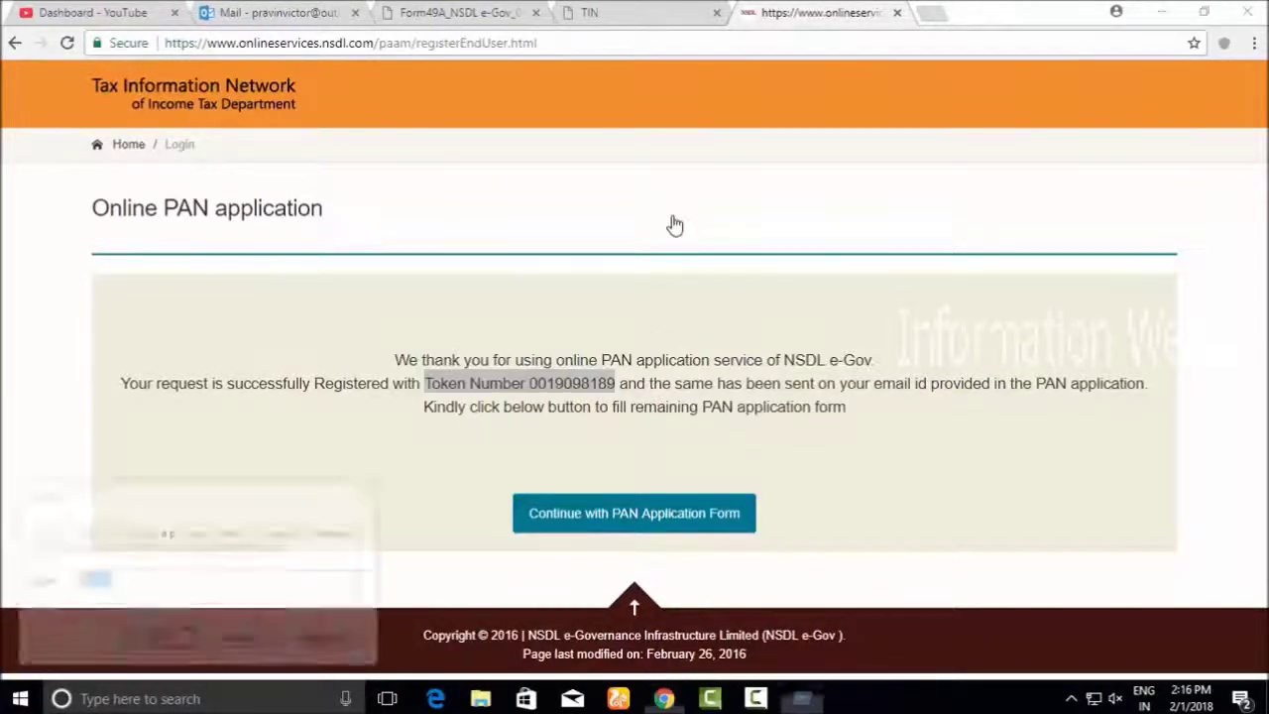
Launch Notepad from Run, paste the token number, and minimize Notepad
text(note)
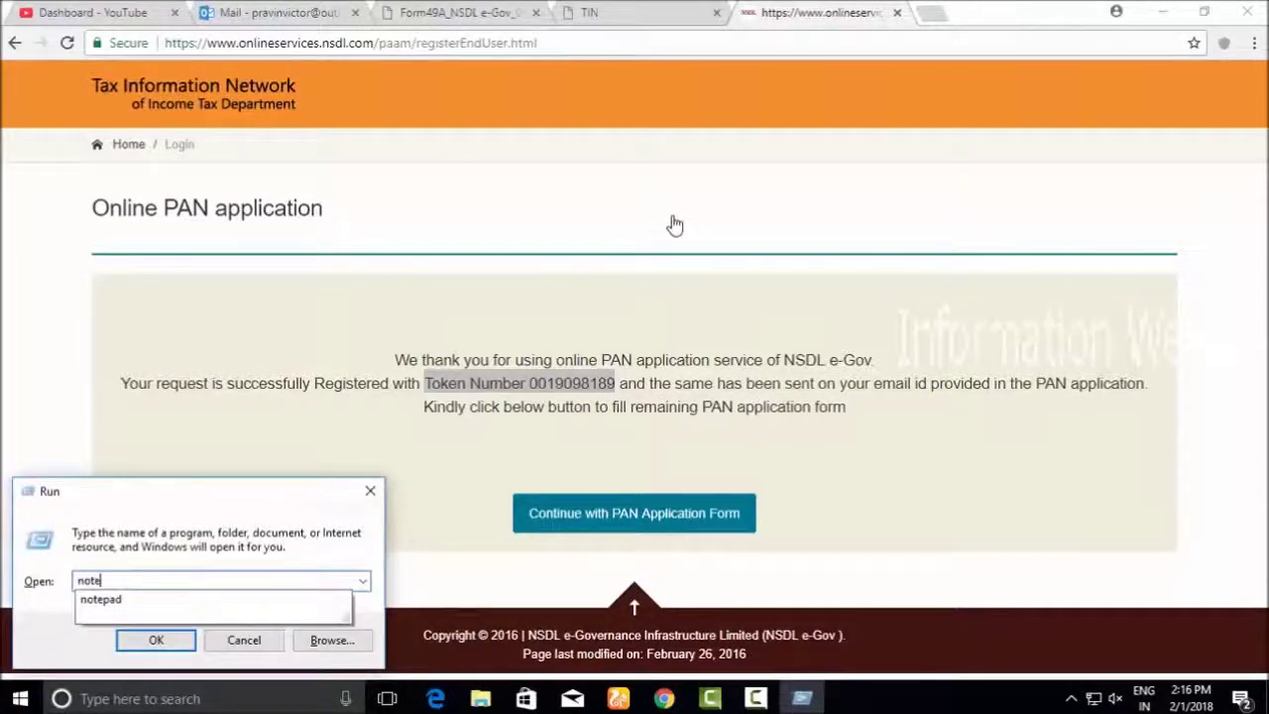
text(pad)
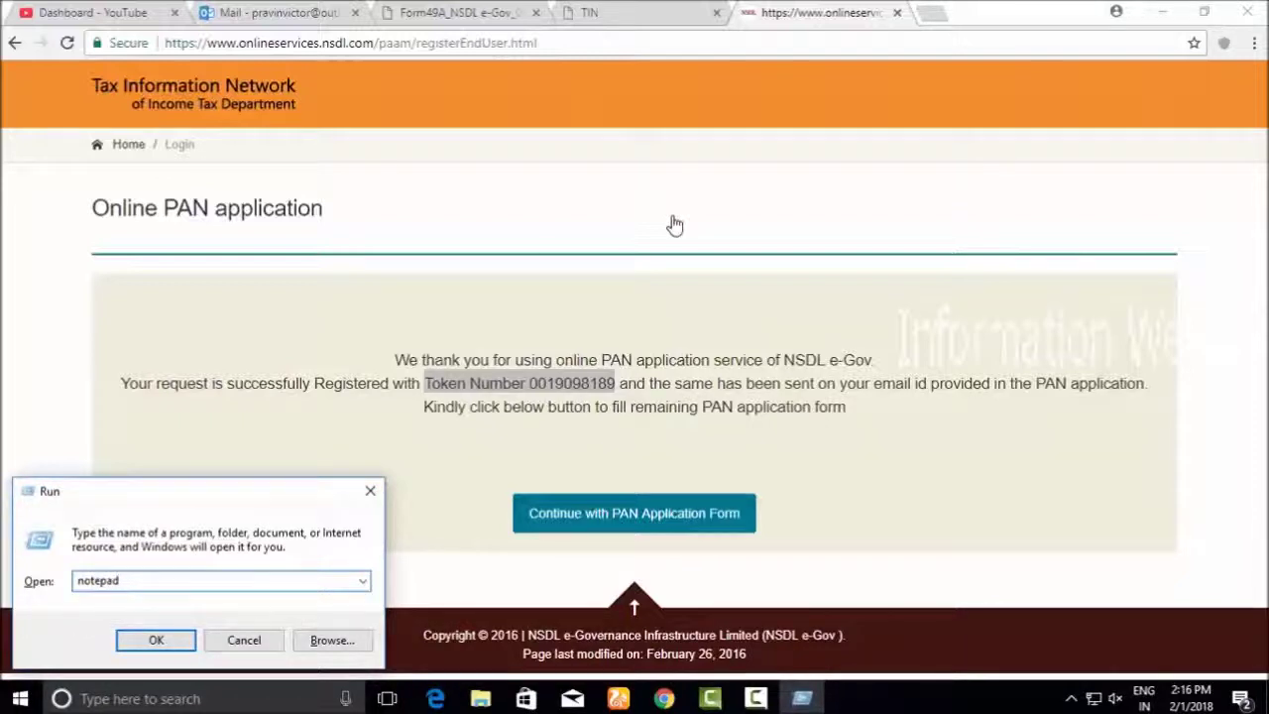
key(Return)
right_click(452, 206)
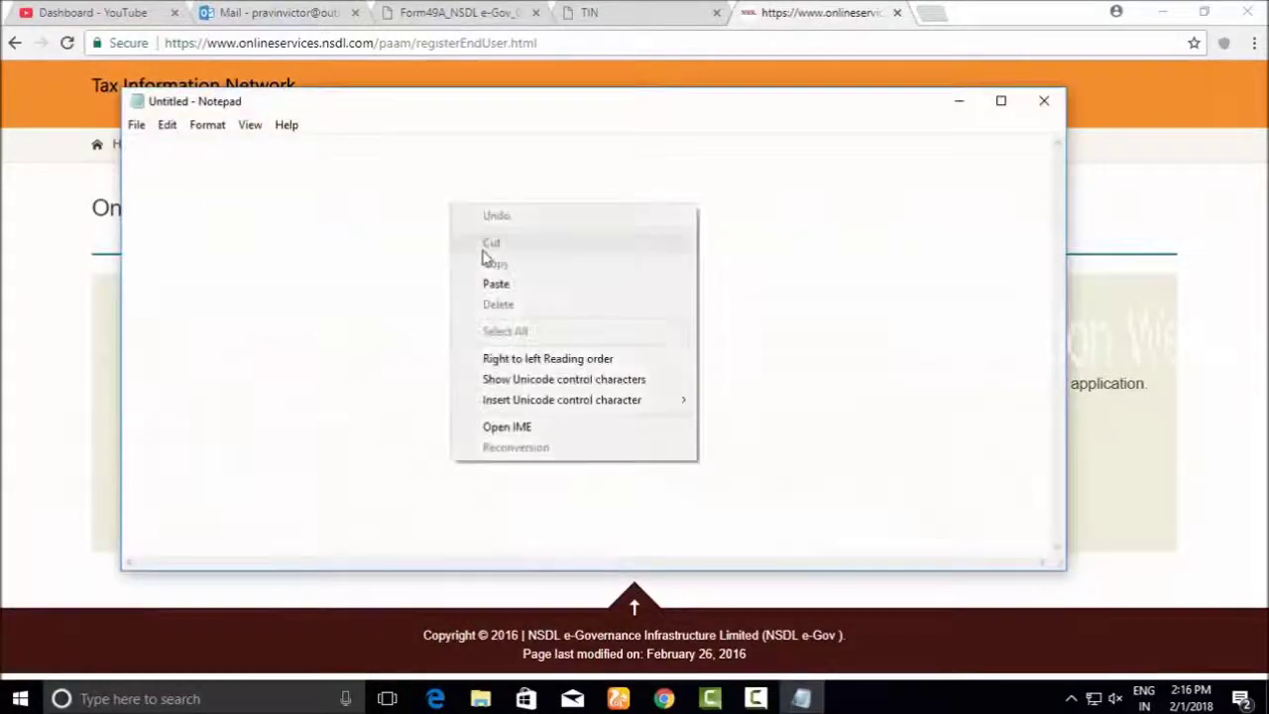
click(495, 285)
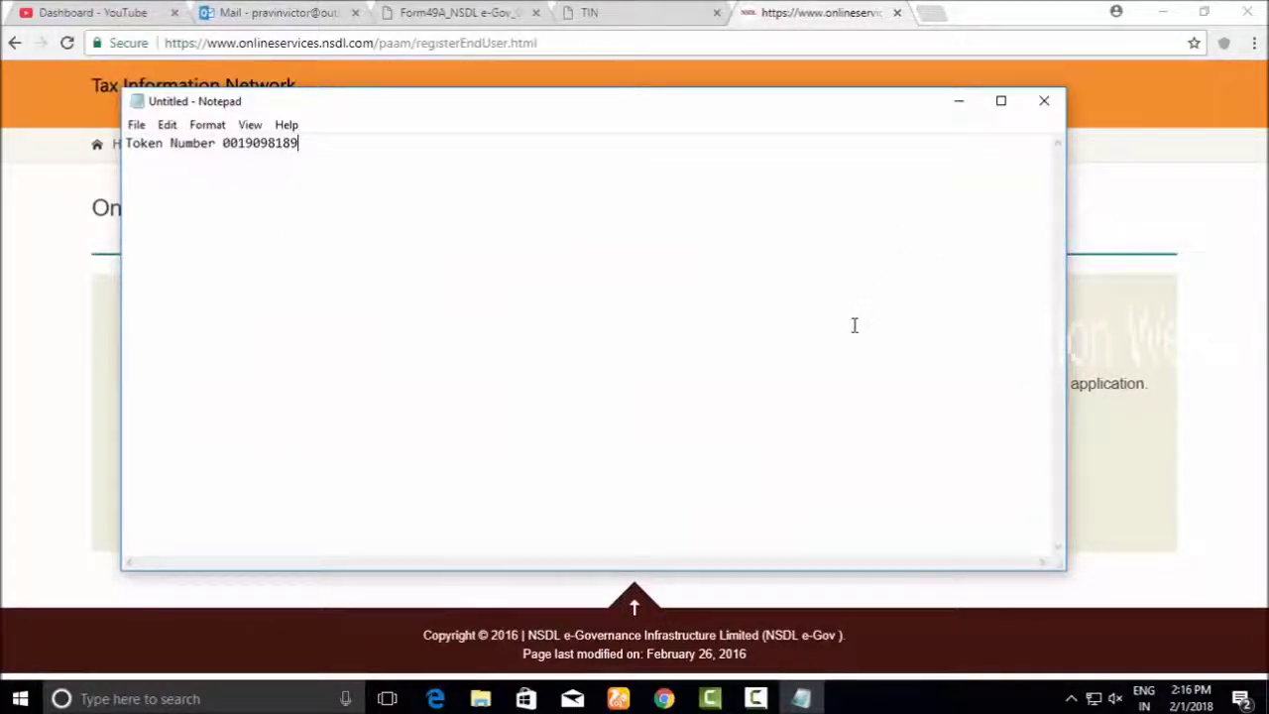
click(959, 100)
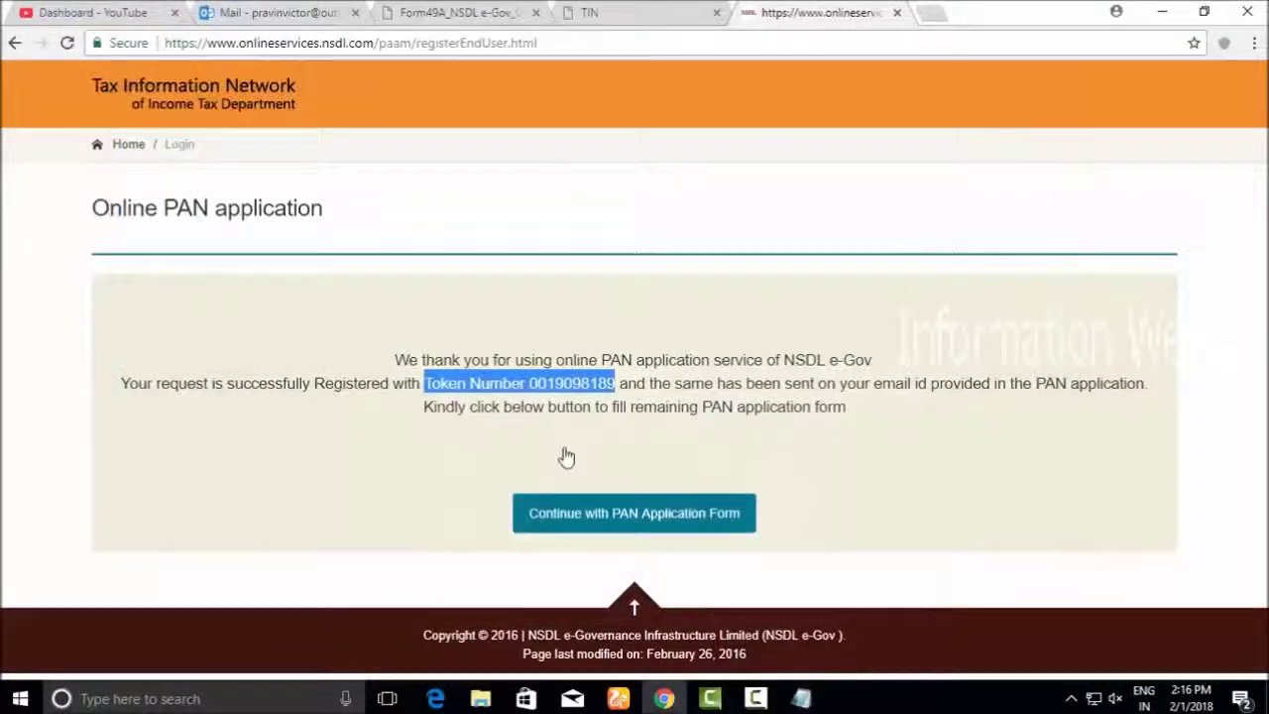
Continue with the PAN application form and review the Personal Details page
click(614, 530)
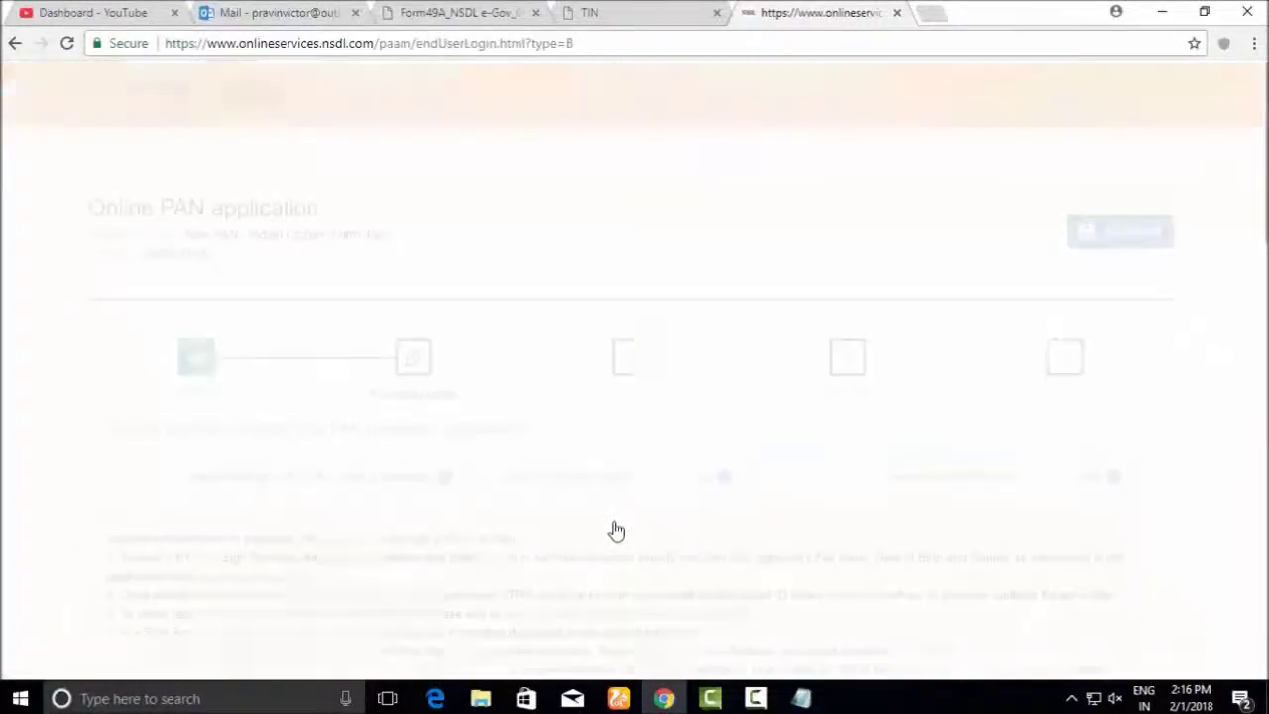
scroll(477, 359, down, 2)
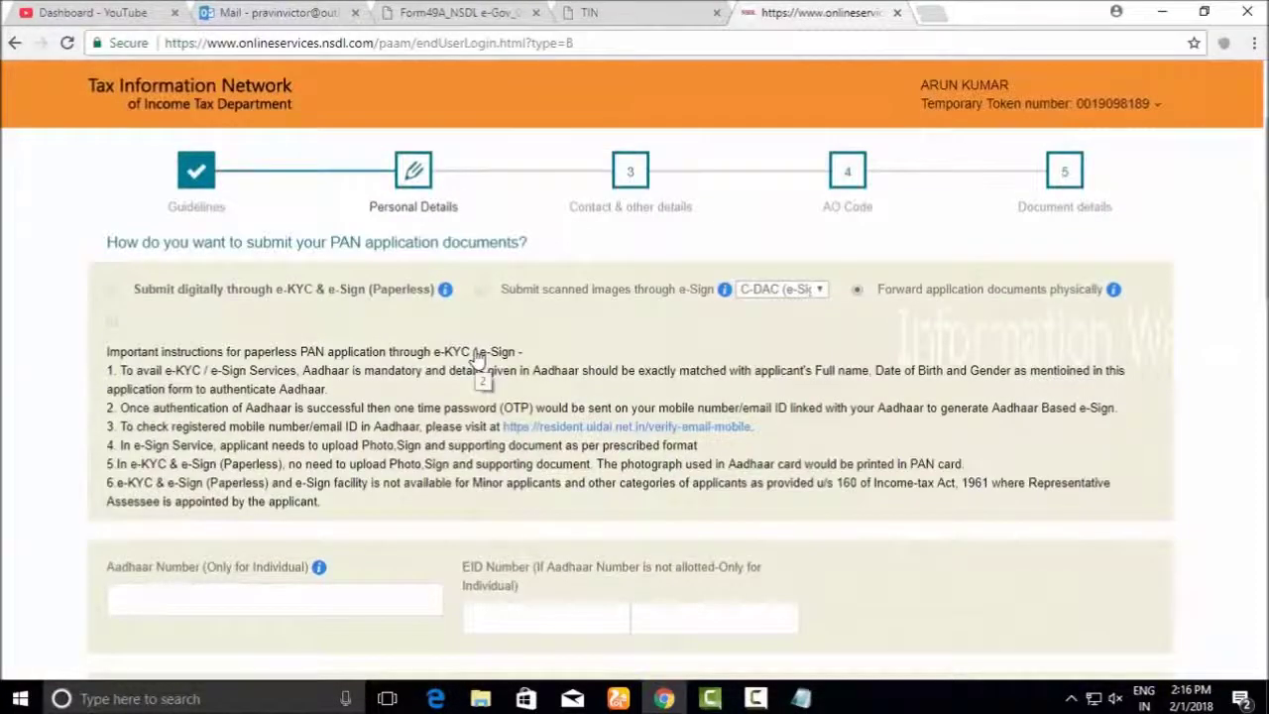
scroll(479, 369, up, 2)
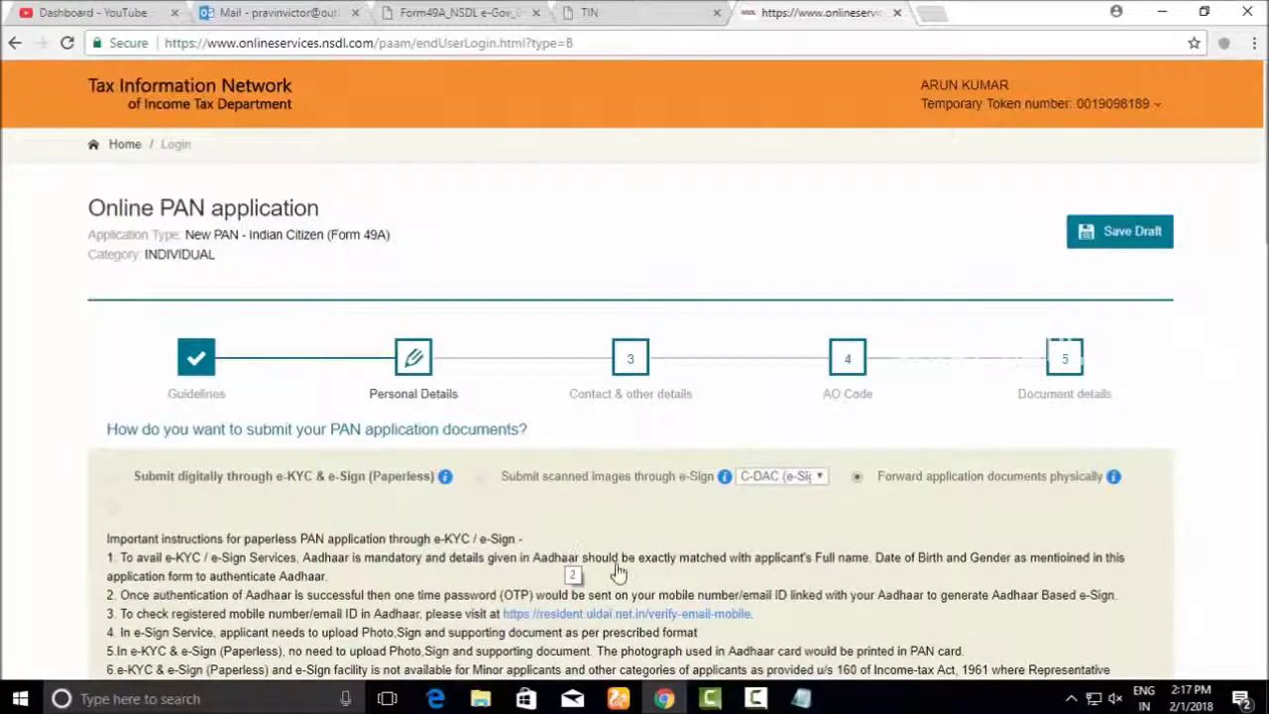
scroll(608, 566, down, 1)
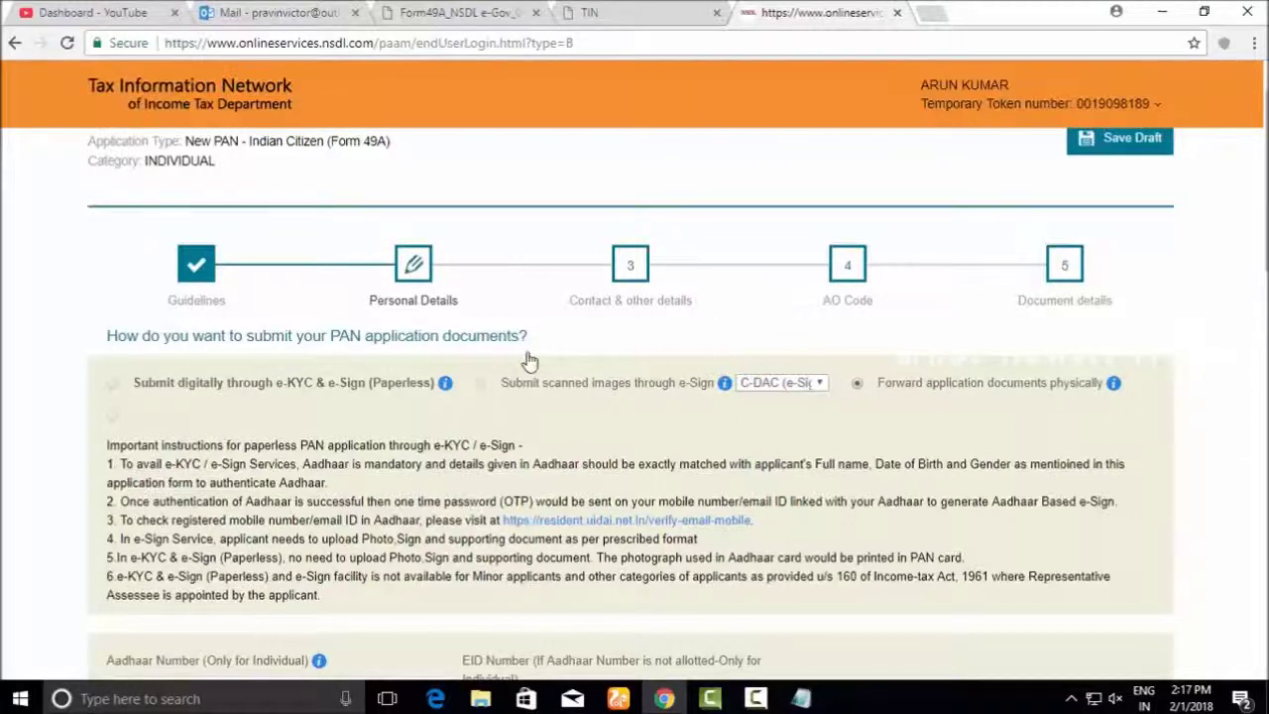
scroll(553, 360, down, 3)
Enter the Aadhaar number and set gender to Male
click(242, 407)
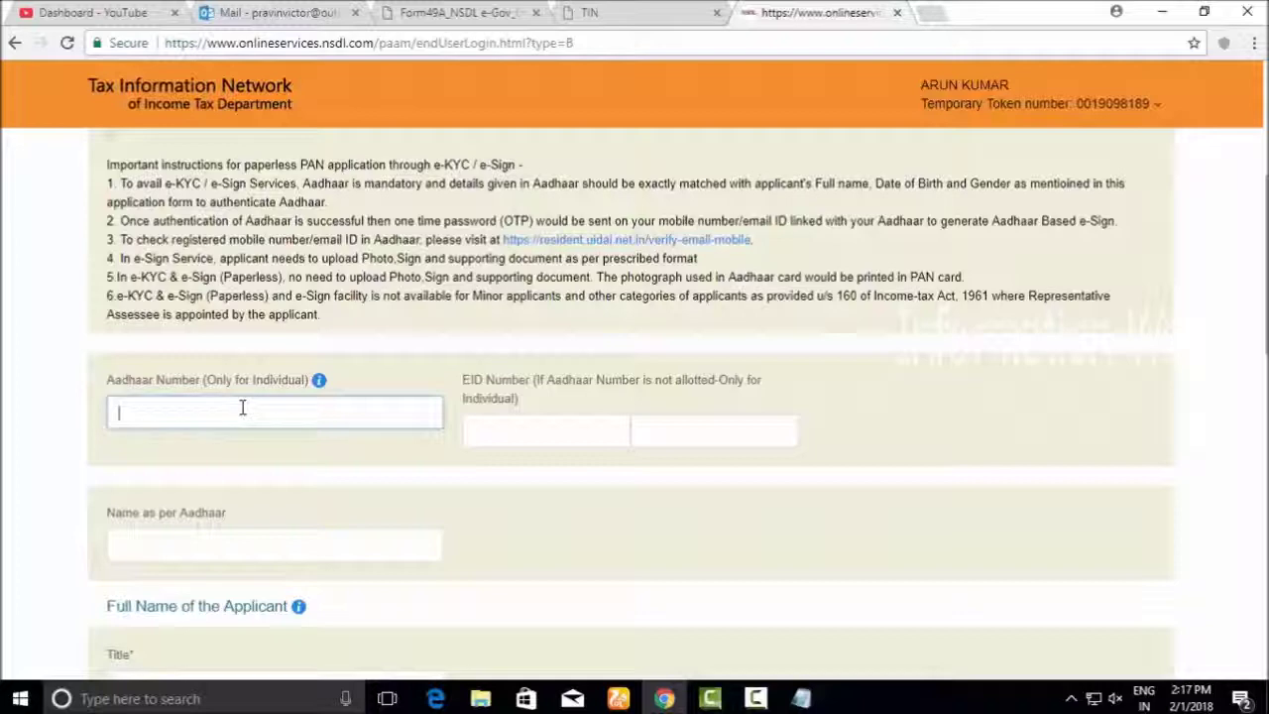
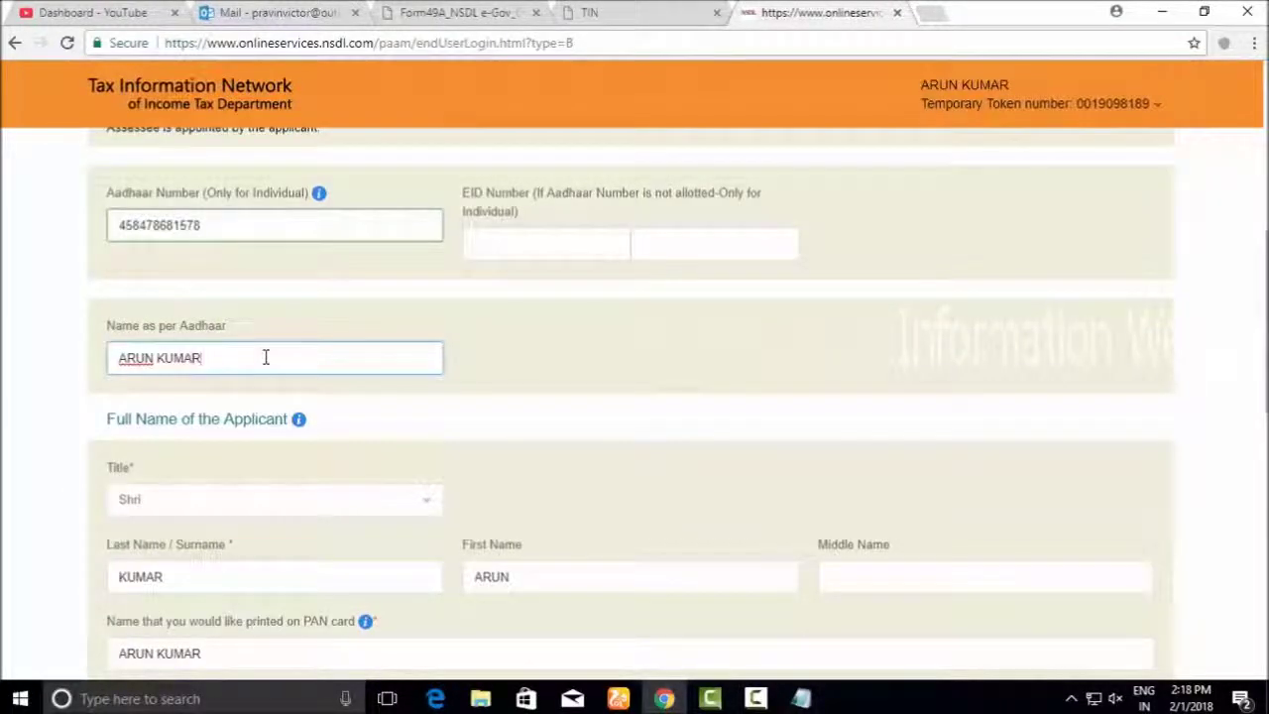
scroll(266, 357, down, 4)
click(590, 366)
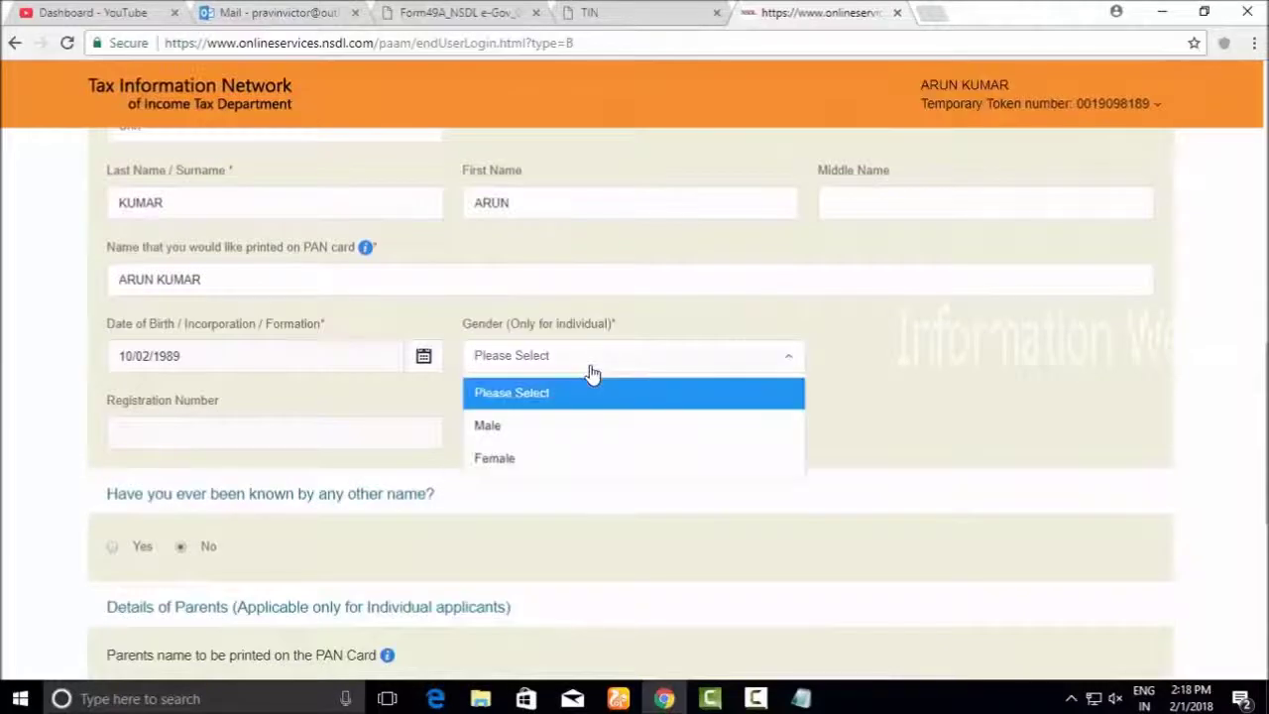
click(557, 426)
scroll(555, 429, down, 2)
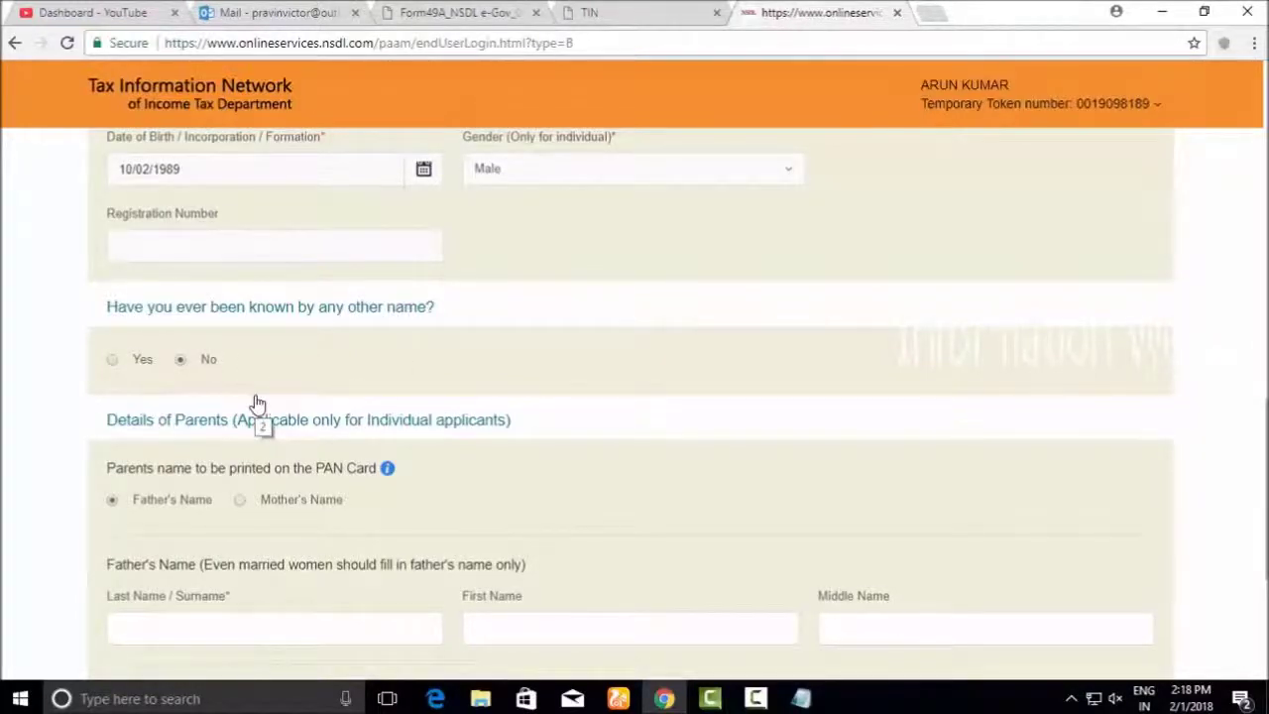
scroll(256, 406, down, 2)
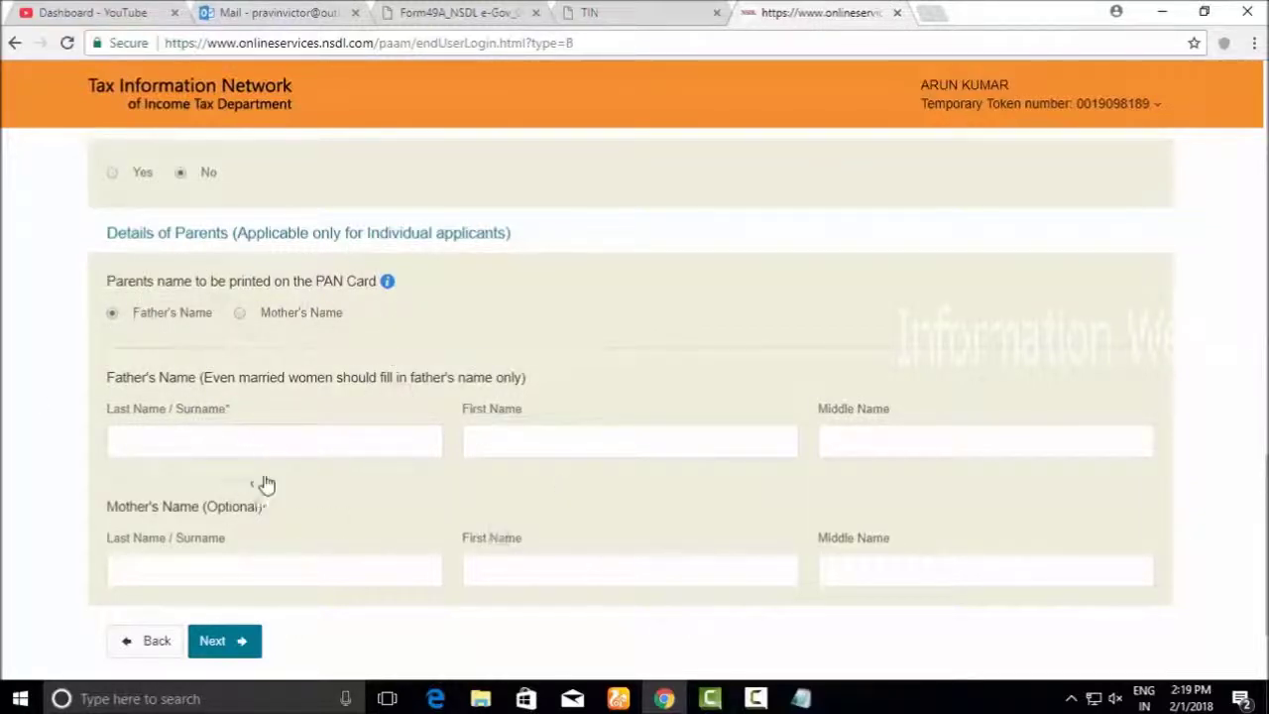
Fill in the father's surname and first name, then proceed to Contact & other details
click(238, 433)
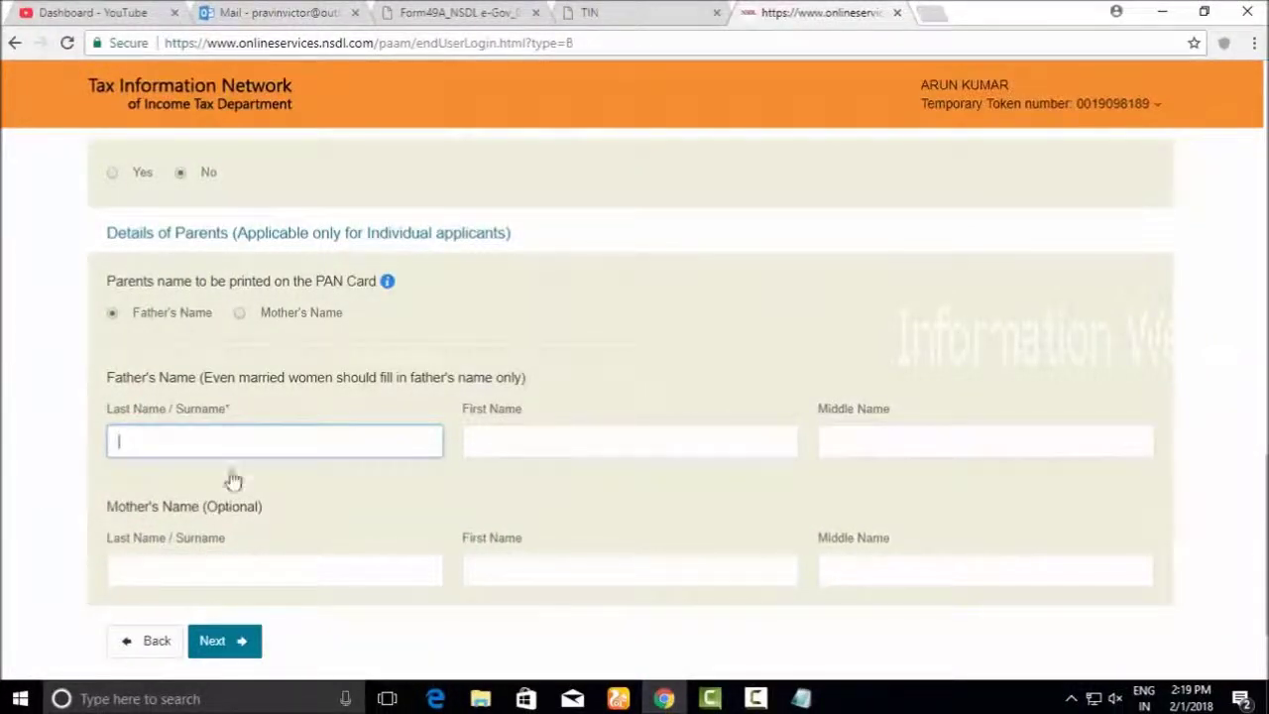
click(558, 445)
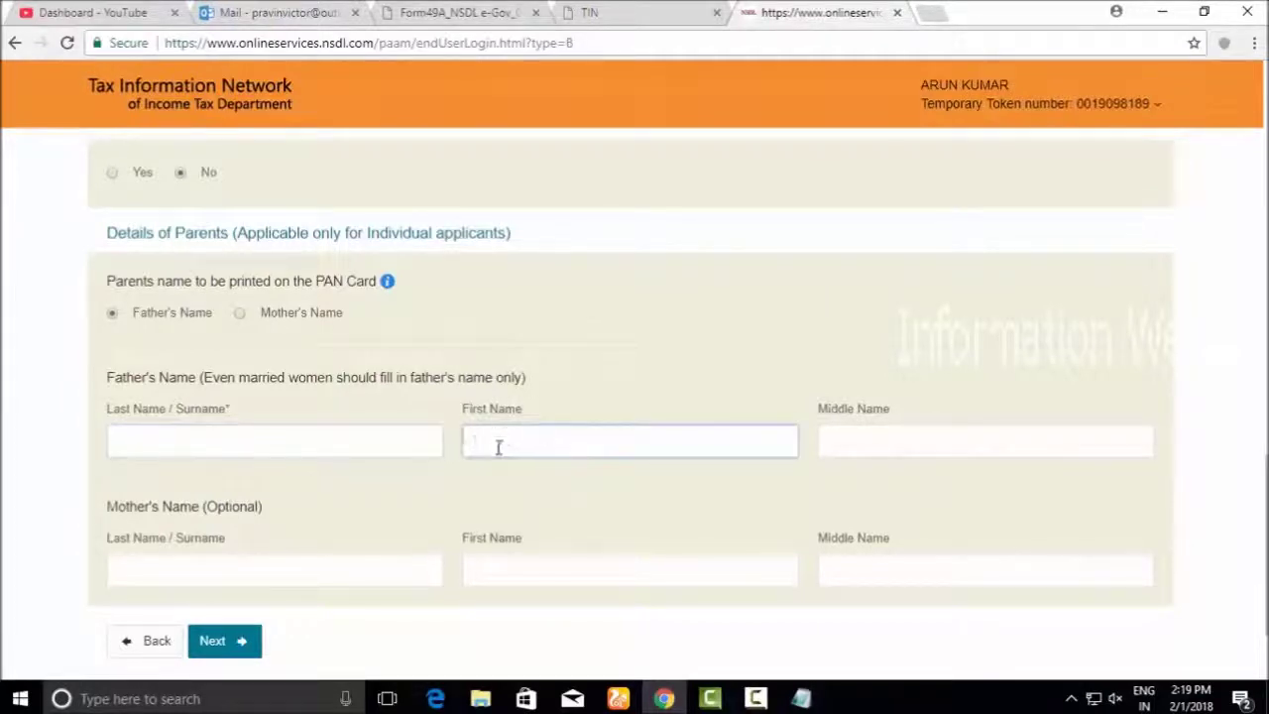
click(335, 443)
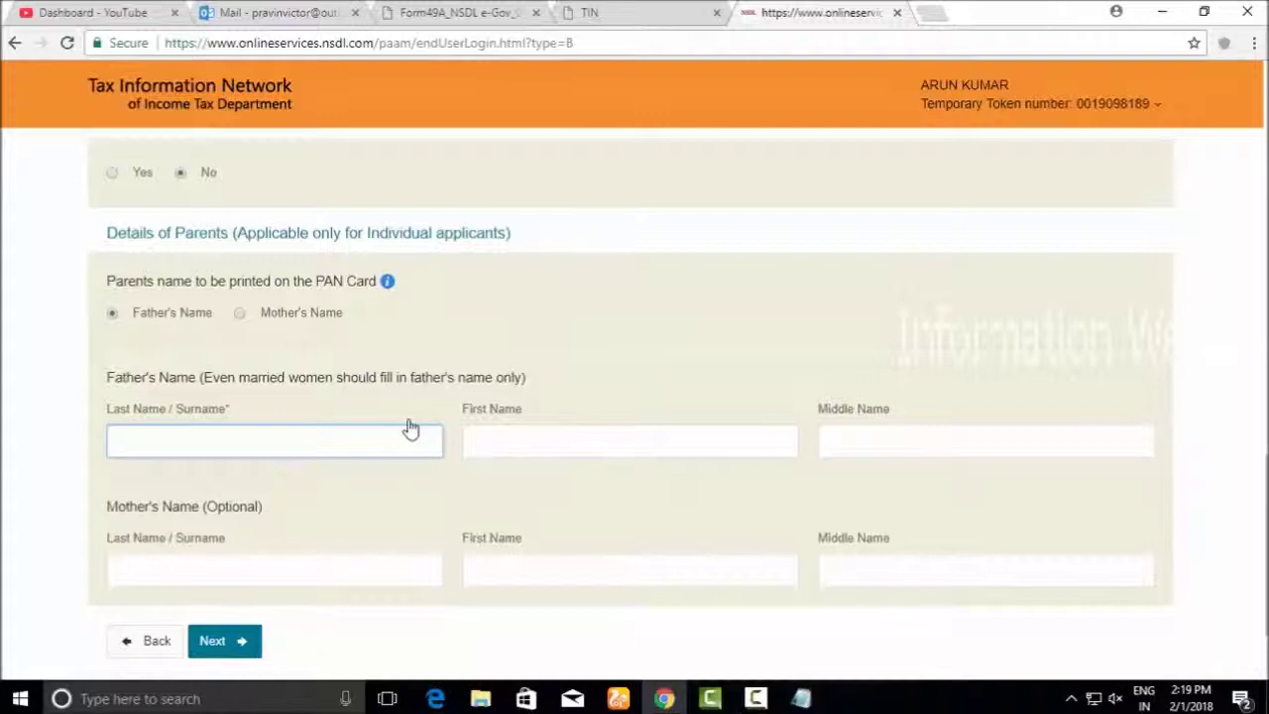
scroll(119, 518, down, 1)
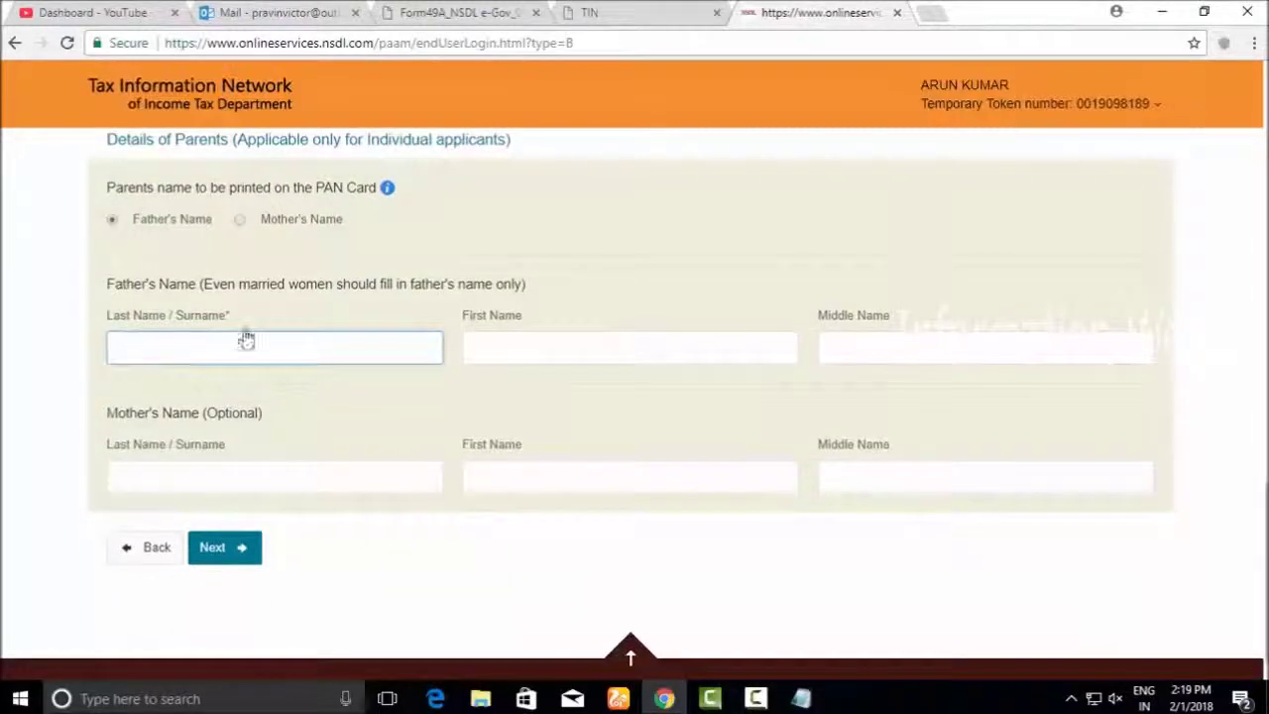
click(650, 351)
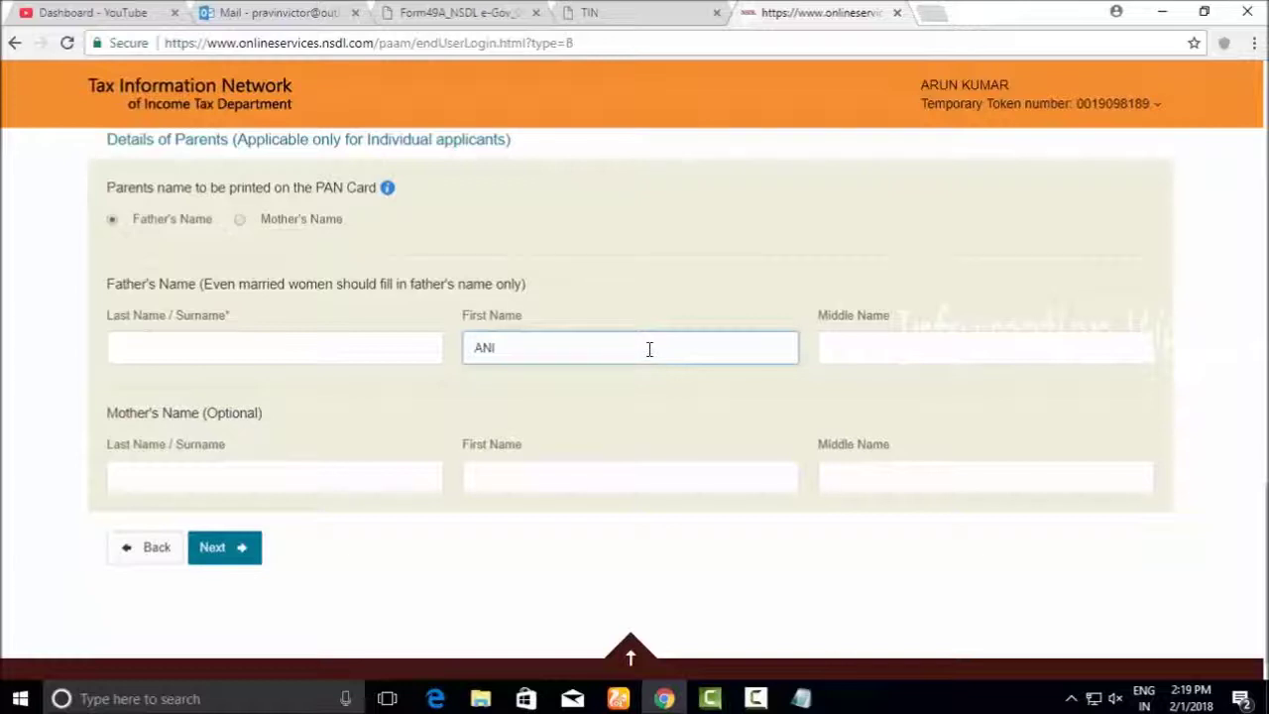
click(368, 356)
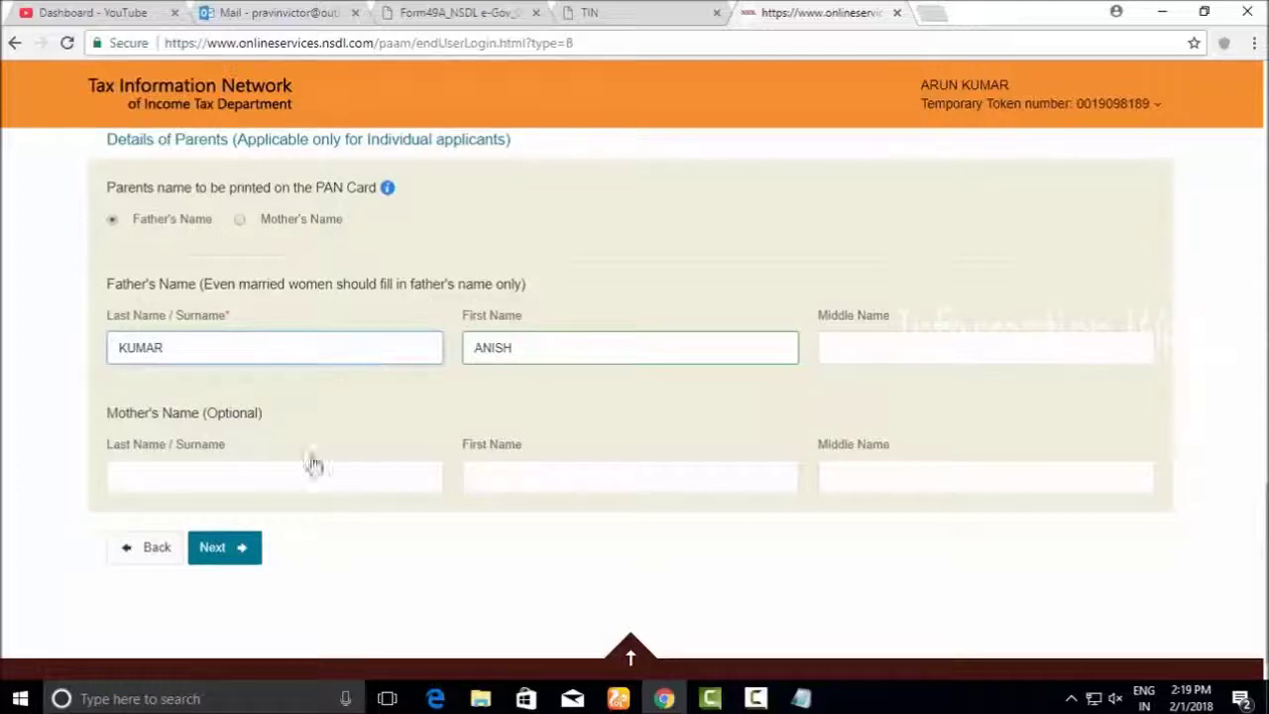
click(219, 549)
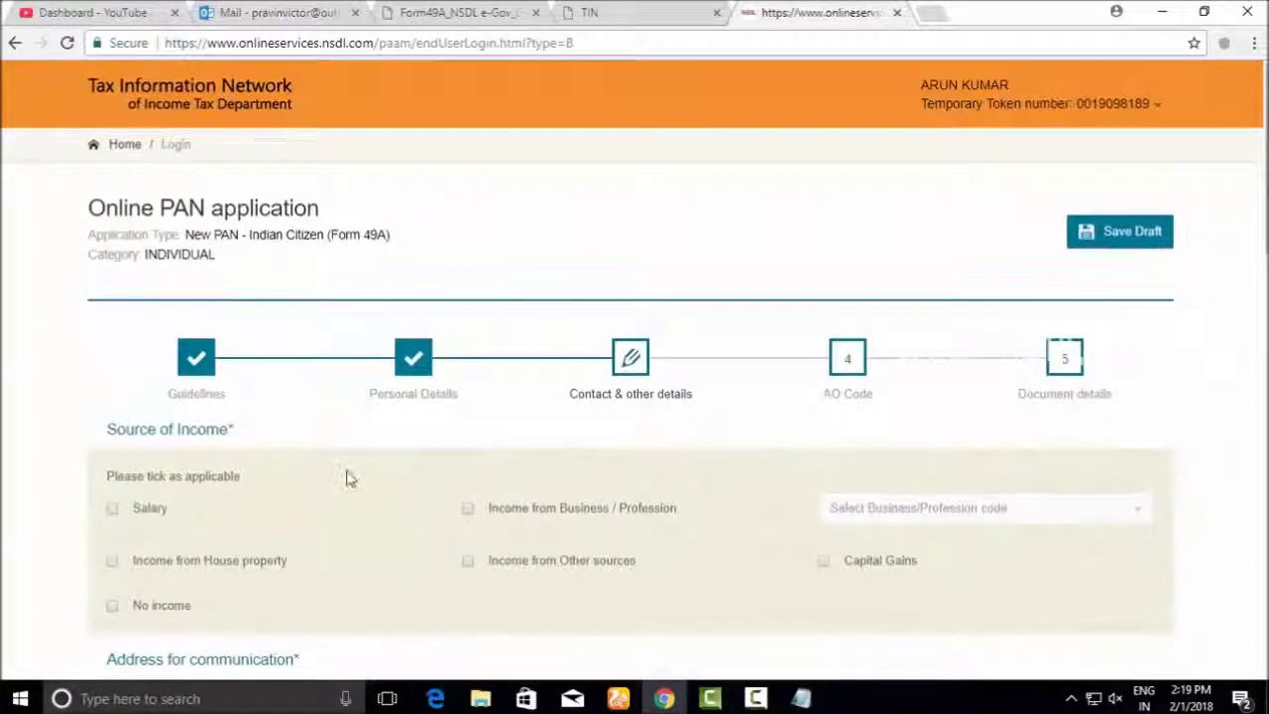
Set the source of income to No income
scroll(348, 476, down, 2)
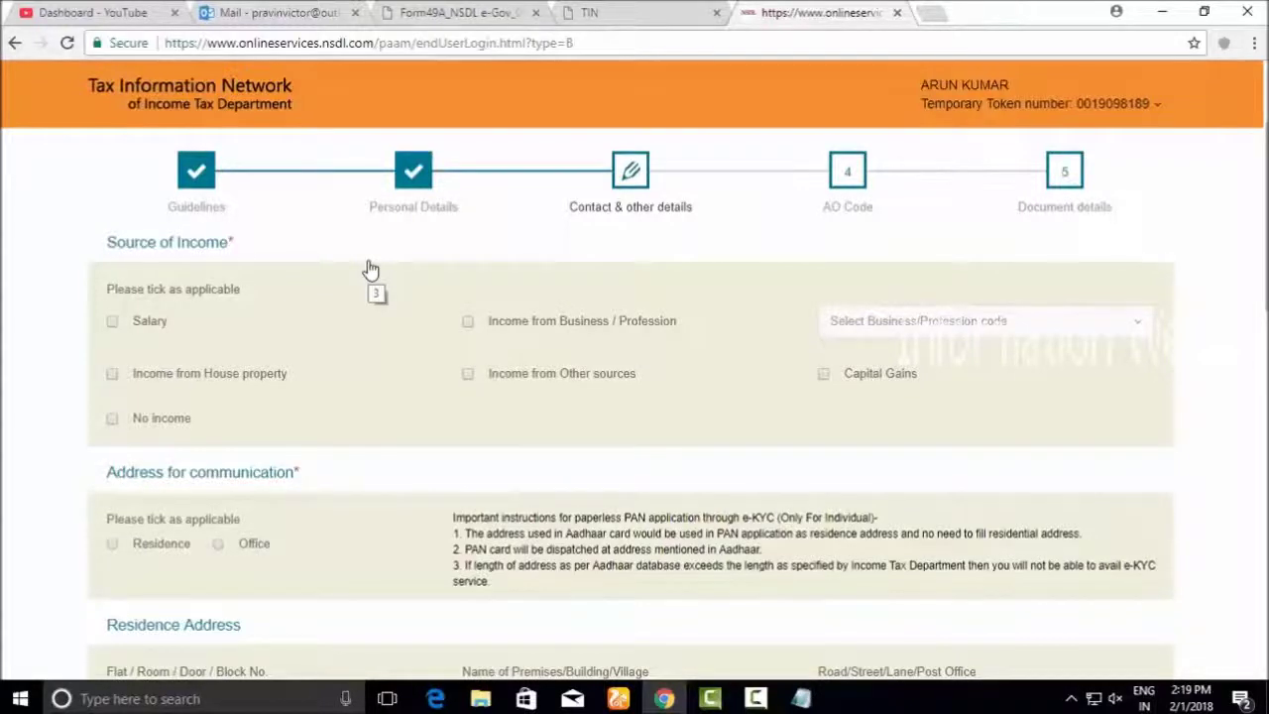
click(112, 323)
click(113, 322)
click(113, 418)
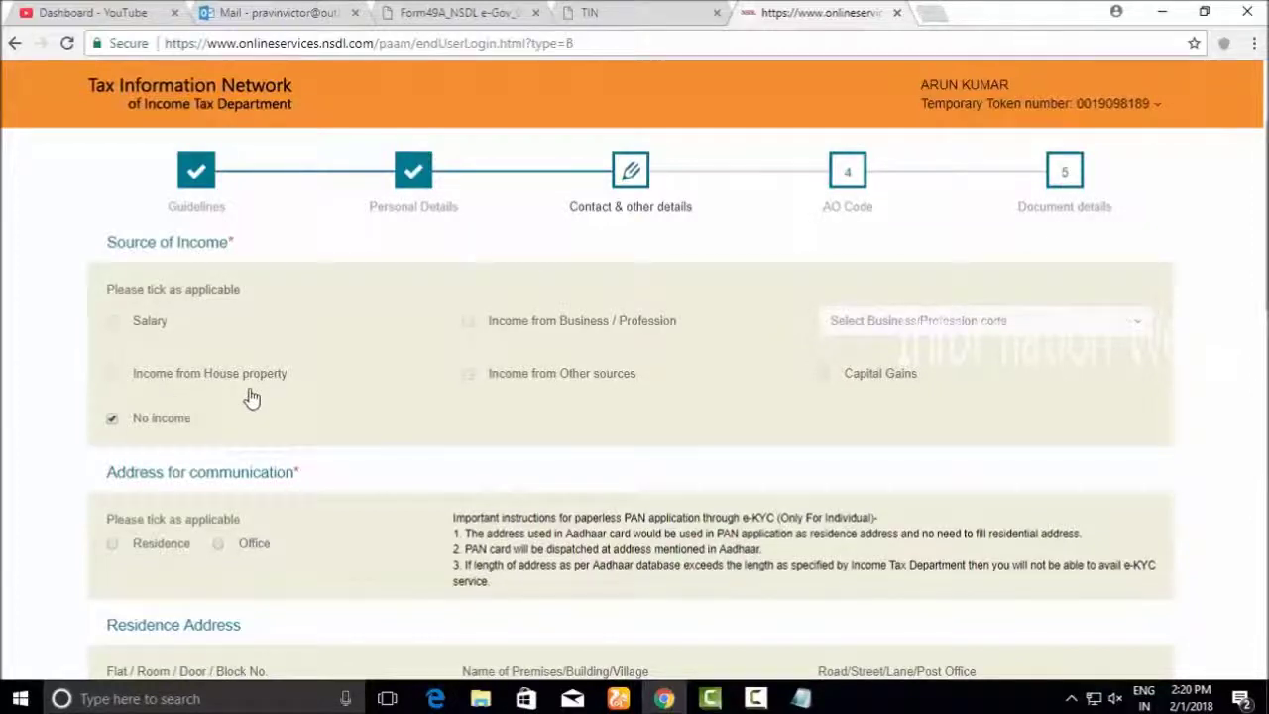
Select Residence as the address for communication
scroll(252, 396, down, 2)
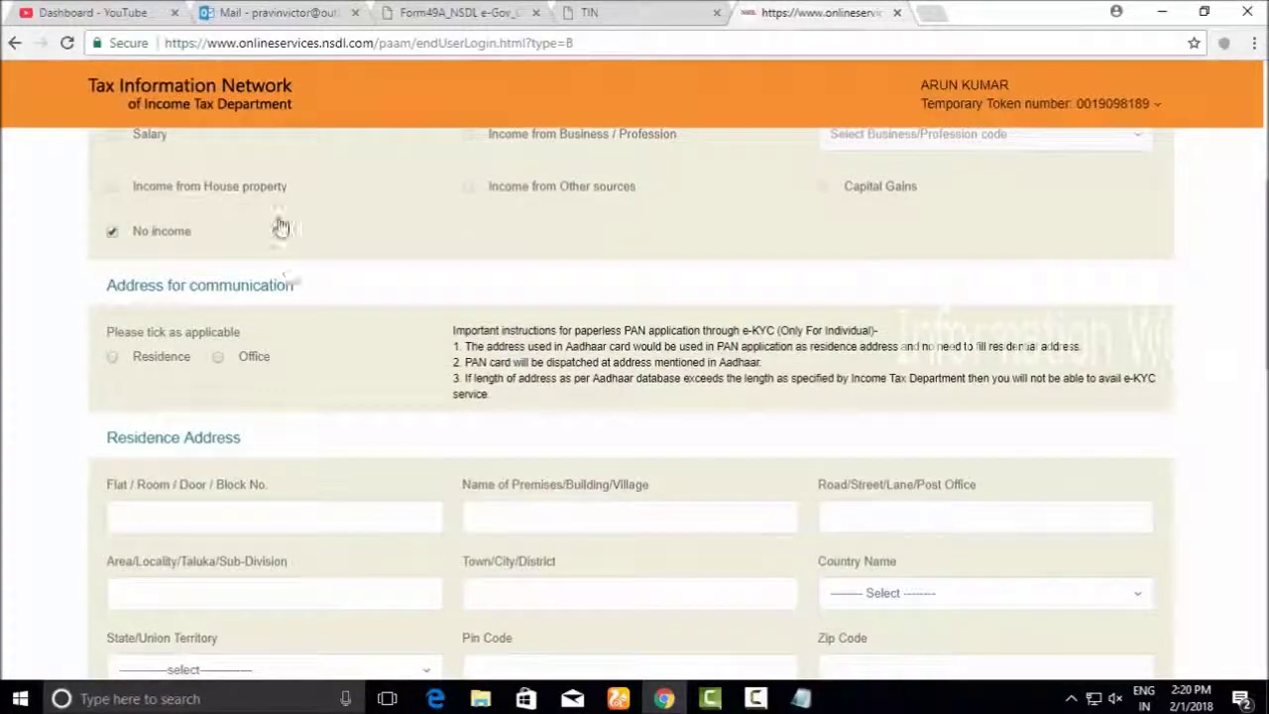
click(112, 356)
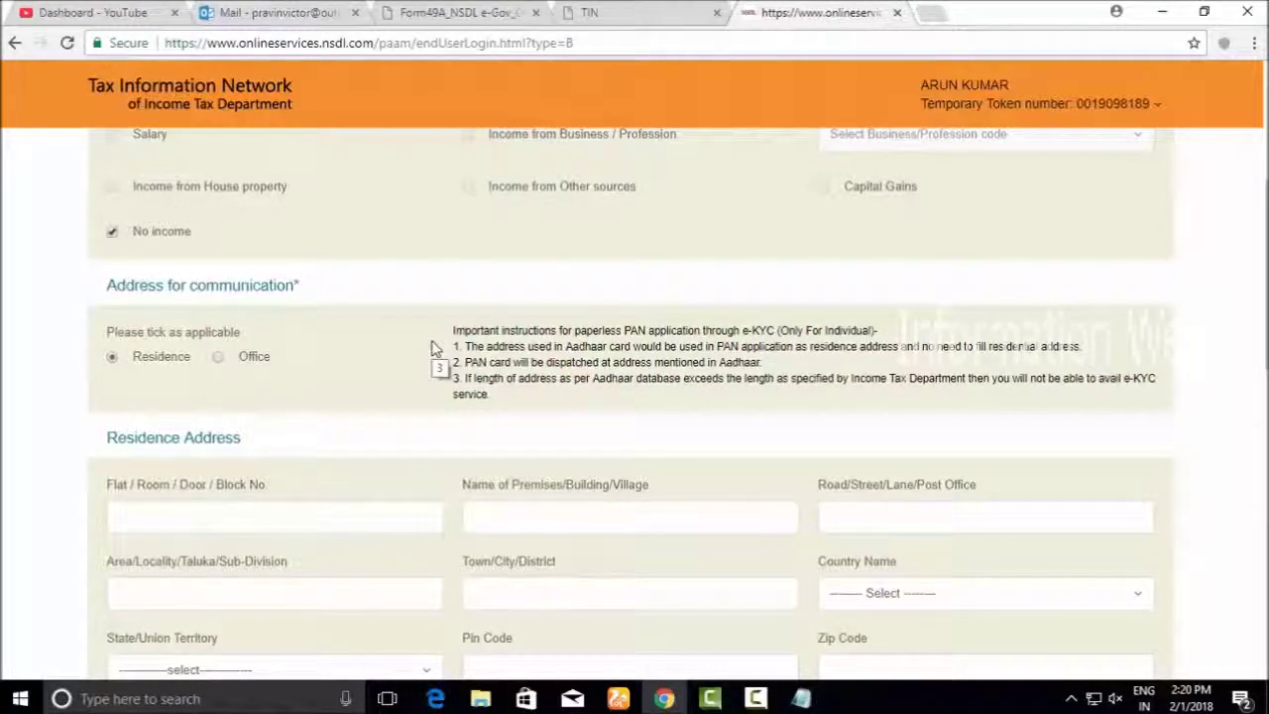
click(218, 359)
click(113, 357)
scroll(167, 358, down, 2)
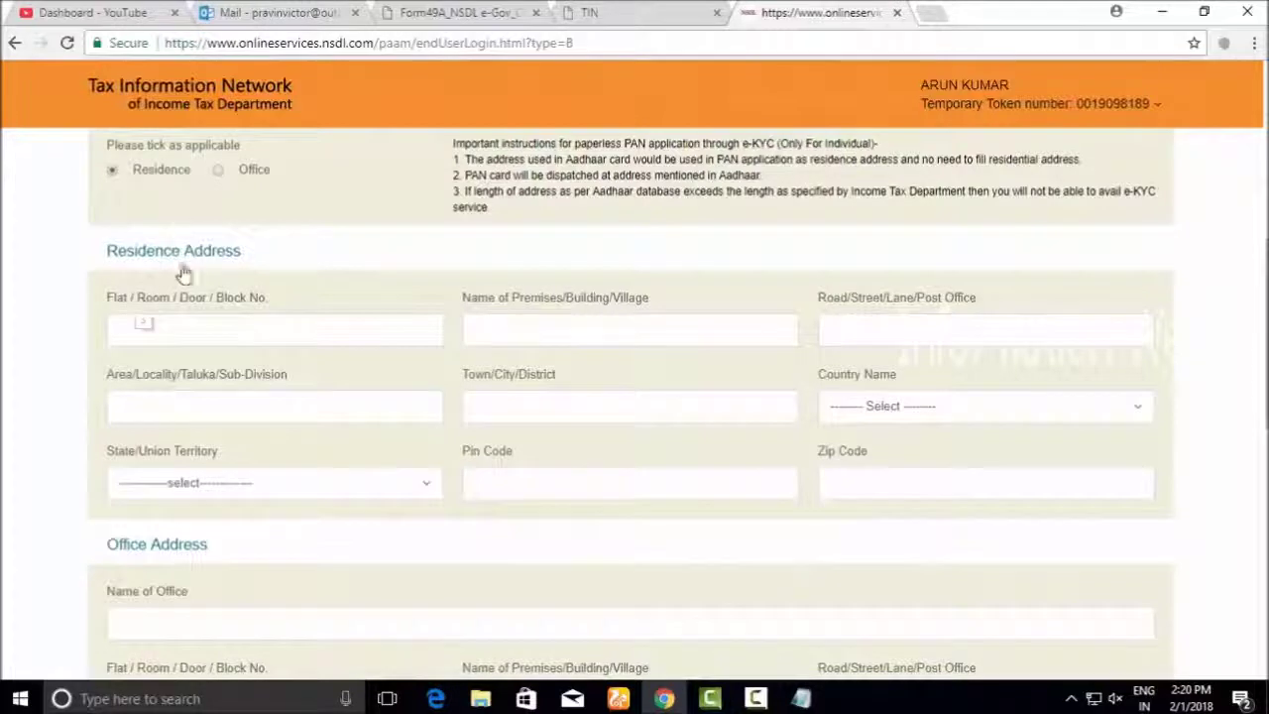
click(204, 331)
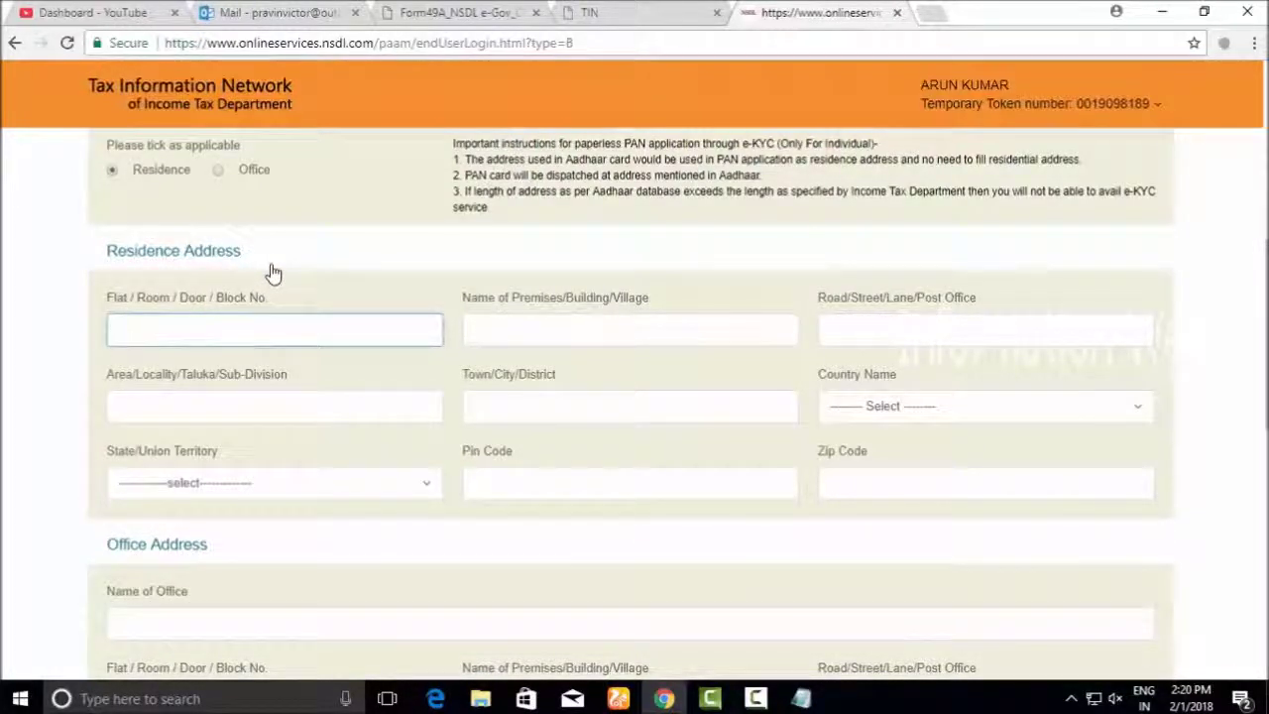
Keep Residence selected and enter the flat, building, road, area and town of the address
scroll(162, 328, up, 1)
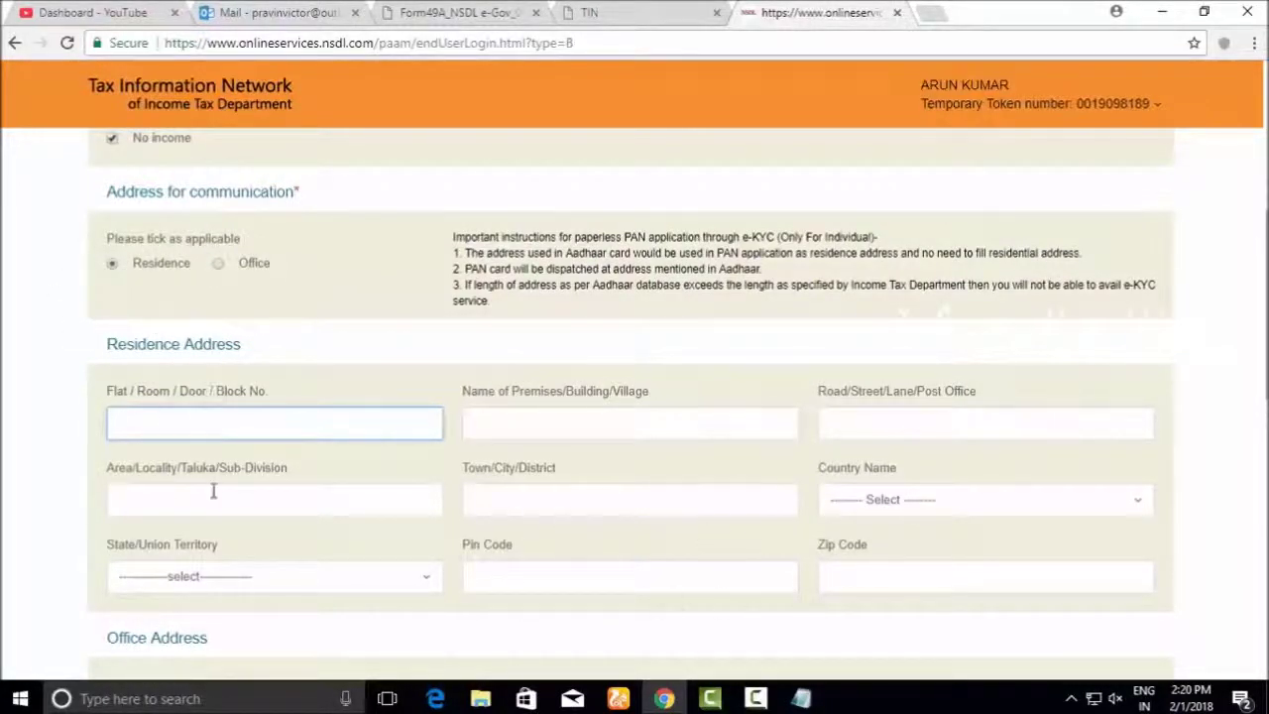
click(218, 264)
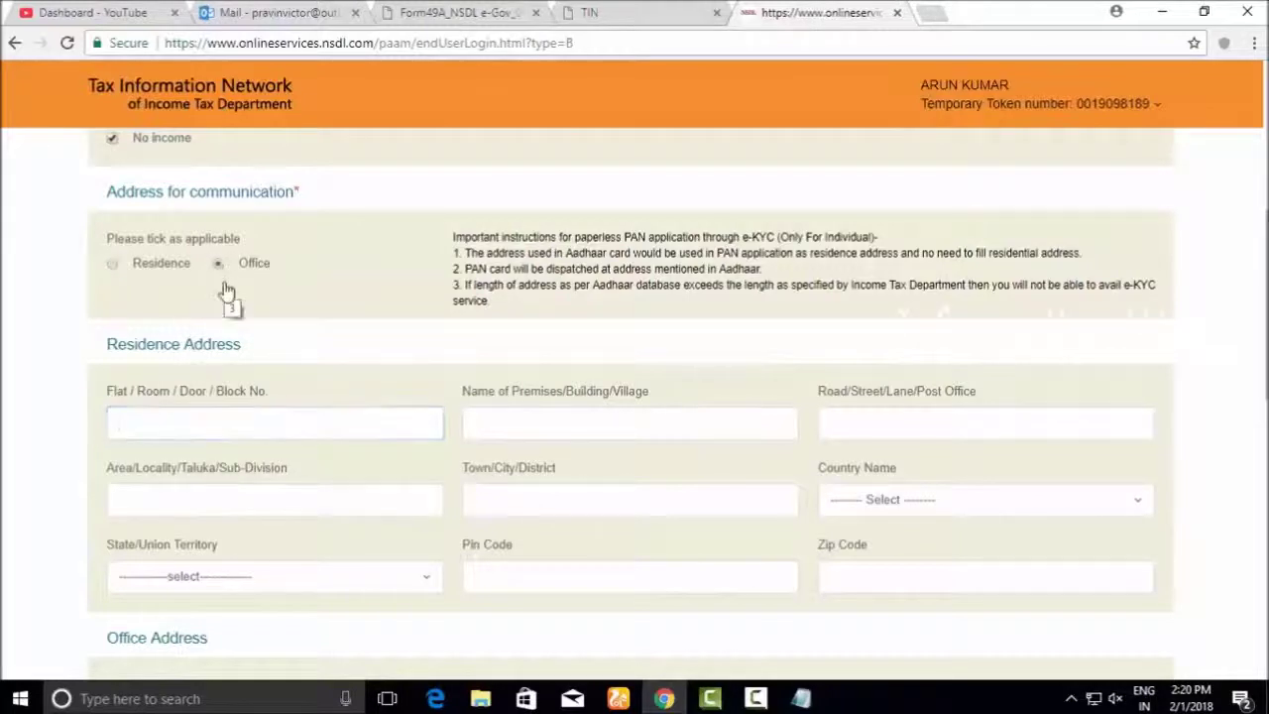
click(126, 266)
click(206, 426)
click(502, 422)
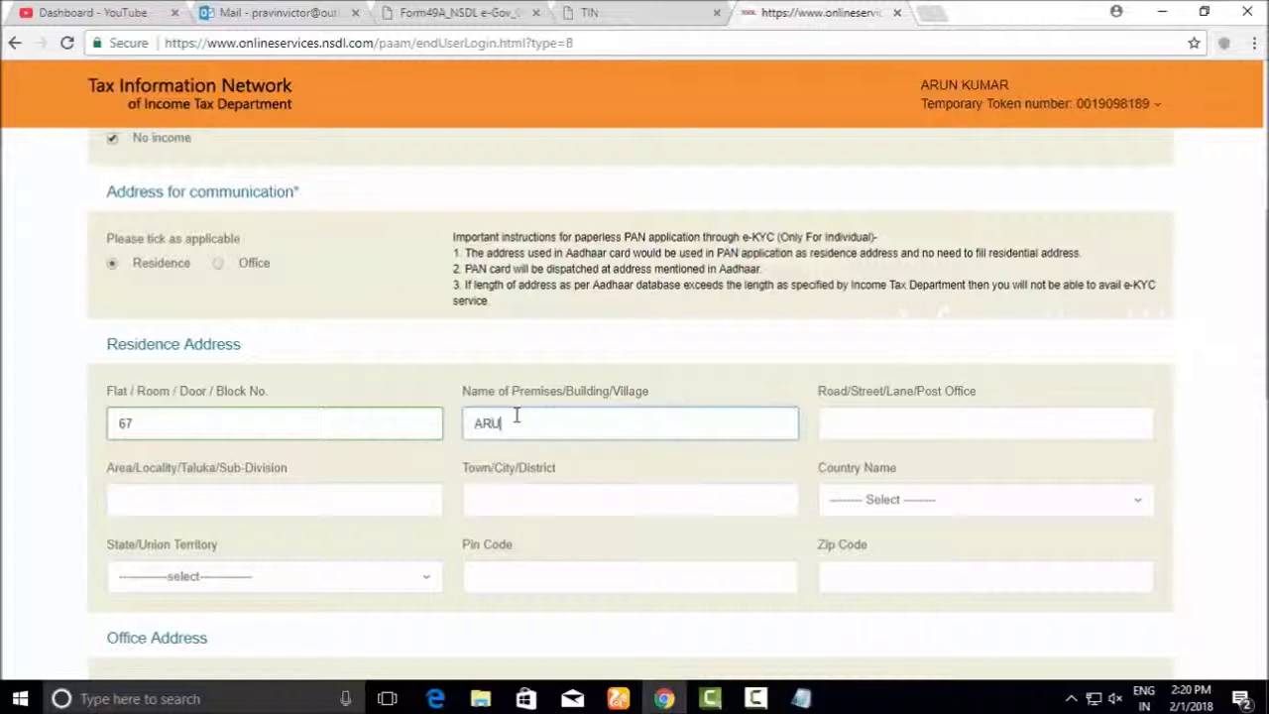
click(827, 426)
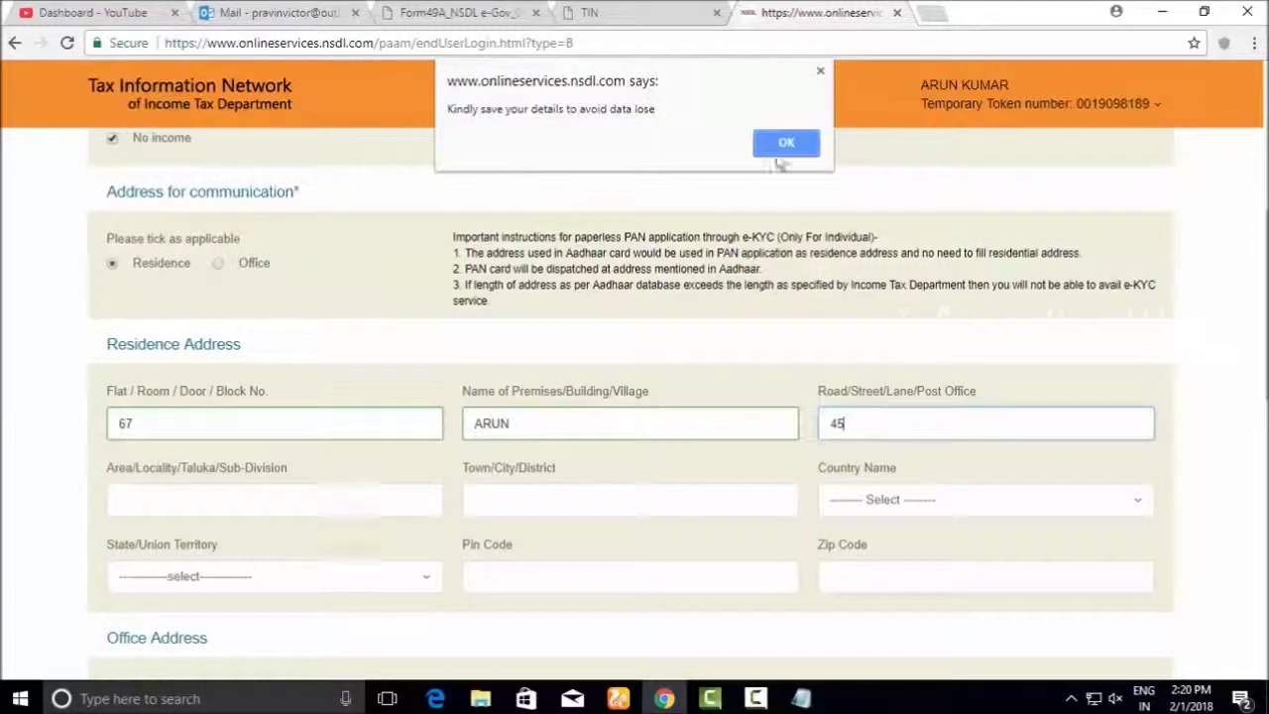
click(778, 143)
click(221, 498)
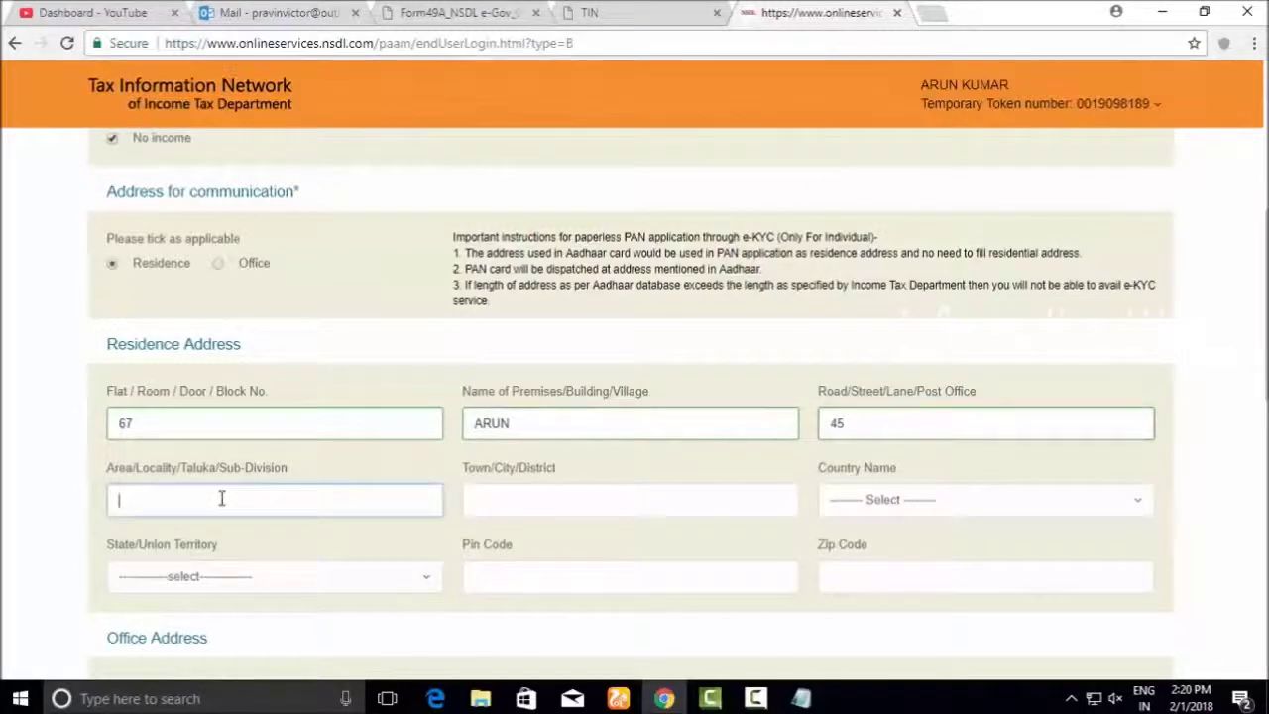
click(602, 495)
text(NAGERCOIL)
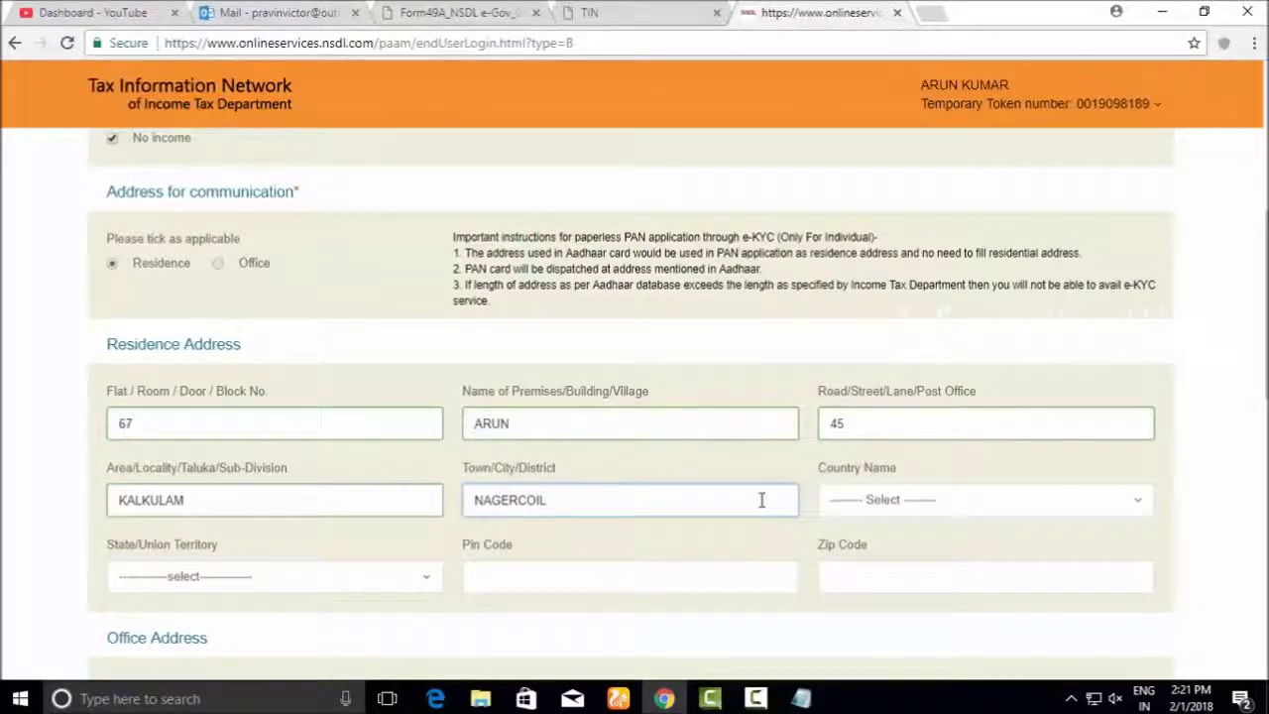
Choose INDIA as country and TAMILNADU as state, then enter the pin code
click(850, 515)
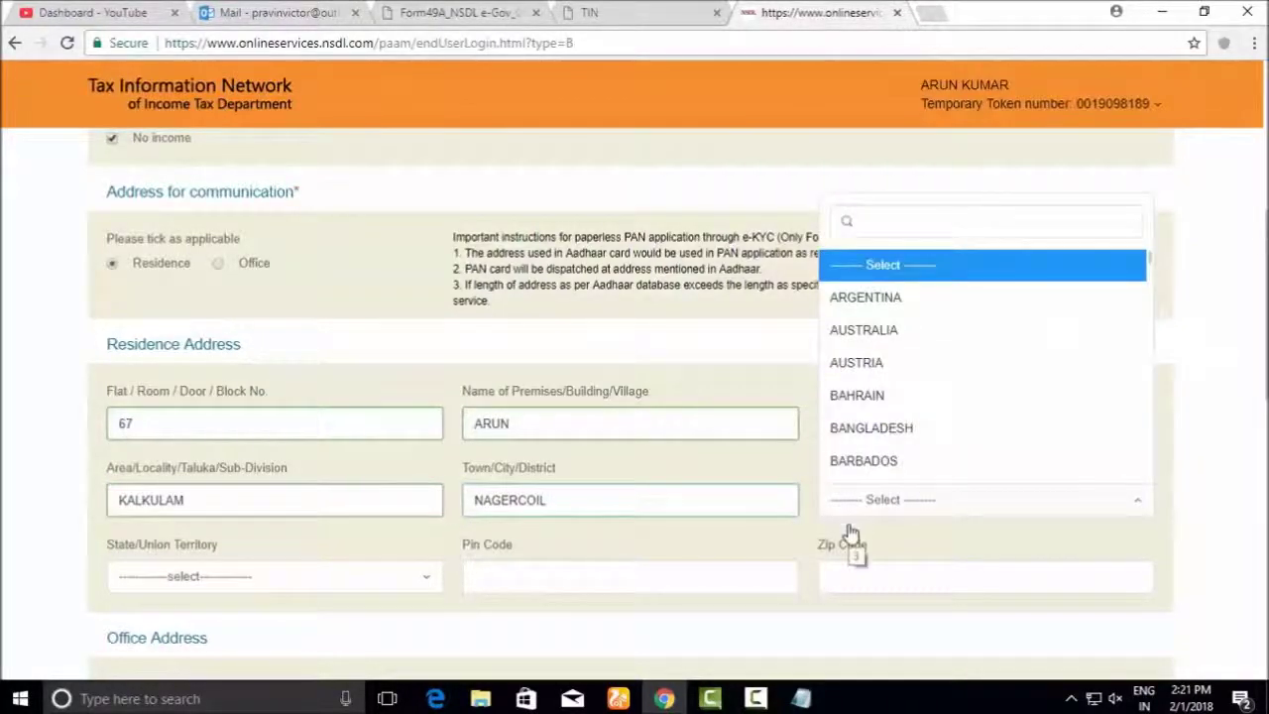
text(in)
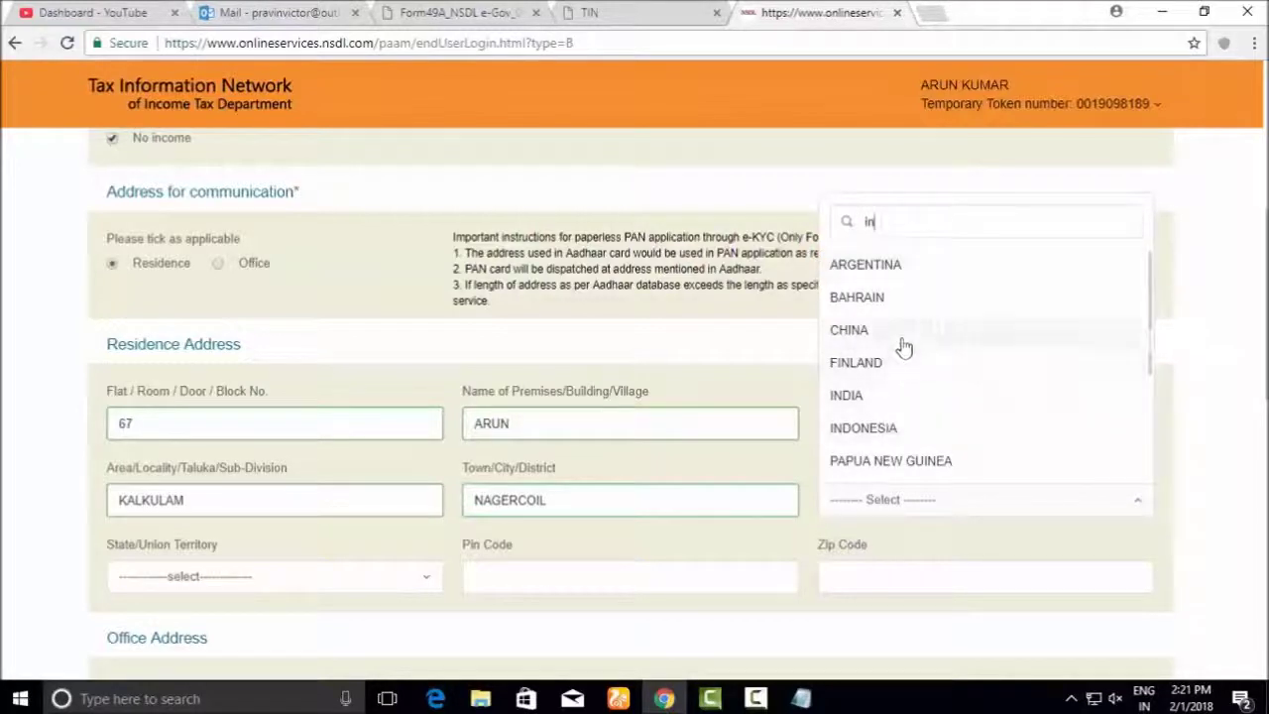
click(869, 395)
scroll(694, 485, down, 1)
click(359, 486)
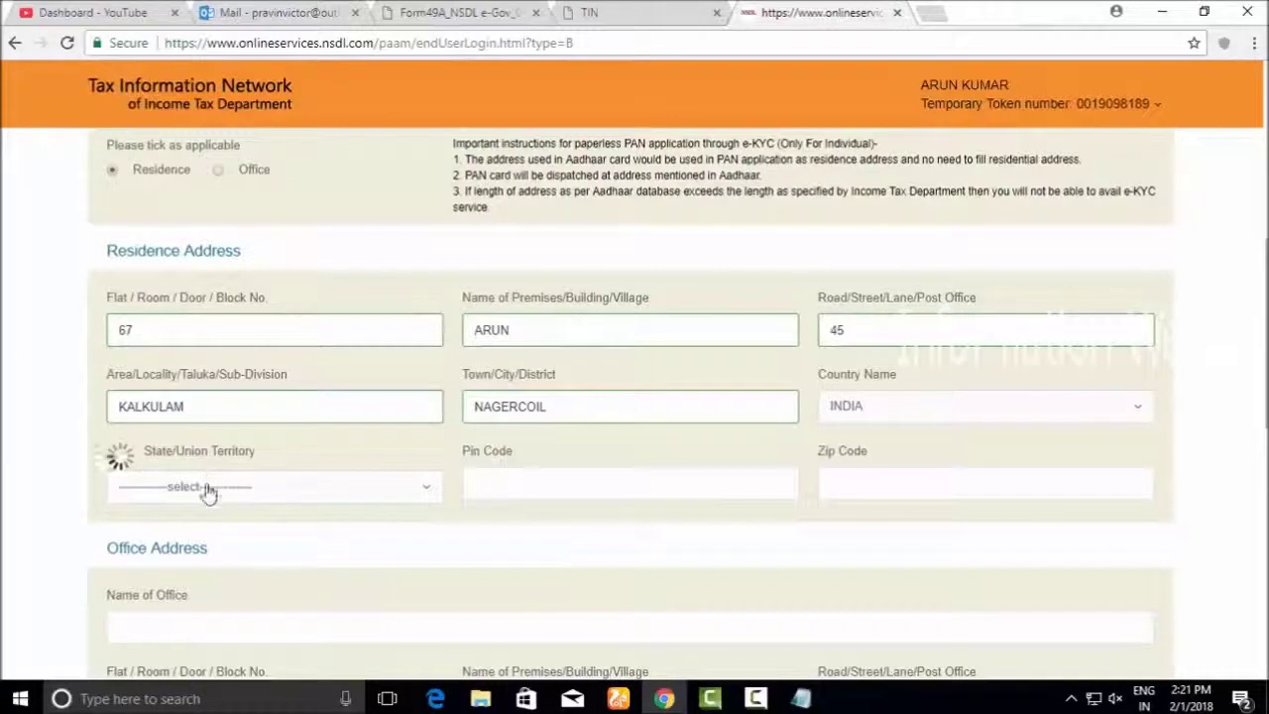
click(367, 490)
text(tamil)
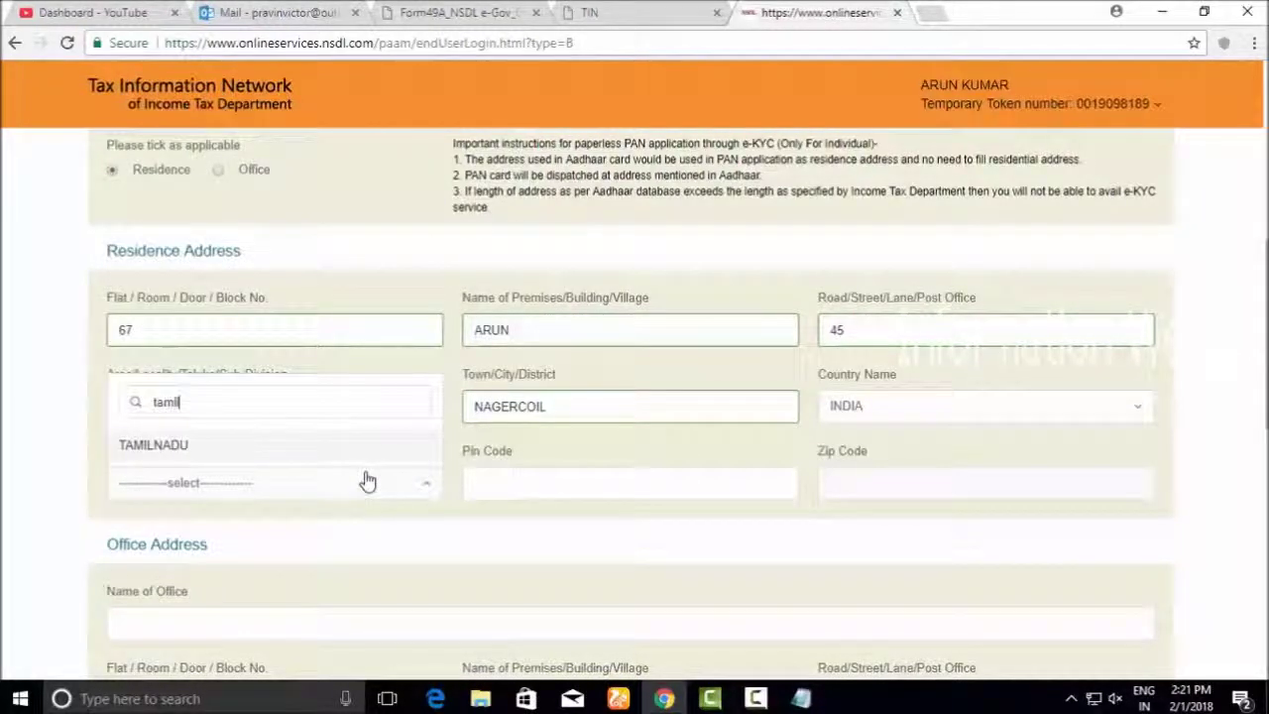
click(275, 446)
click(515, 483)
text(629001)
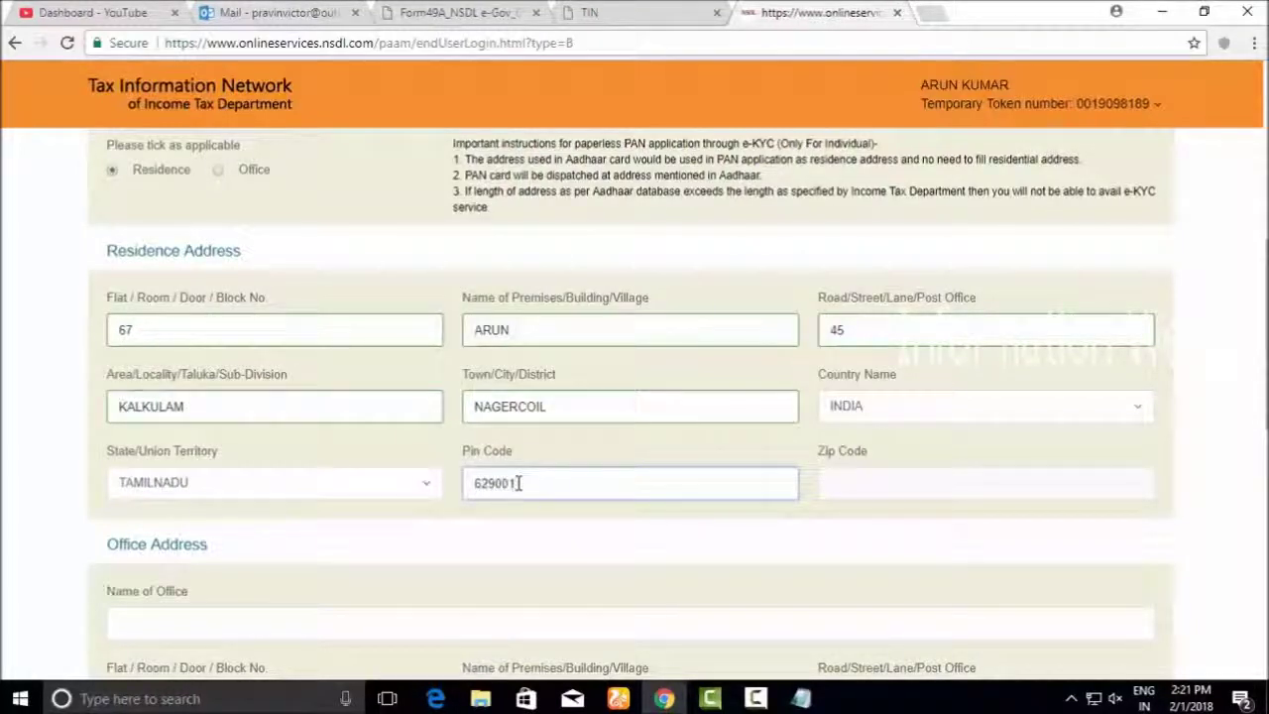
scroll(517, 483, down, 6)
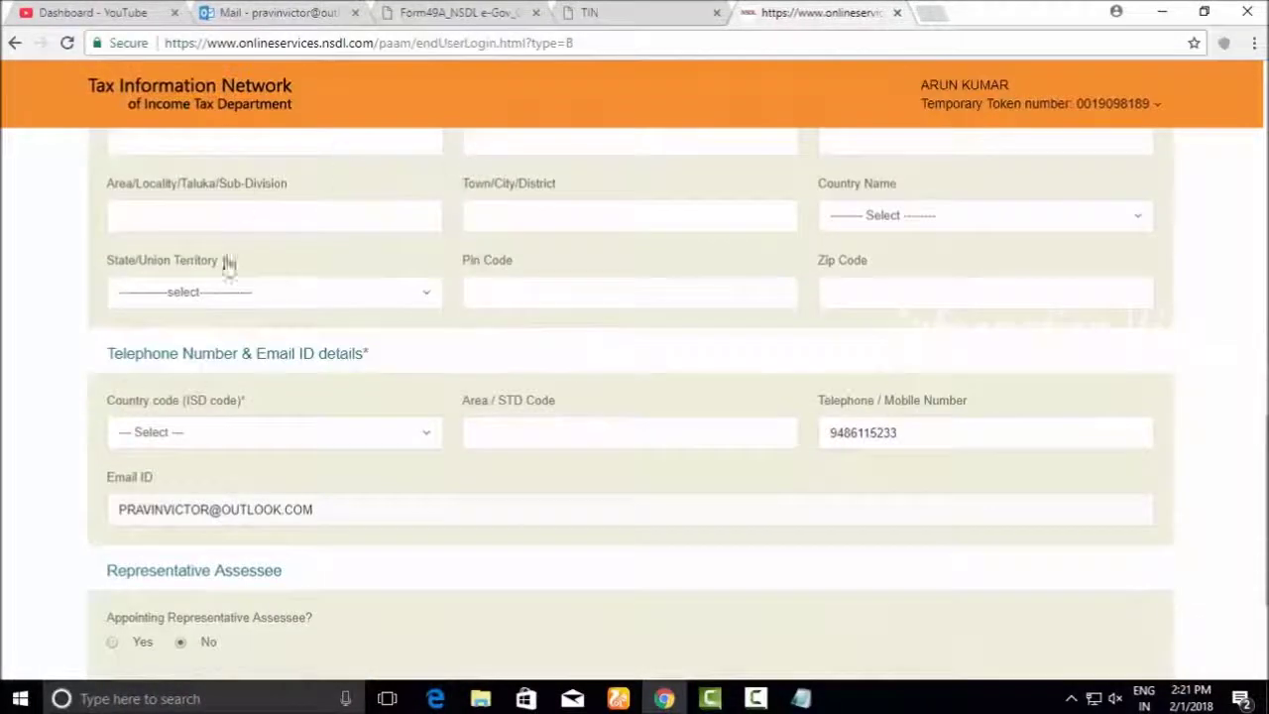
Set the phone country (ISD) code to INDIA (91)
scroll(466, 218, up, 2)
scroll(369, 493, down, 2)
scroll(221, 334, up, 11)
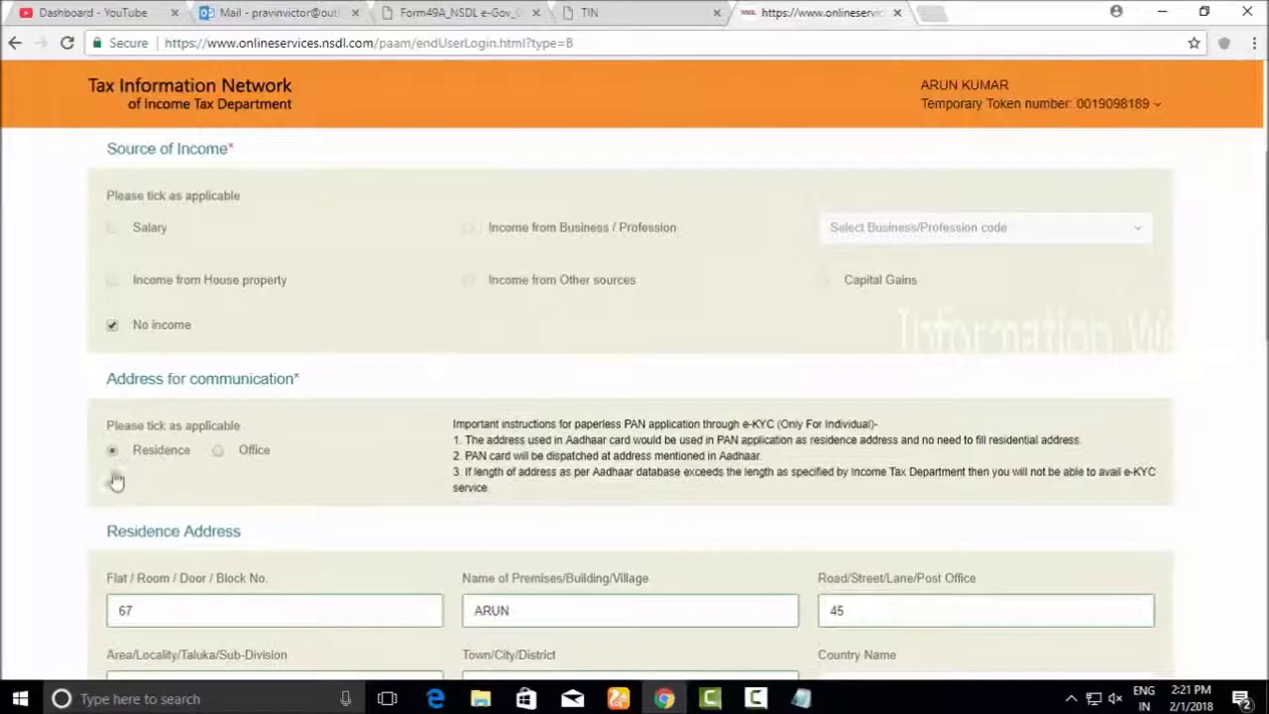
scroll(198, 465, down, 12)
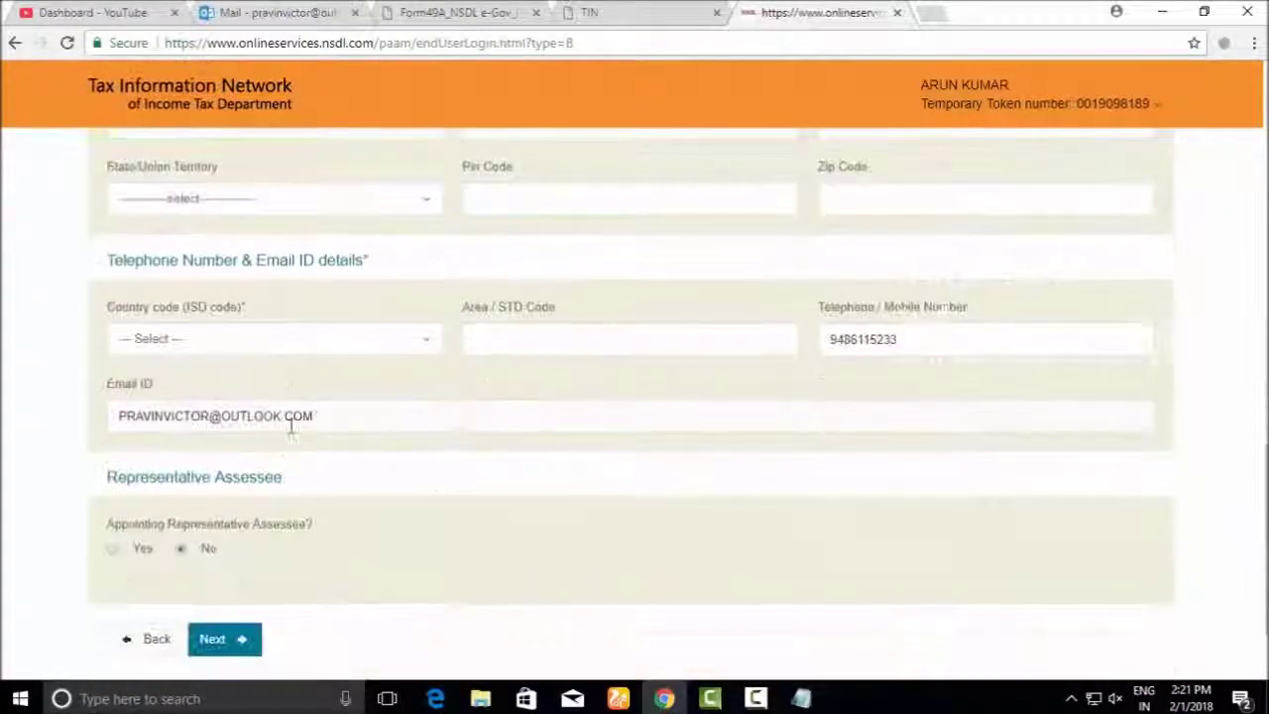
click(187, 347)
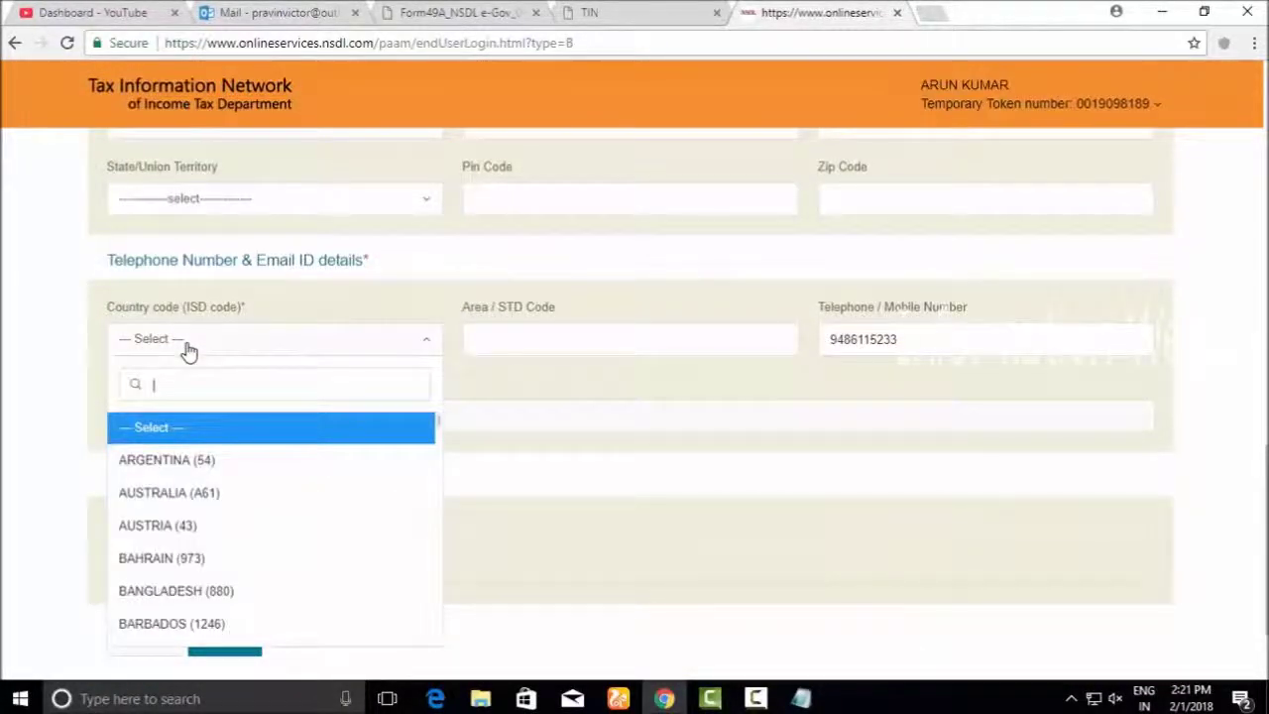
text(i)
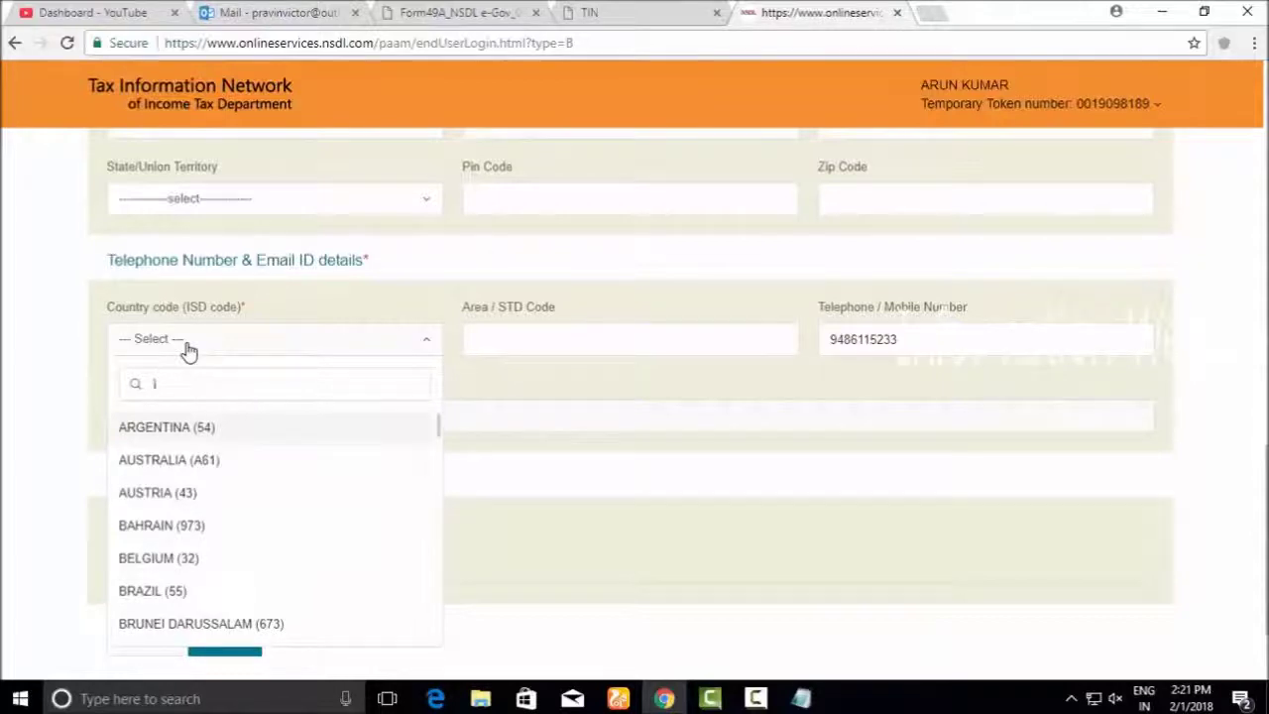
key(BackSpace)
text(in)
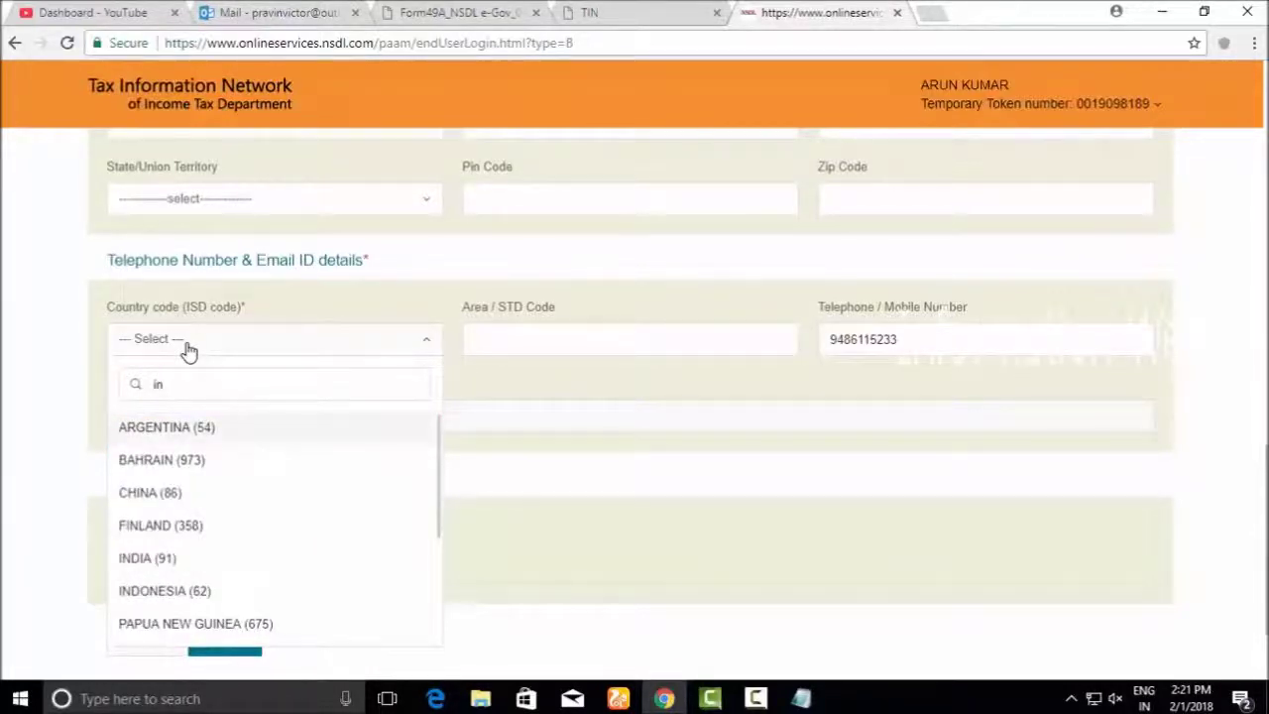
click(165, 558)
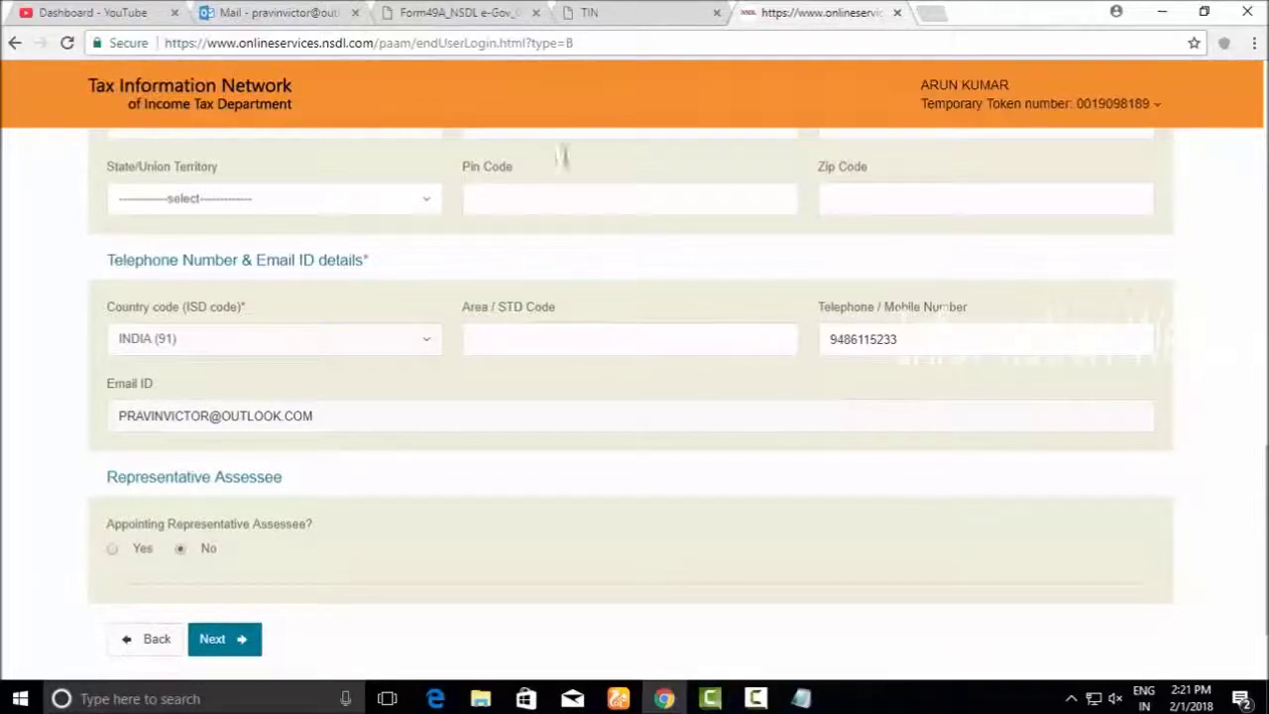
Leave Representative Assessee at No and continue to the AO Code step
scroll(396, 390, down, 2)
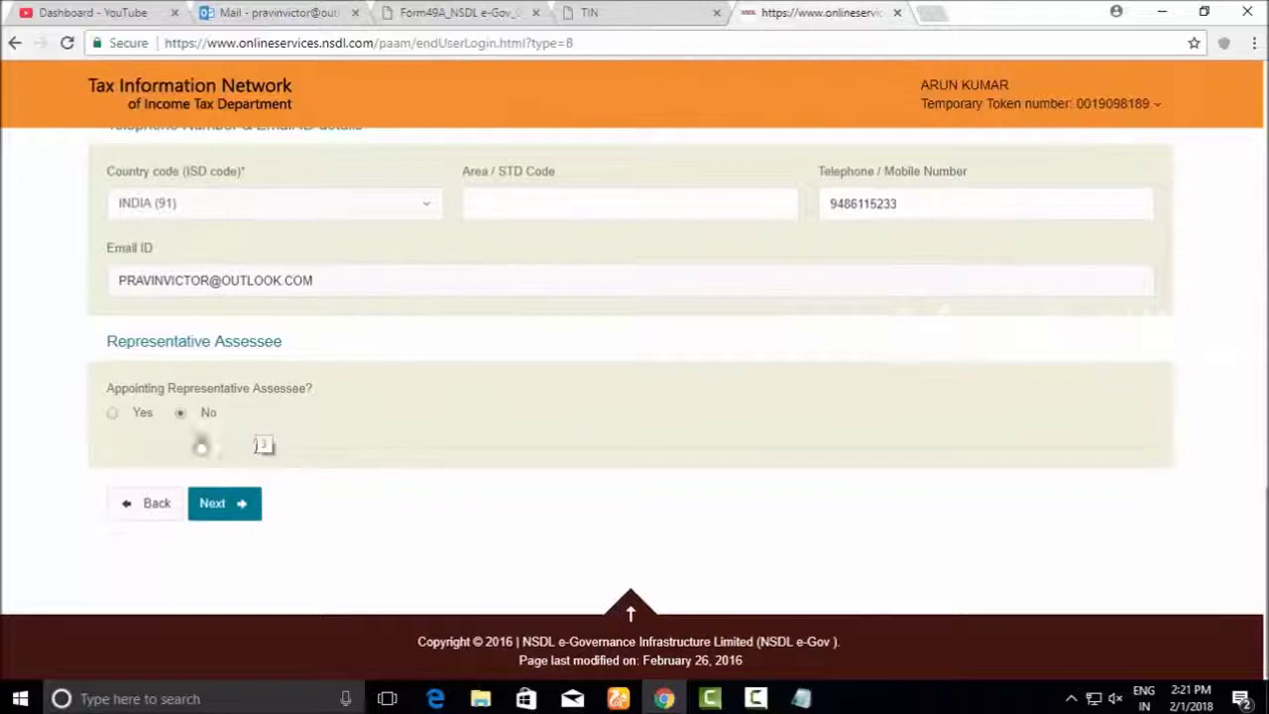
click(181, 411)
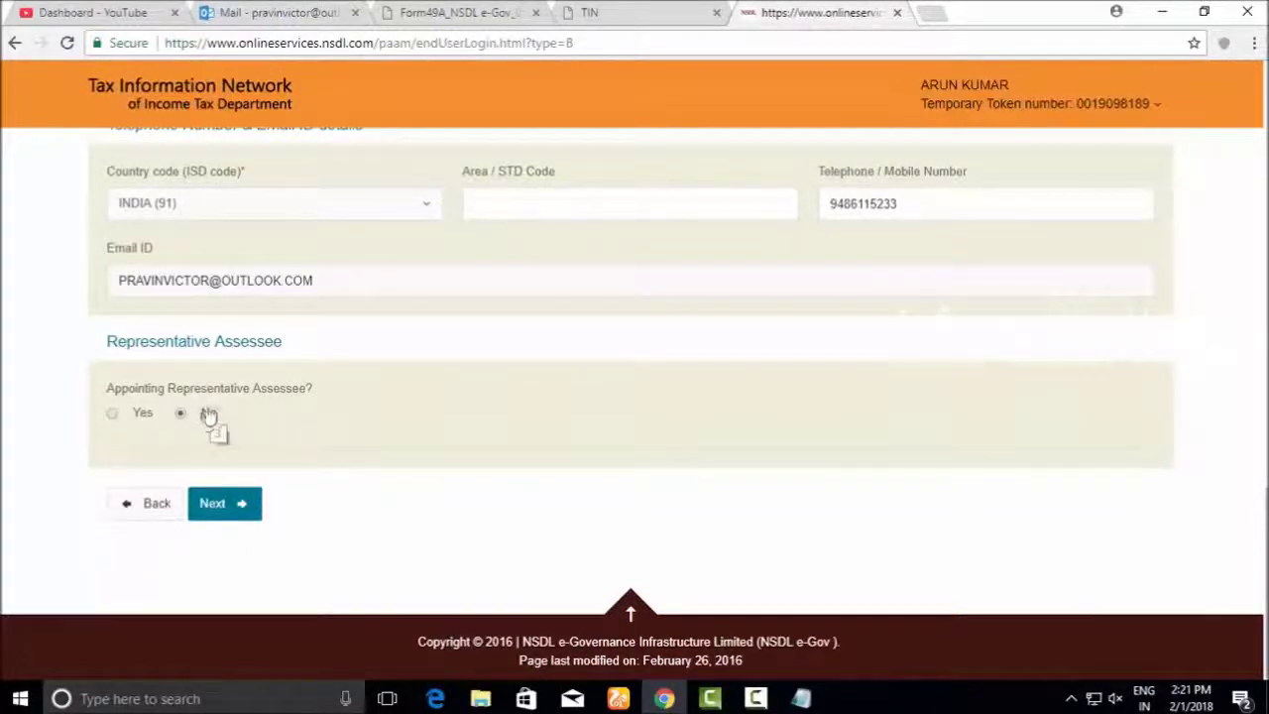
click(212, 503)
scroll(581, 487, down, 1)
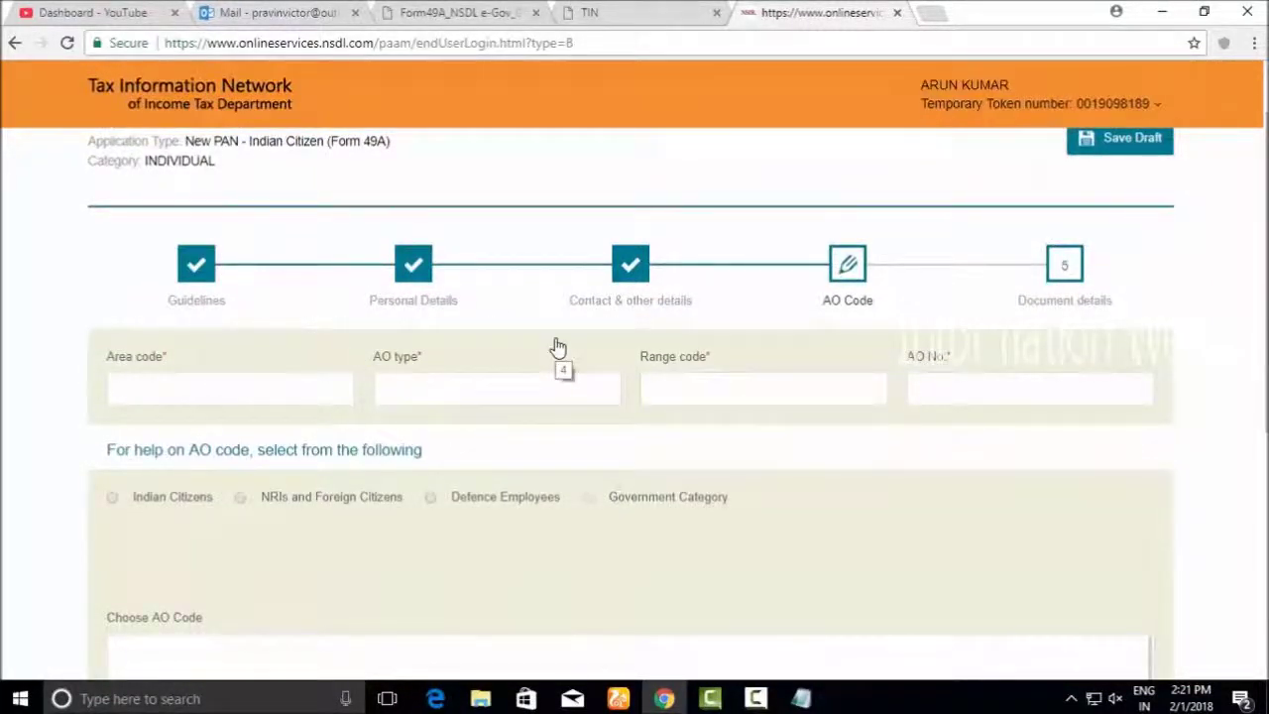
In the AO code help for Indian citizens, choose TAMILNADU as the state
scroll(558, 347, down, 2)
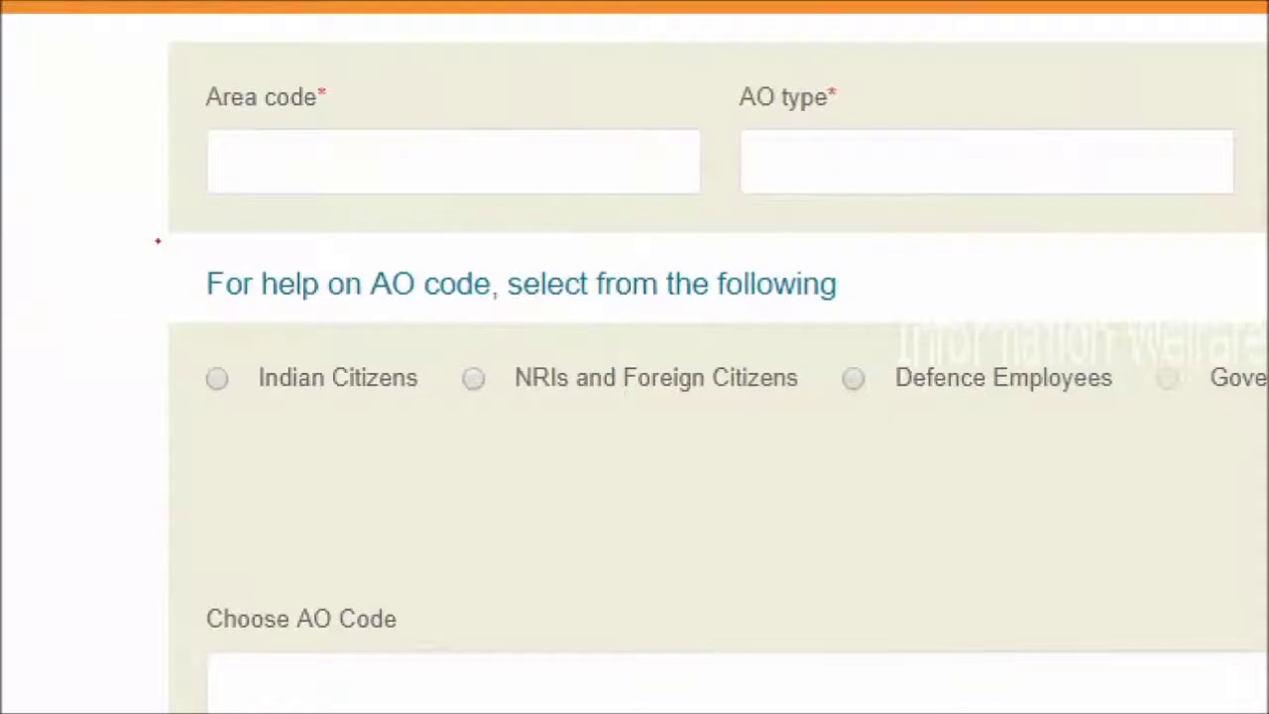
mouse_move(160, 353)
mouse_down()
mouse_move(295, 468)
mouse_move(126, 335)
mouse_up()
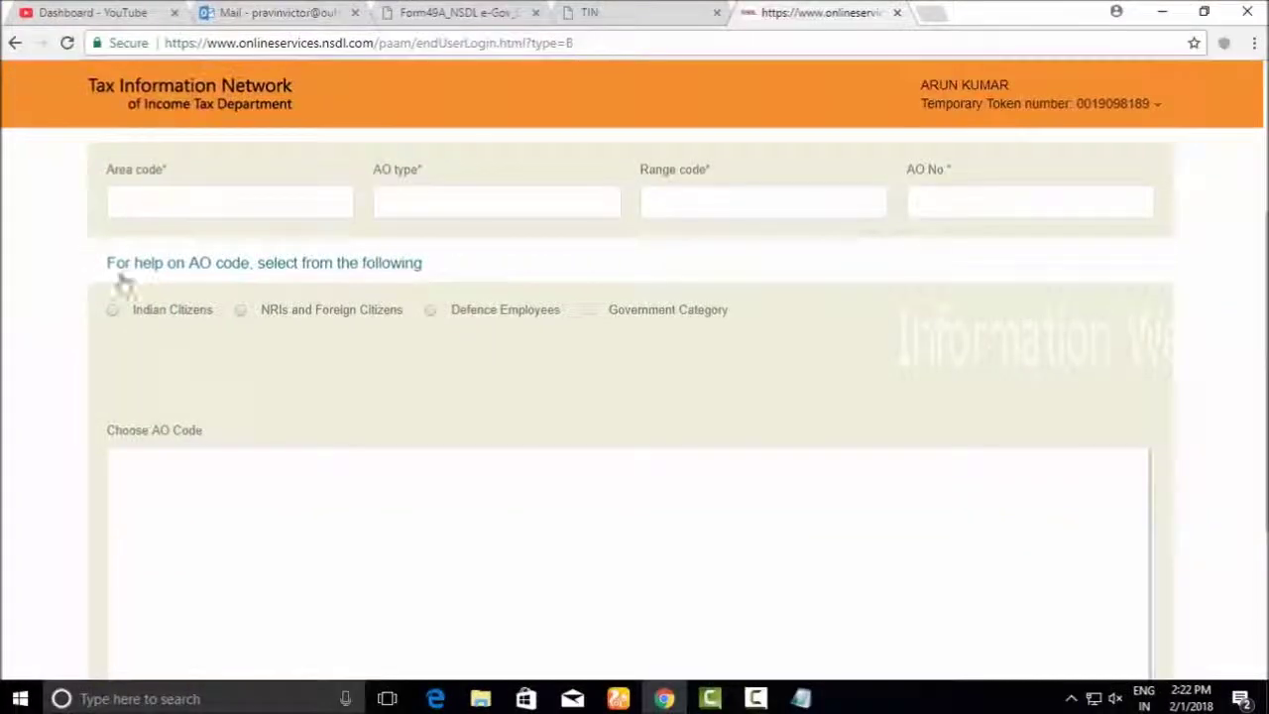
click(220, 381)
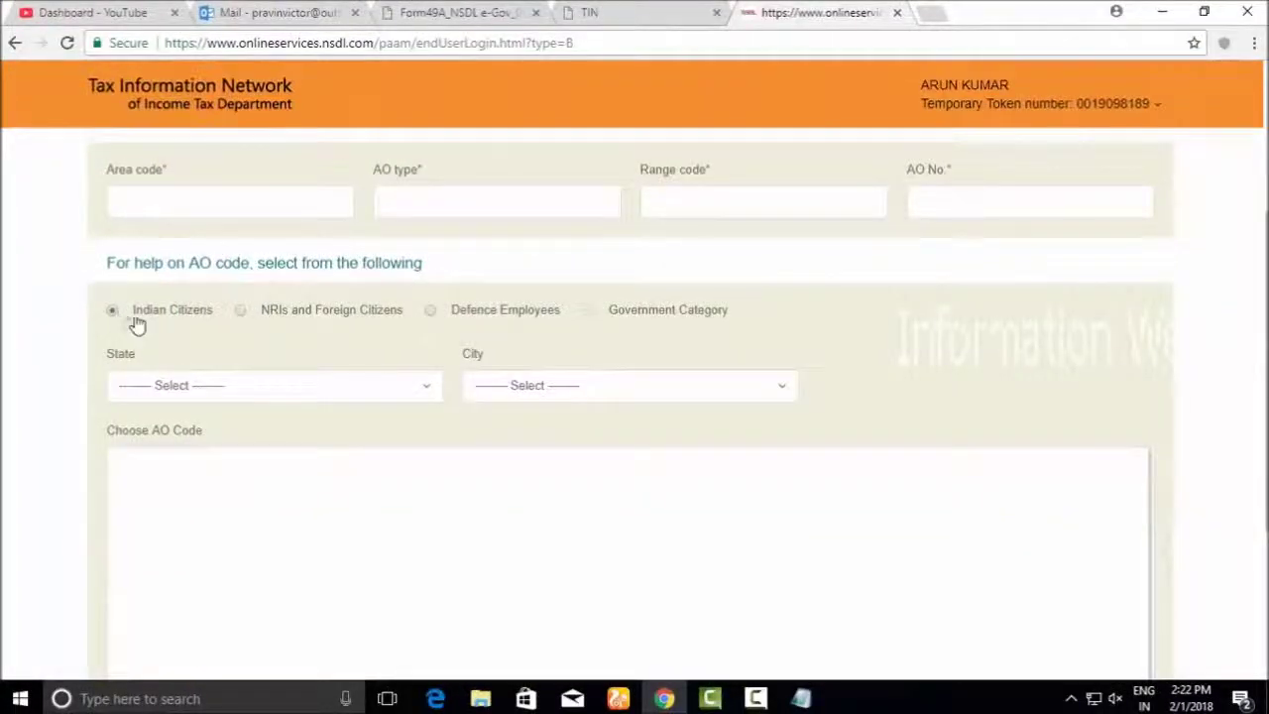
click(195, 387)
text(ta)
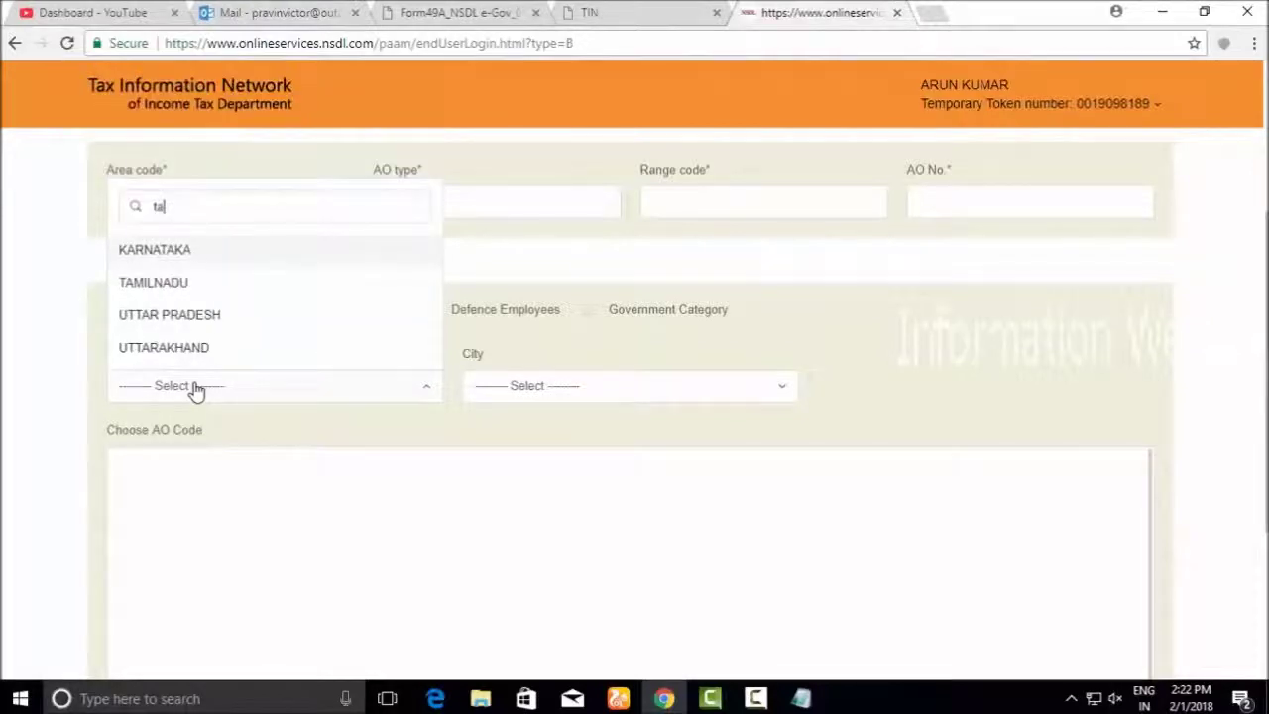
text(mil)
click(210, 347)
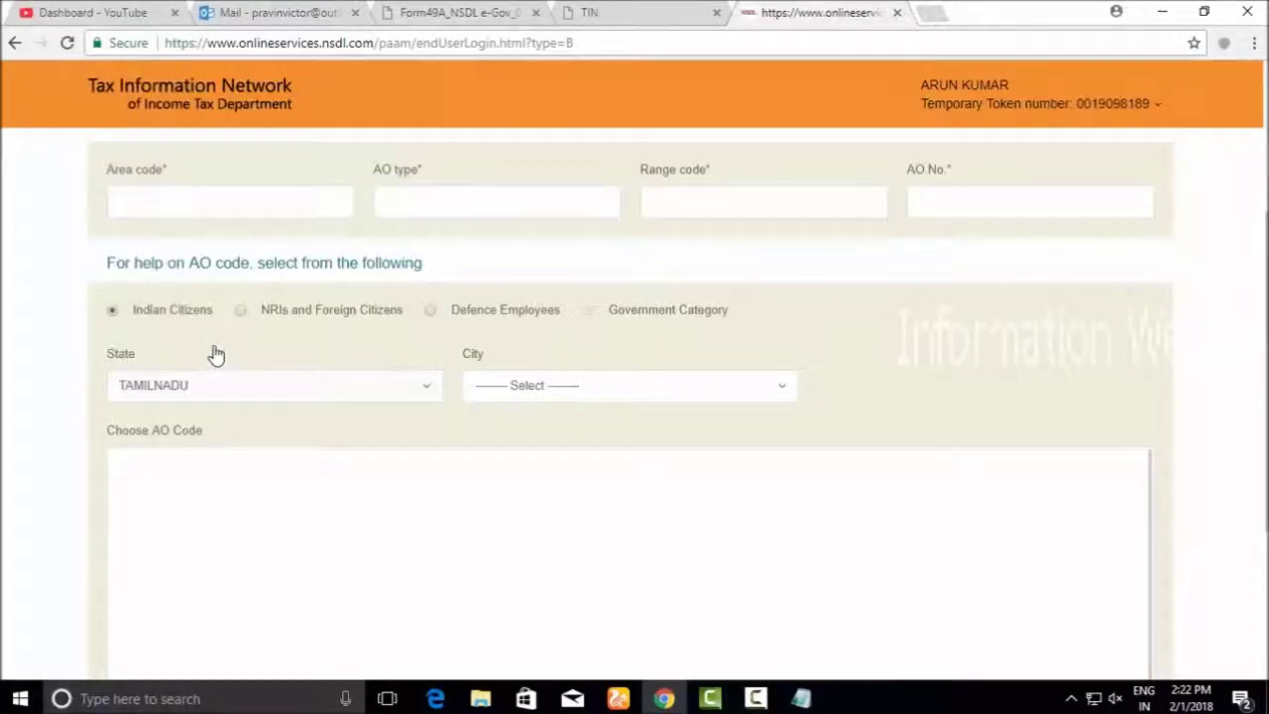
Choose NAGERCOIL as the city to list its ward AO codes
click(559, 393)
text(nager)
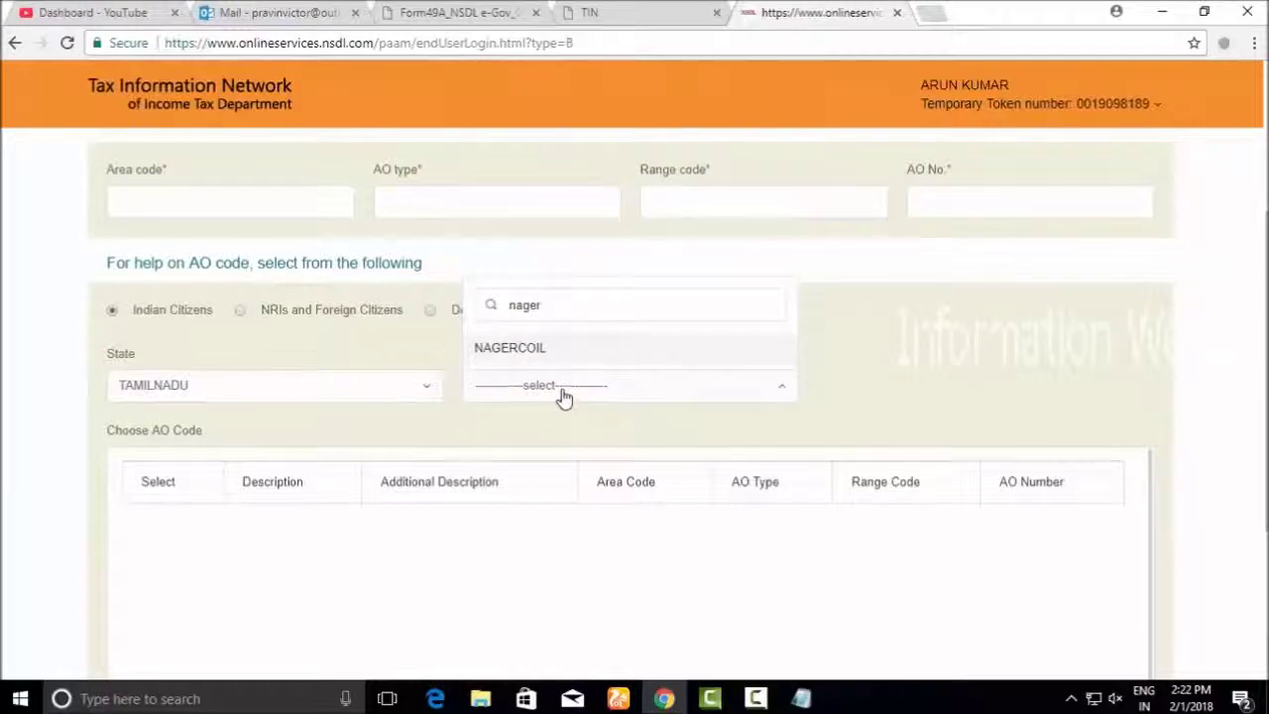
click(548, 349)
scroll(631, 565, up, 1)
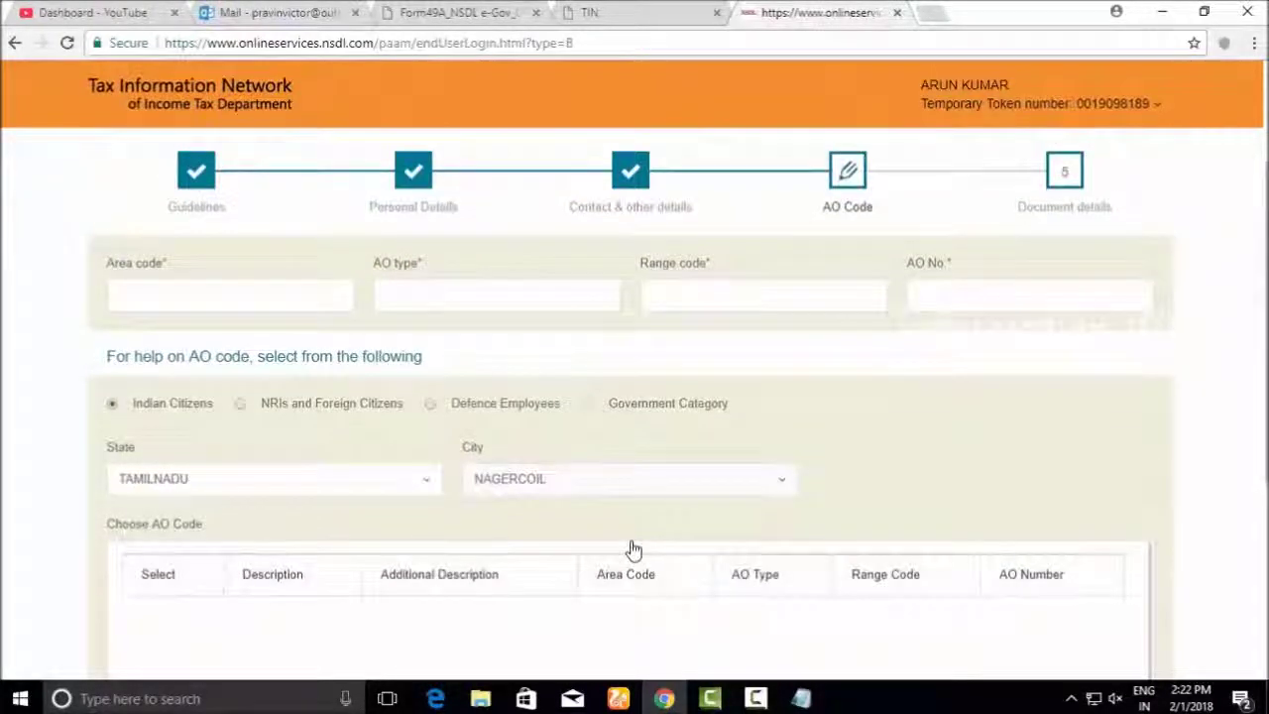
scroll(630, 545, down, 4)
scroll(621, 521, up, 5)
scroll(619, 543, down, 4)
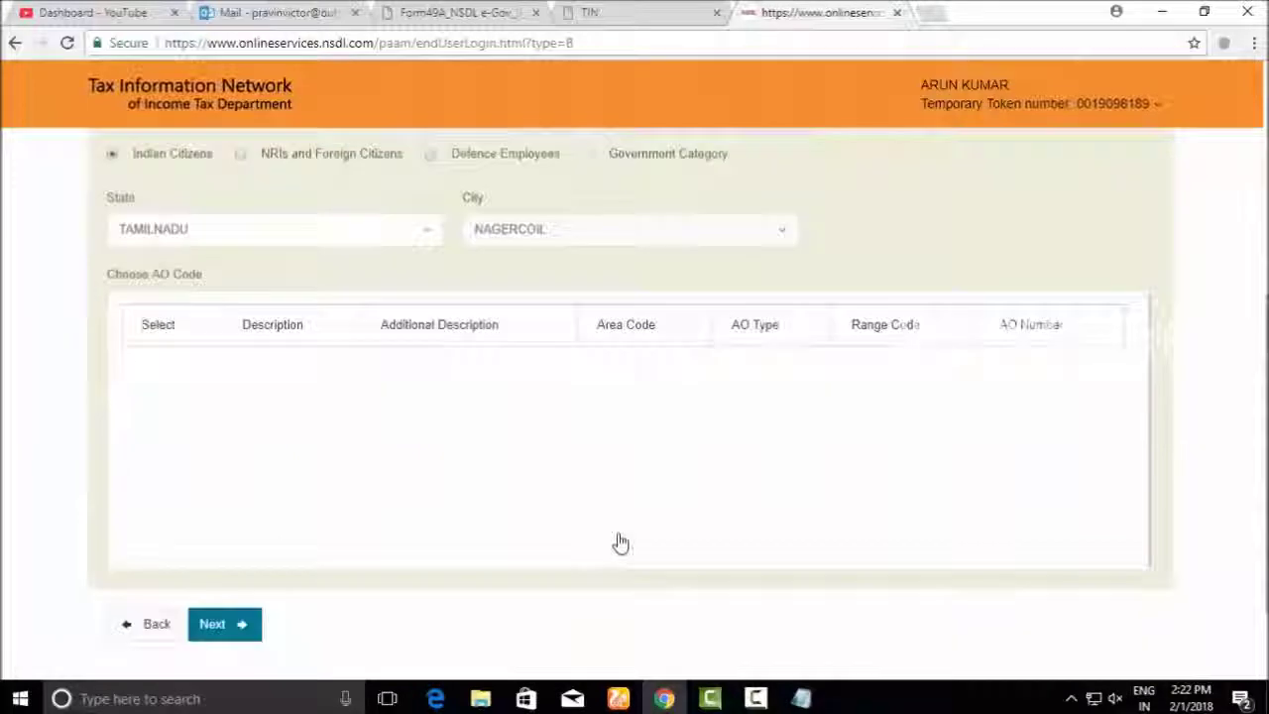
click(518, 214)
click(523, 214)
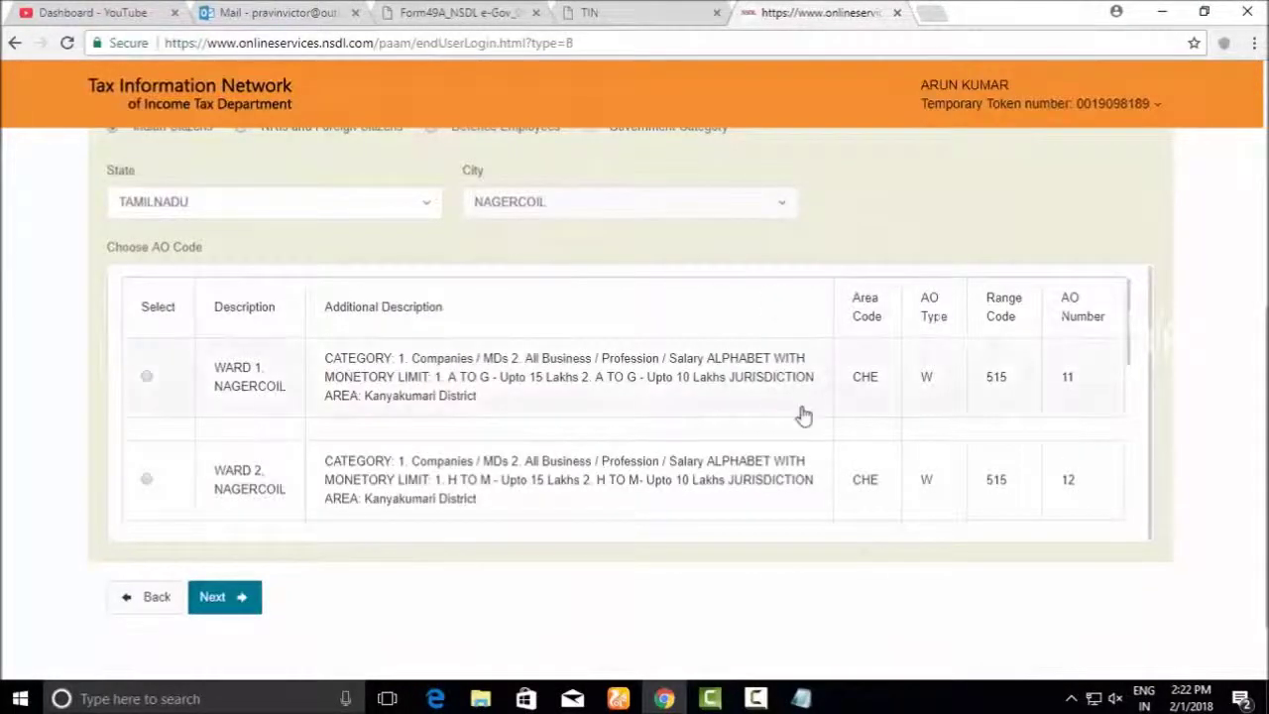
Select WARD 1, NAGERCOIL as the AO code and continue to Document details
scroll(694, 387, down, 2)
scroll(604, 400, up, 3)
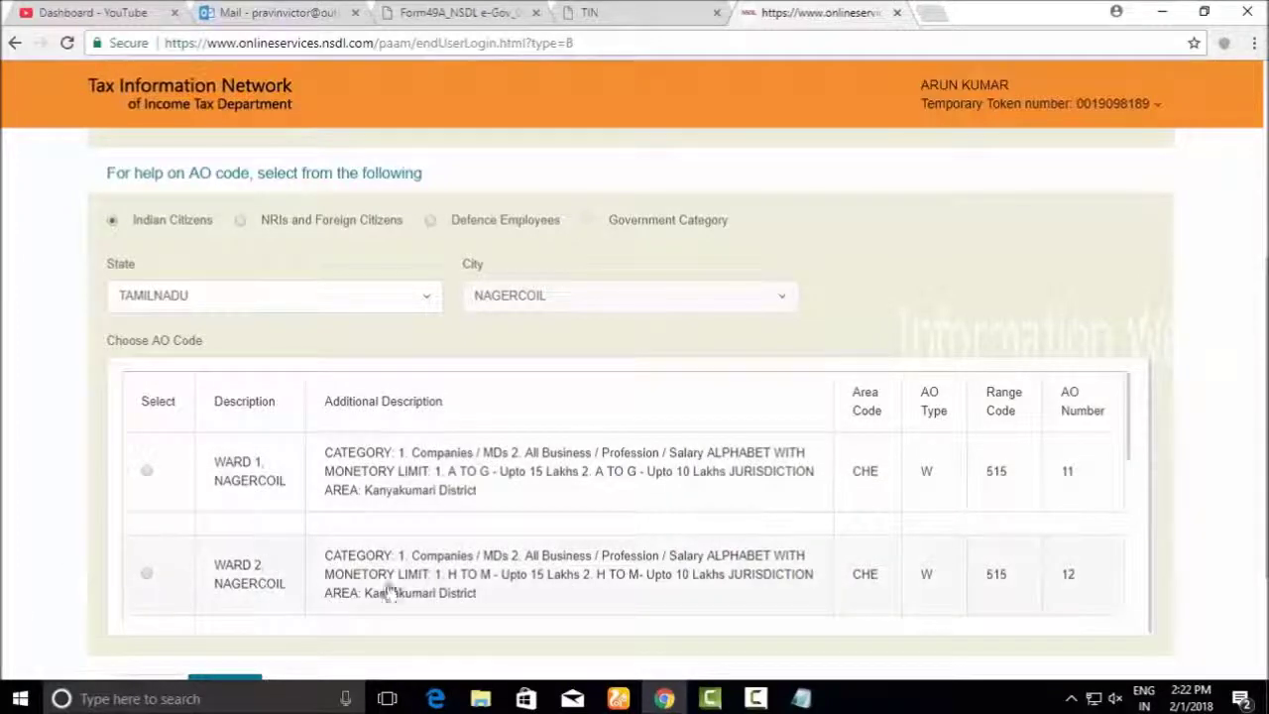
scroll(496, 575, down, 2)
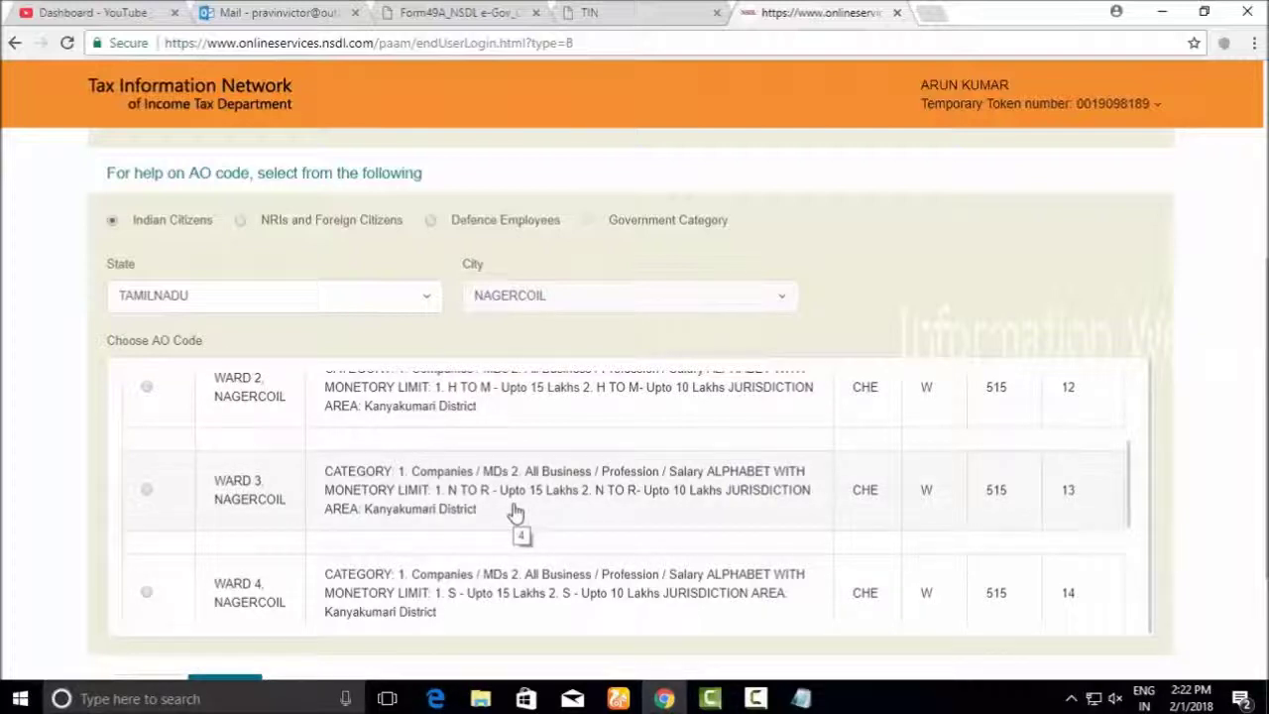
scroll(567, 504, up, 2)
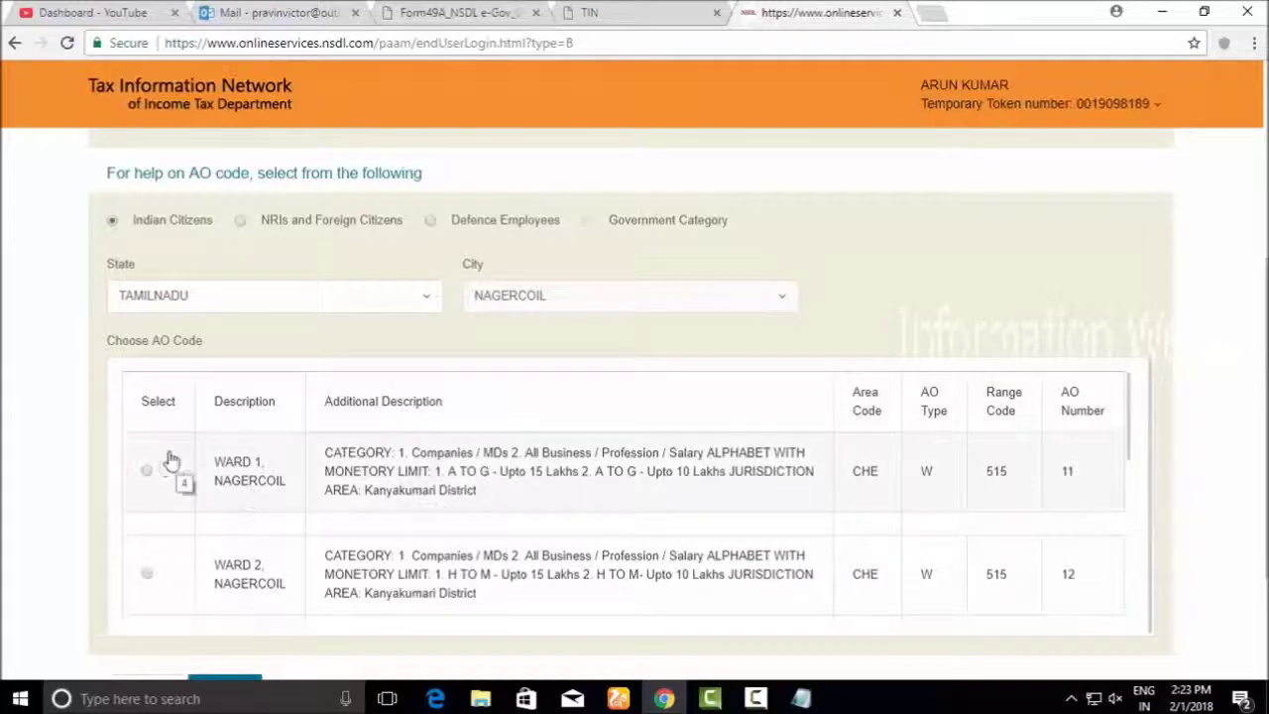
click(149, 476)
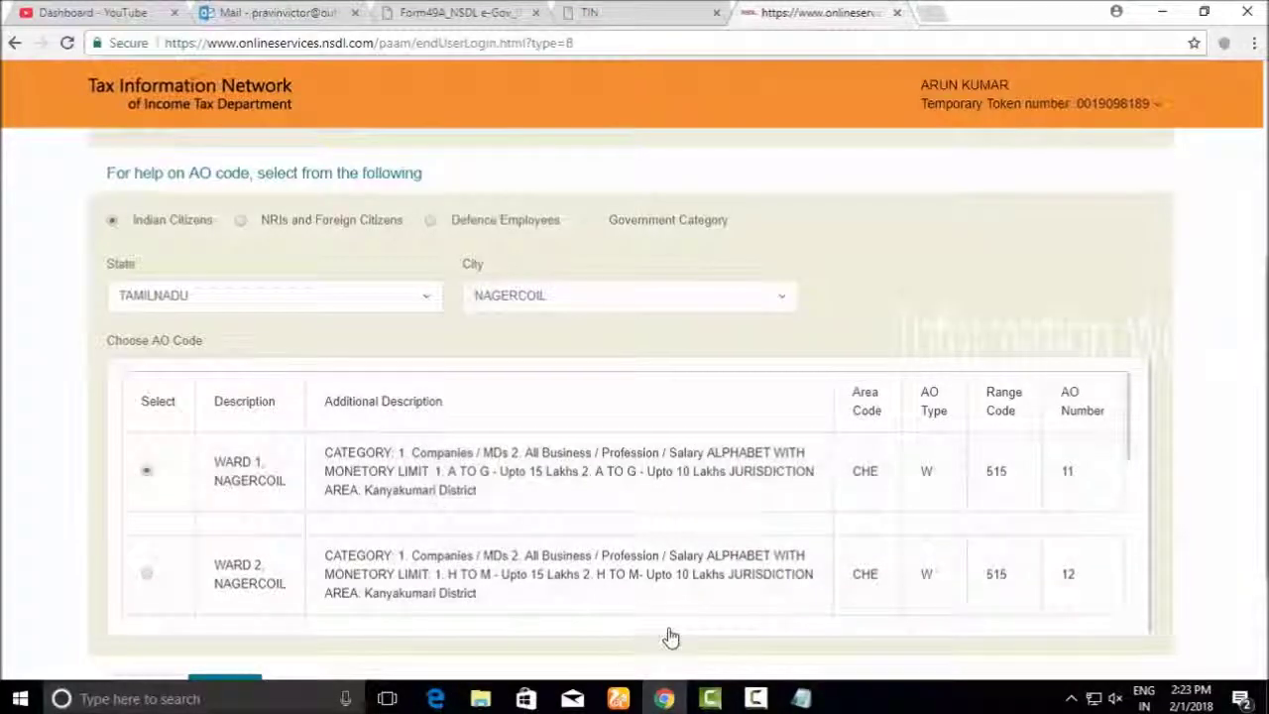
scroll(671, 634, down, 2)
click(210, 503)
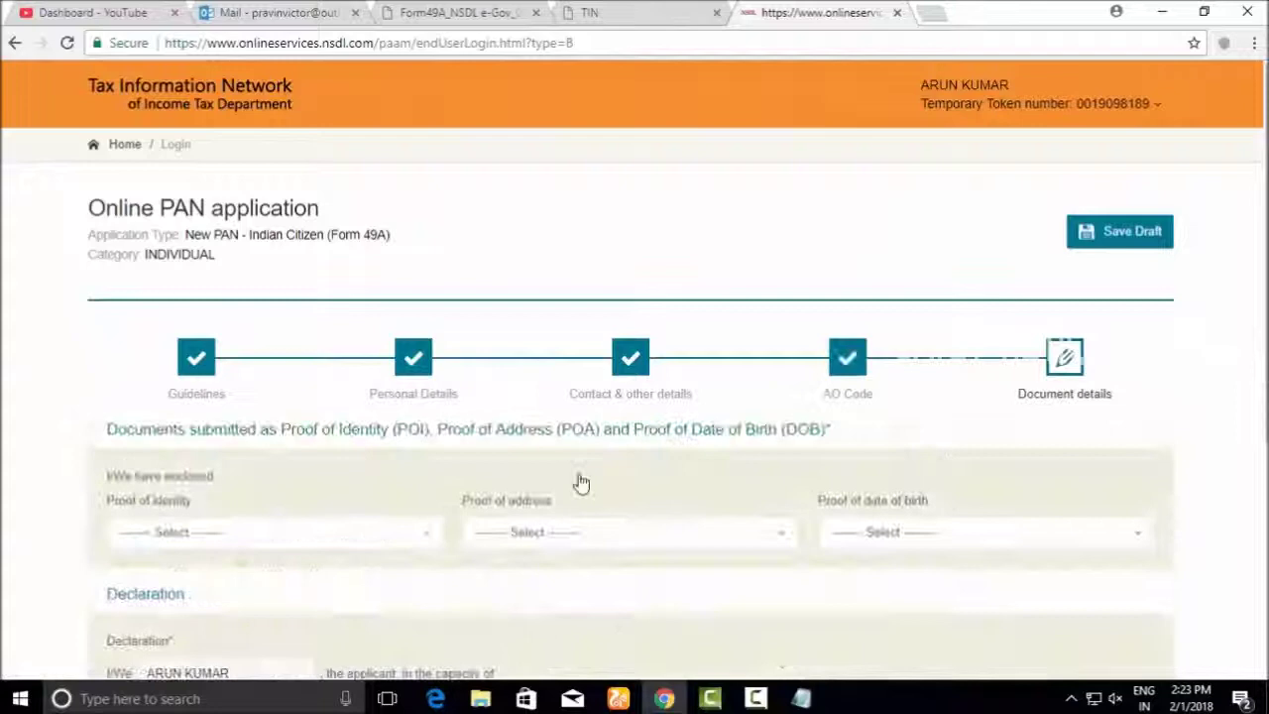
Set the proof of identity to AADHAAR Card
scroll(586, 400, down, 3)
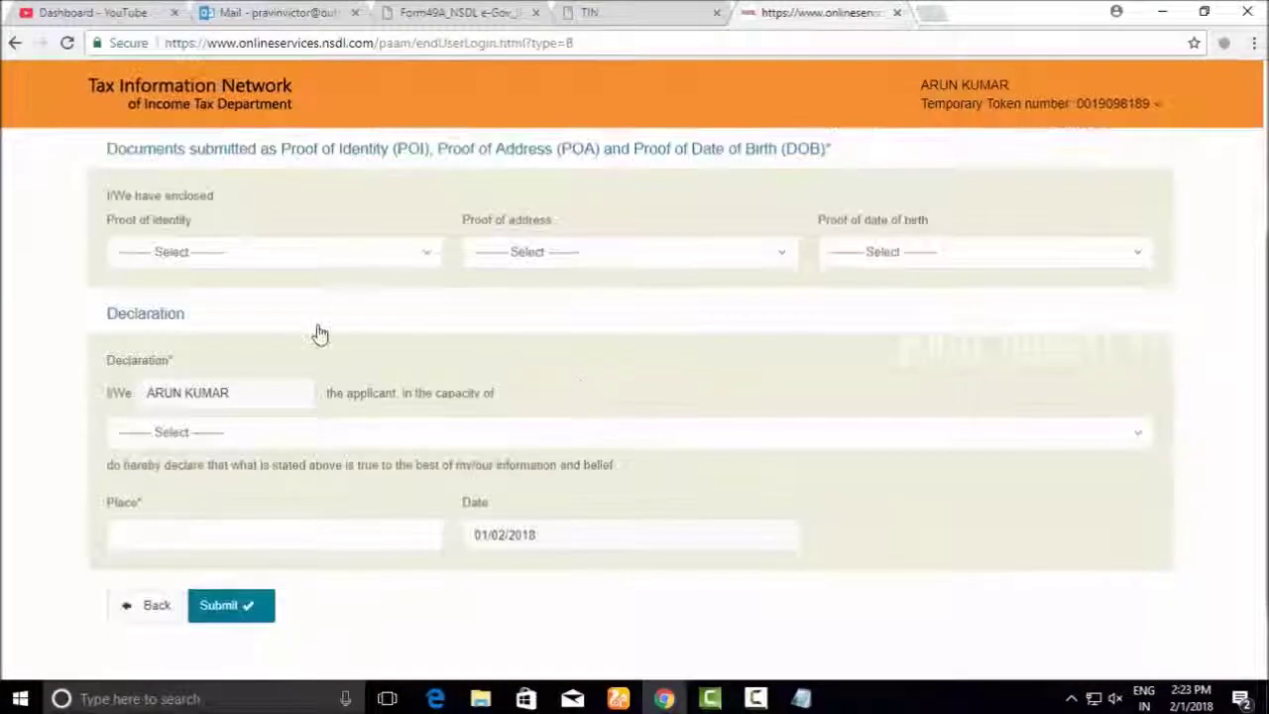
scroll(629, 261, up, 2)
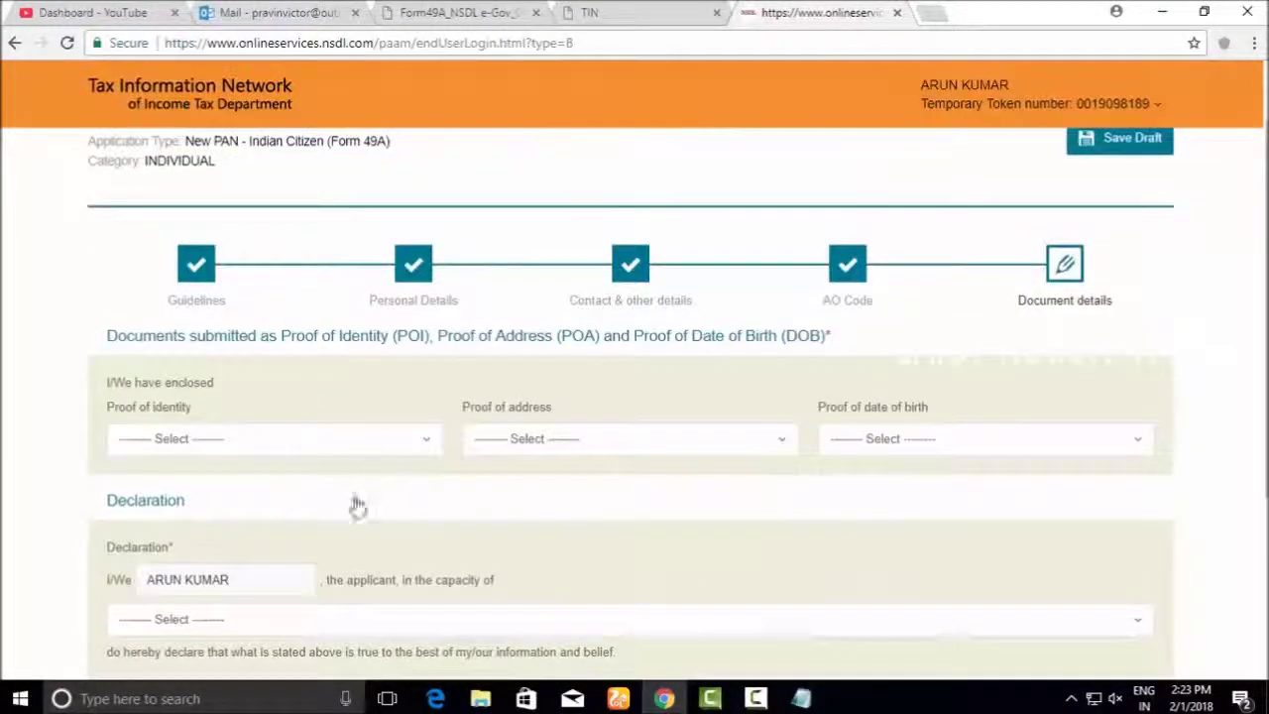
click(302, 446)
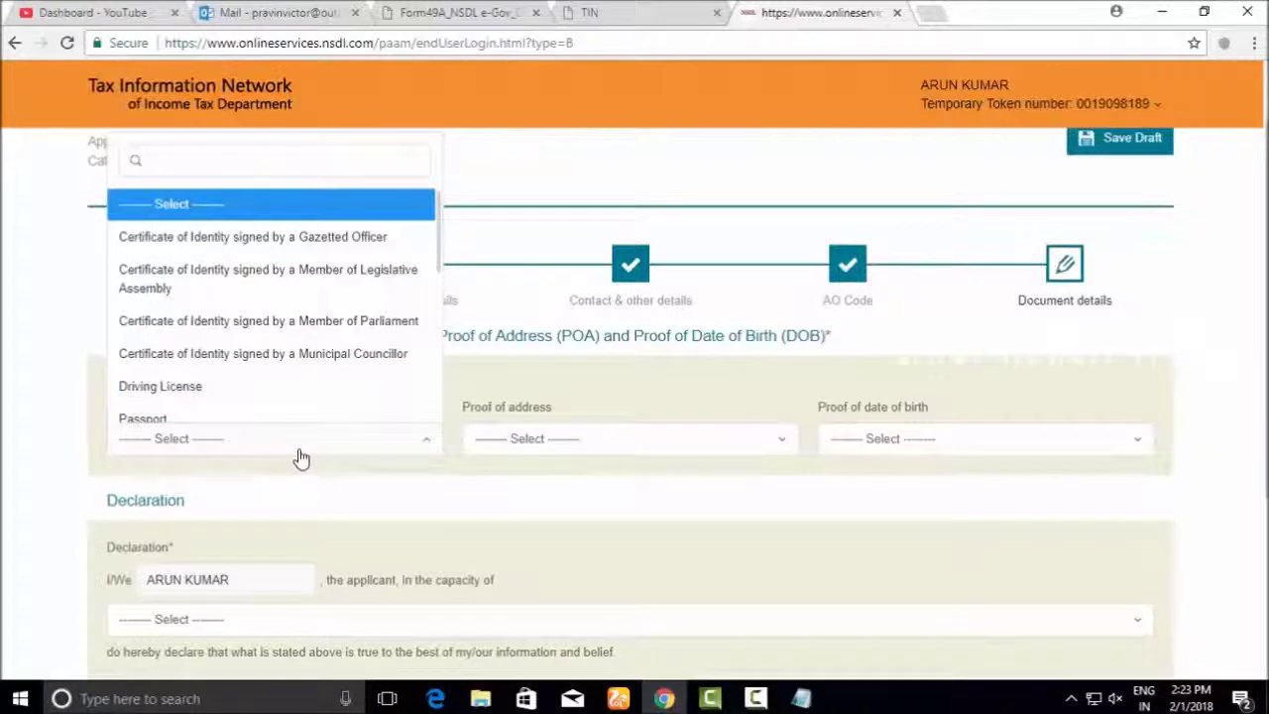
scroll(284, 368, down, 5)
scroll(268, 339, up, 2)
text(aa)
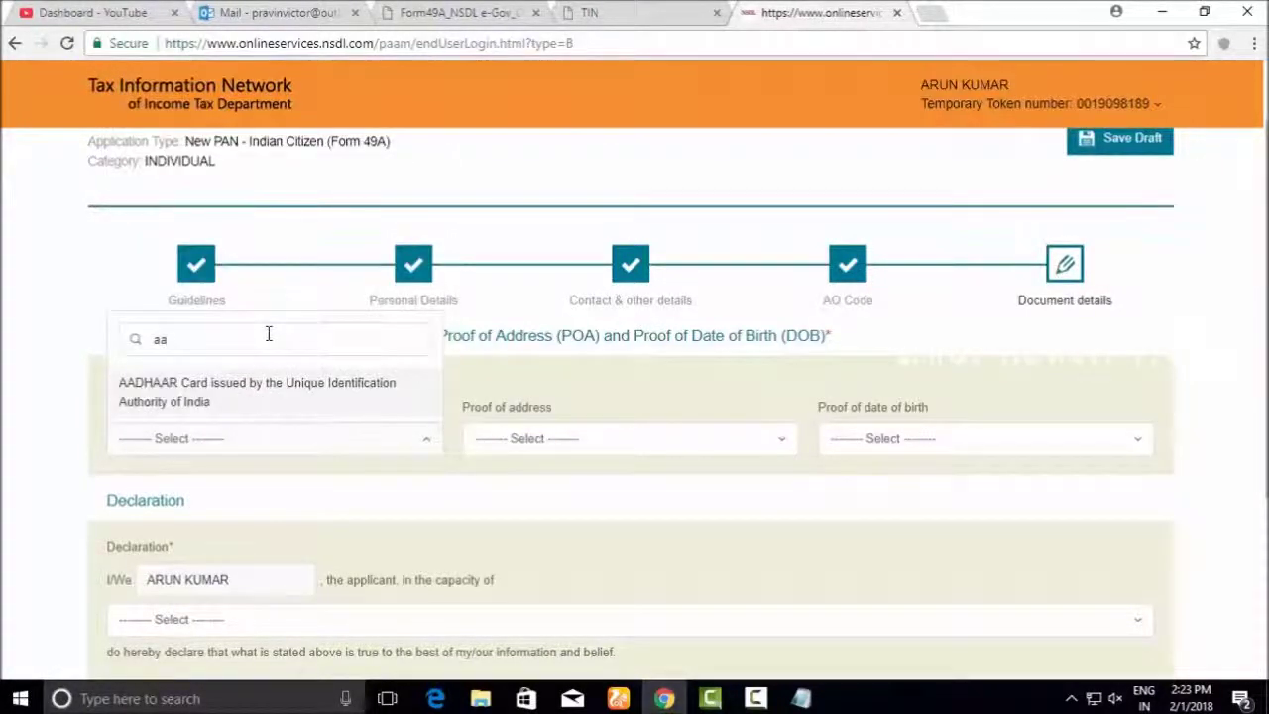
click(288, 389)
Set AADHAAR Card as proof of address and proof of date of birth
click(527, 442)
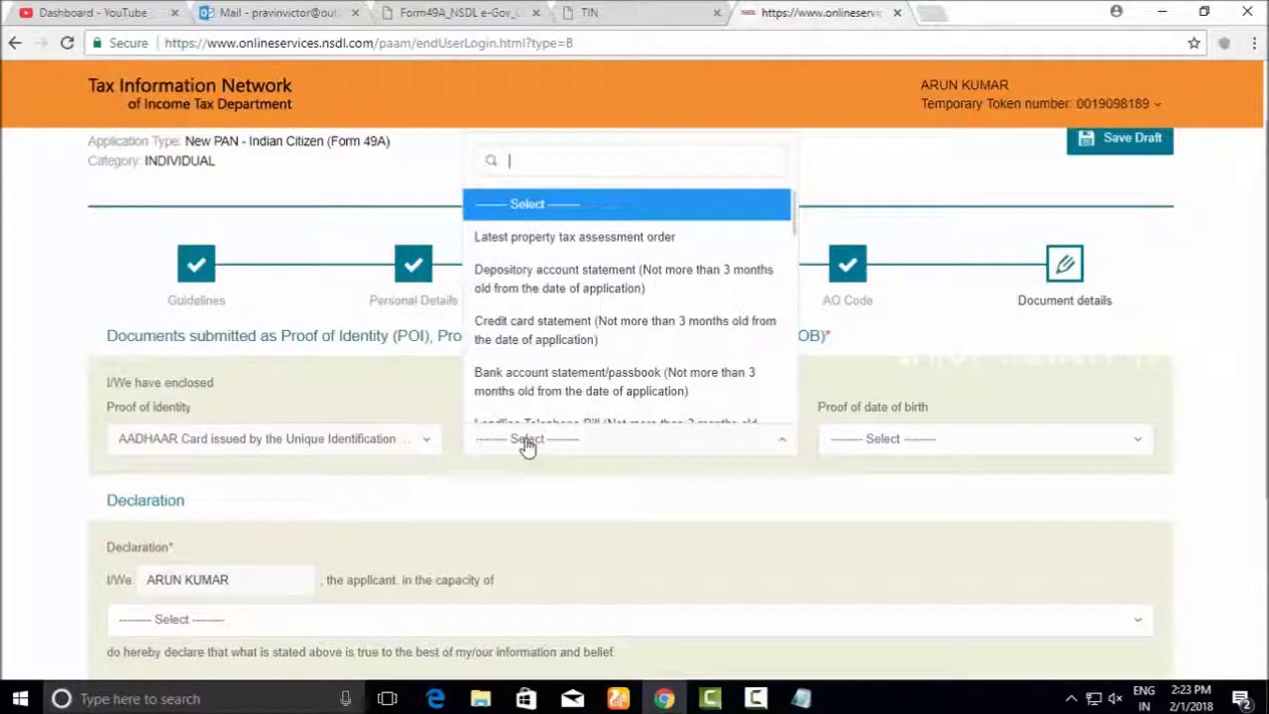
text(aa)
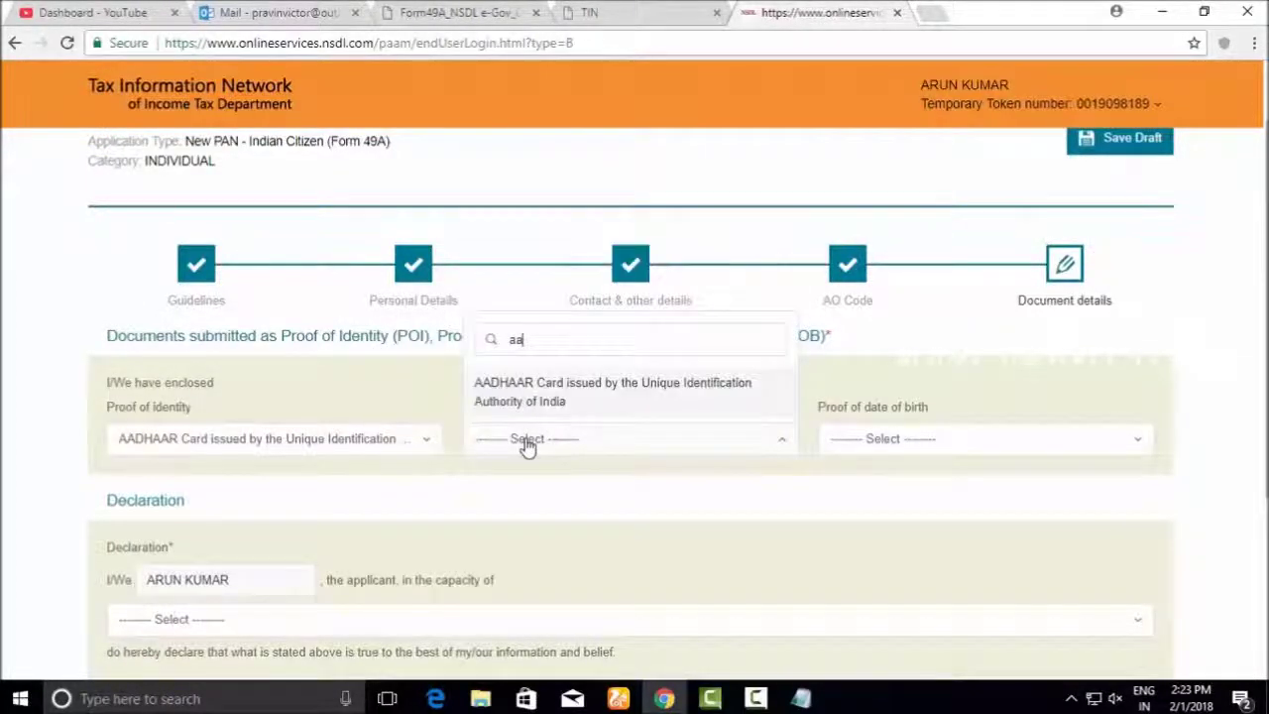
click(552, 397)
click(872, 448)
text(aa)
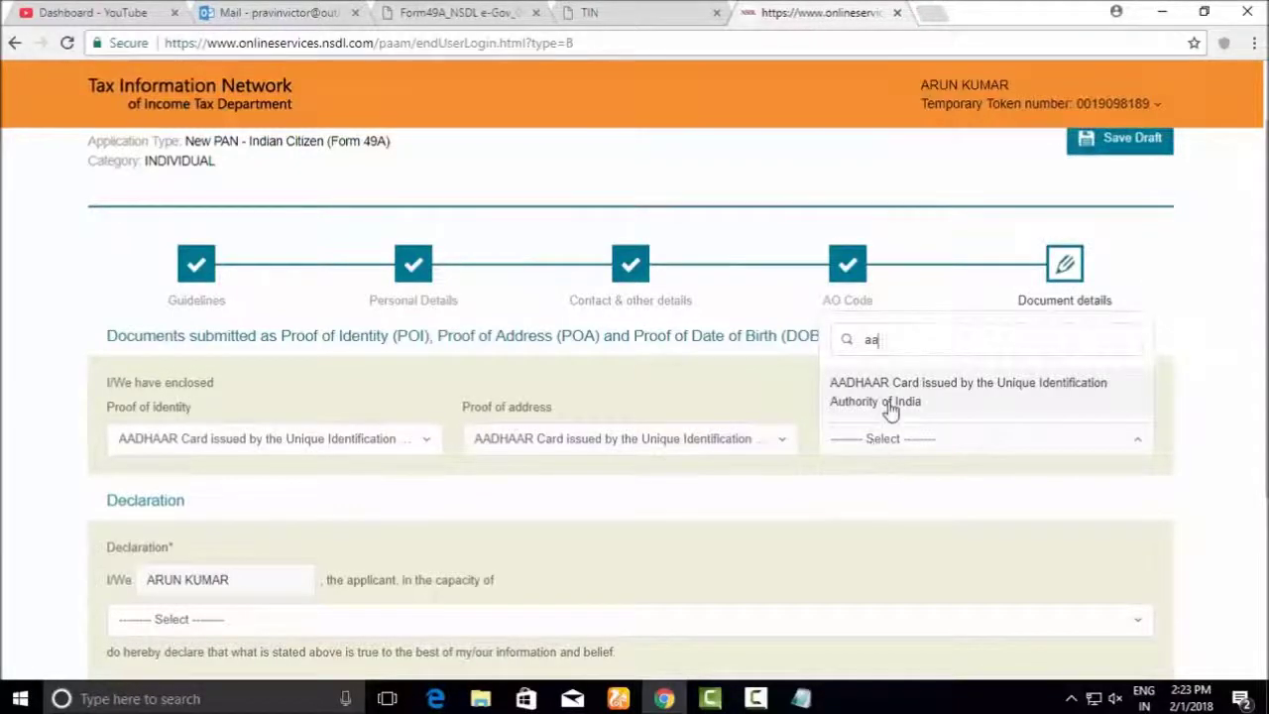
click(888, 406)
scroll(849, 496, down, 2)
click(405, 432)
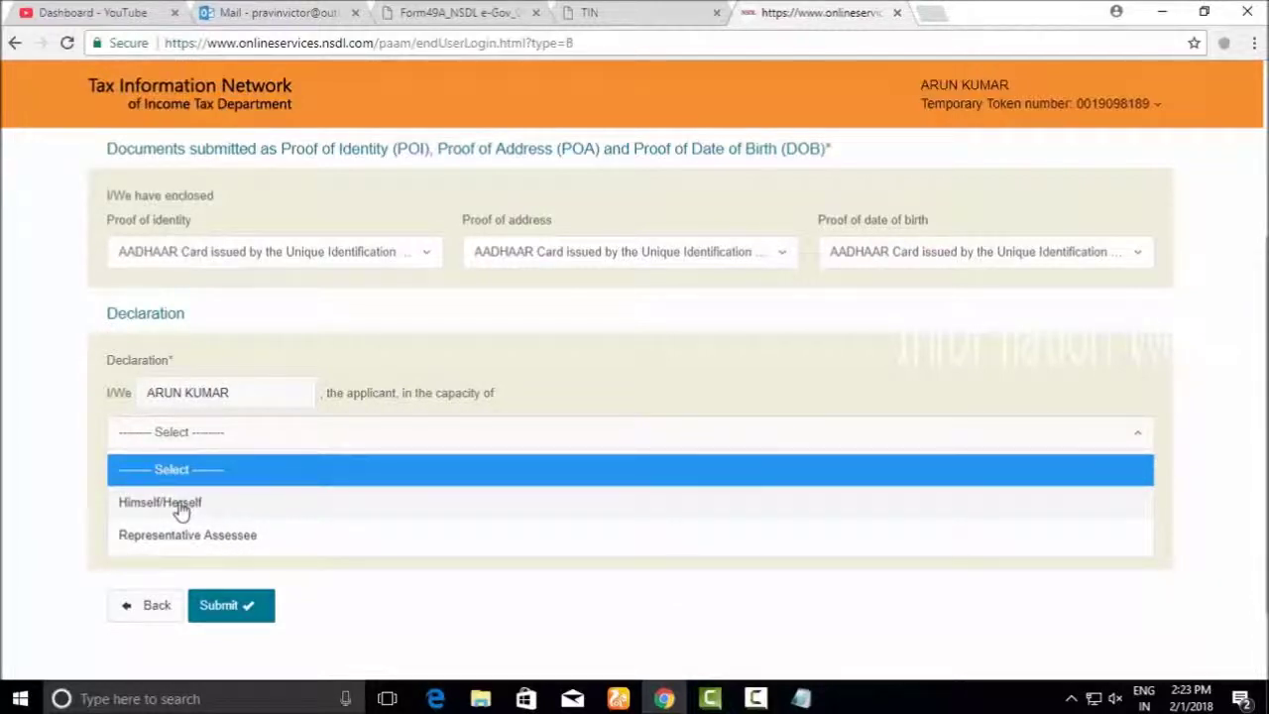
Declare in the capacity of Himself/Herself with NAGERCOIL as the place
click(181, 511)
click(269, 525)
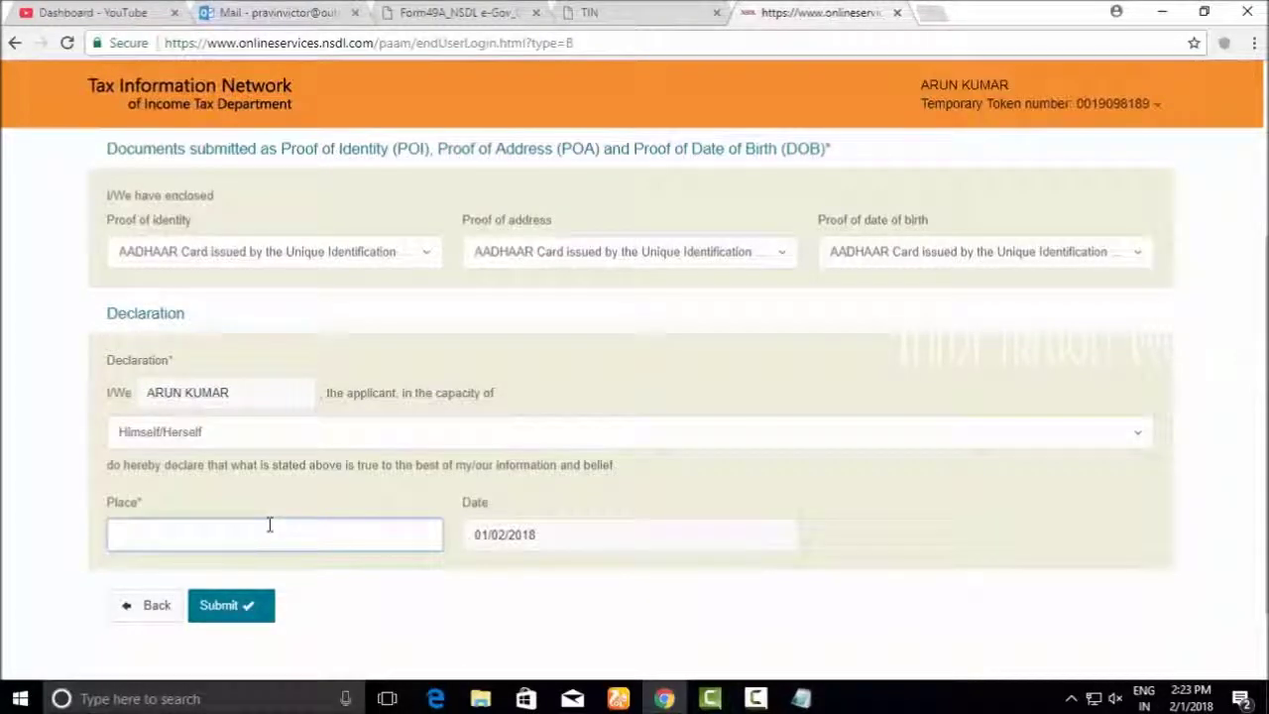
text(NAGERC)
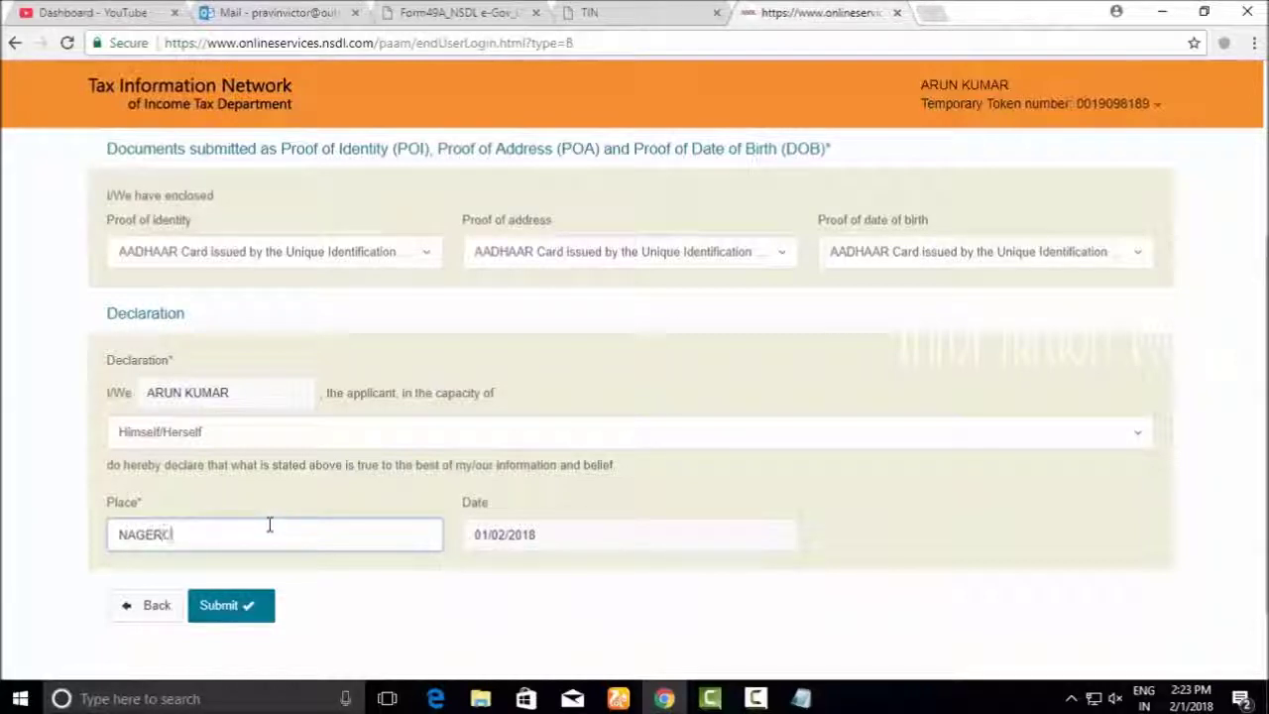
text(OIL)
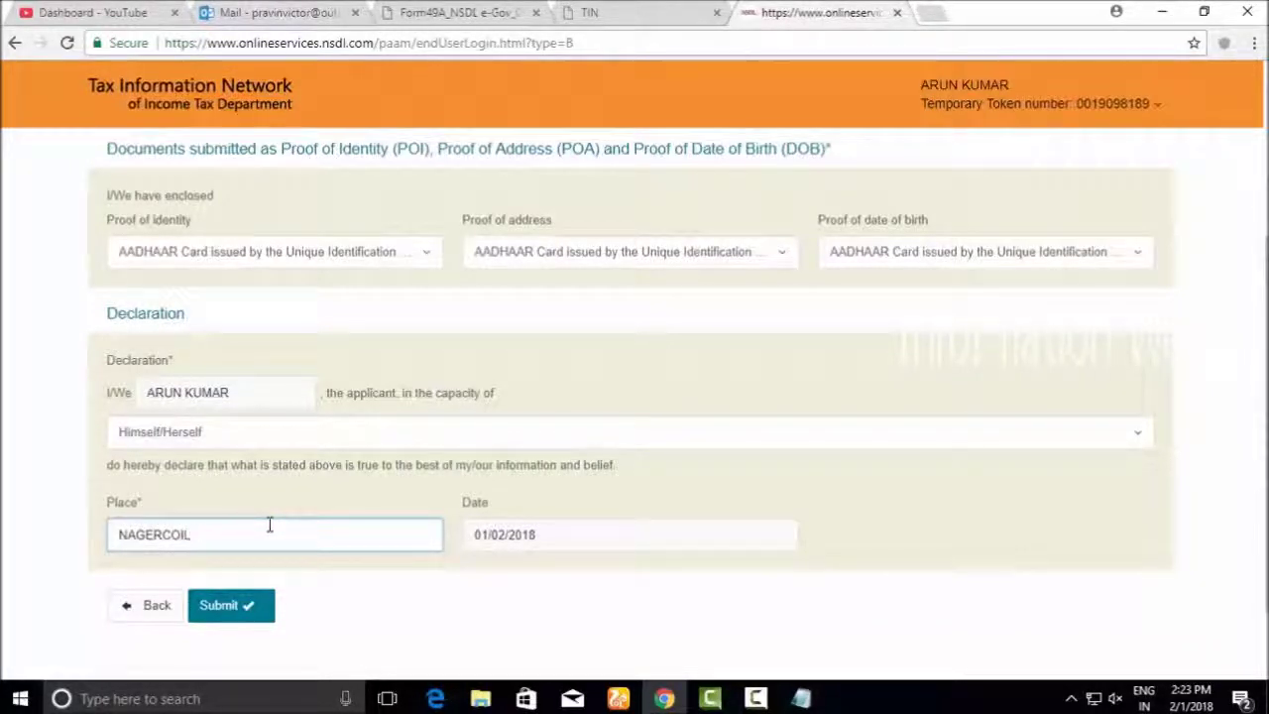
scroll(269, 524, up, 2)
scroll(281, 487, down, 3)
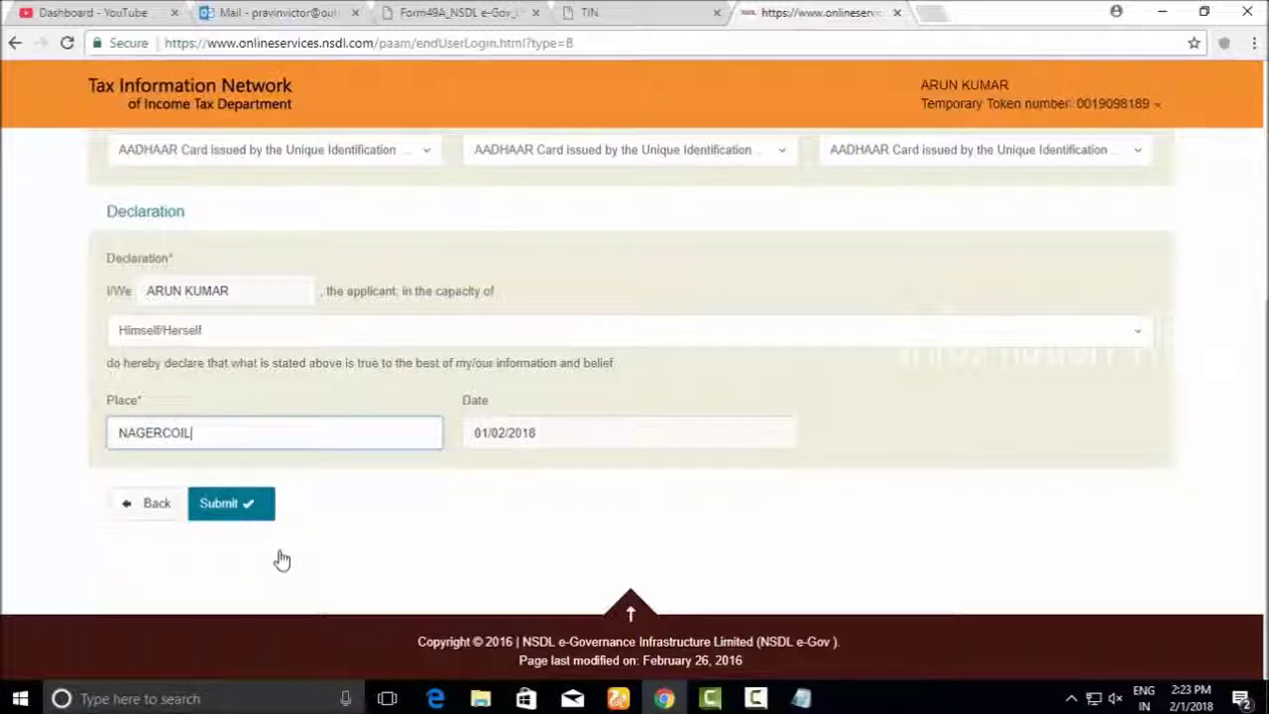
click(248, 501)
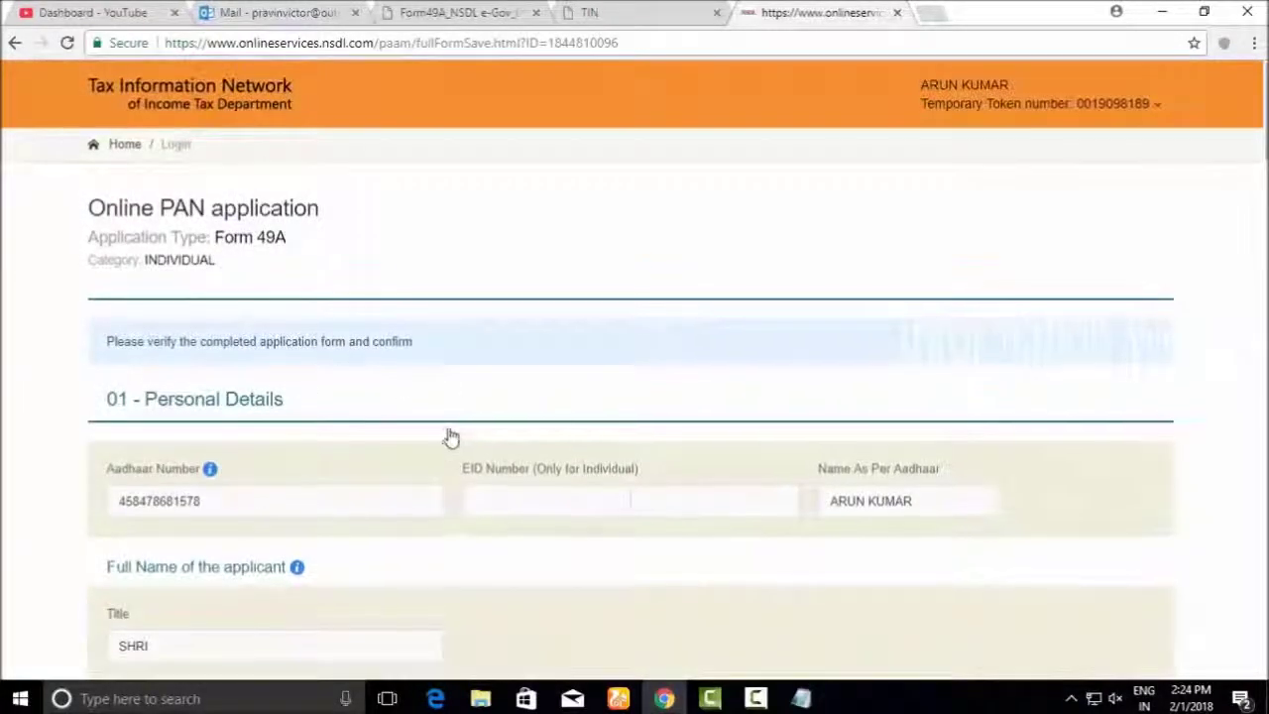
scroll(827, 560, down, 3)
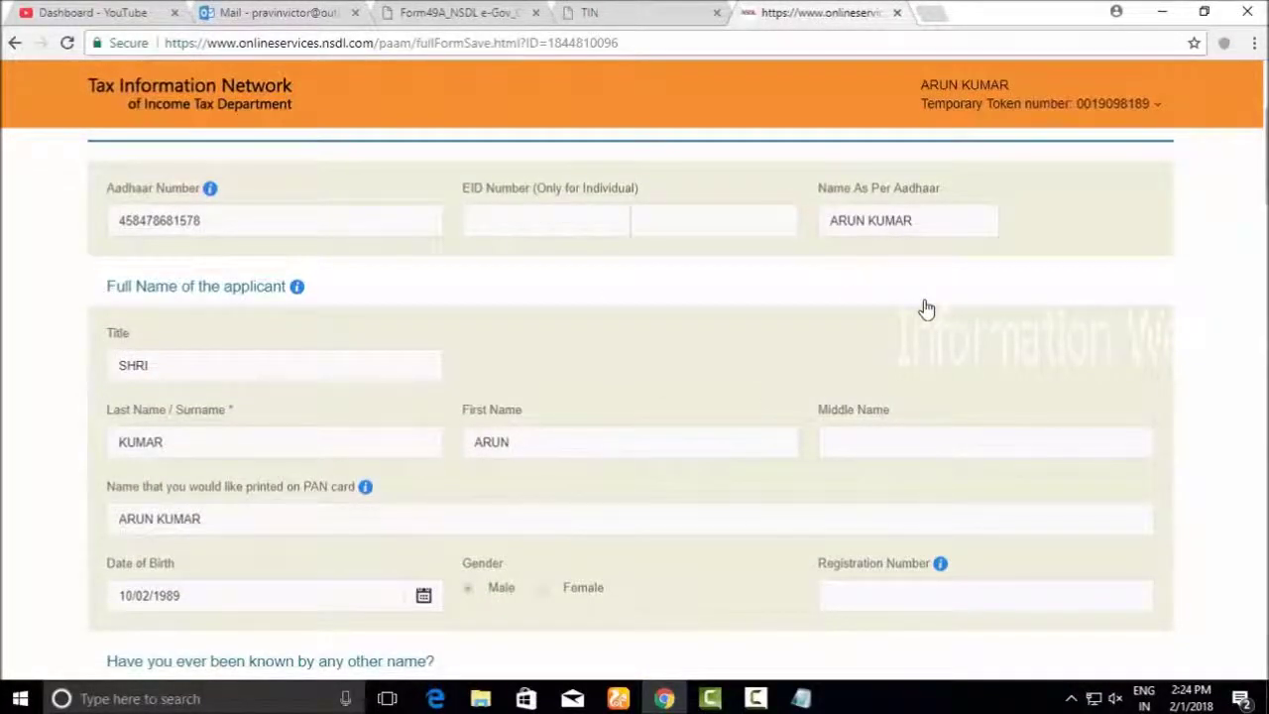
scroll(504, 203, down, 3)
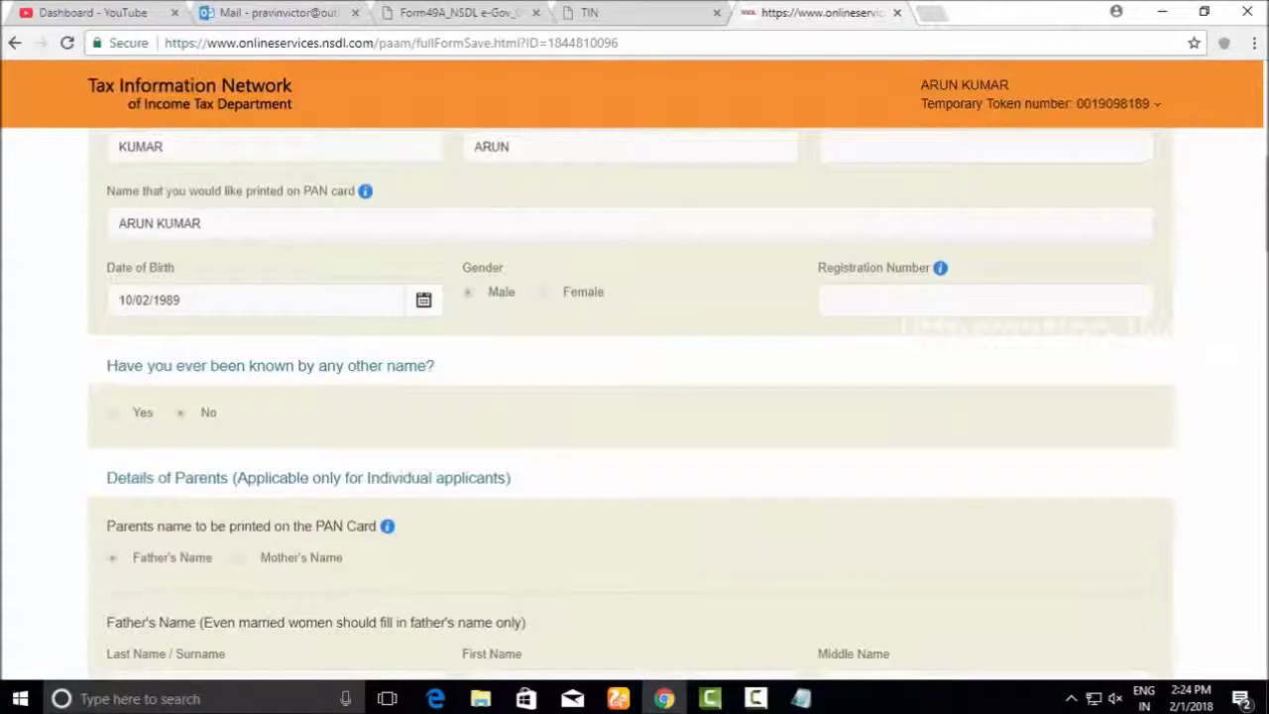
scroll(342, 396, up, 4)
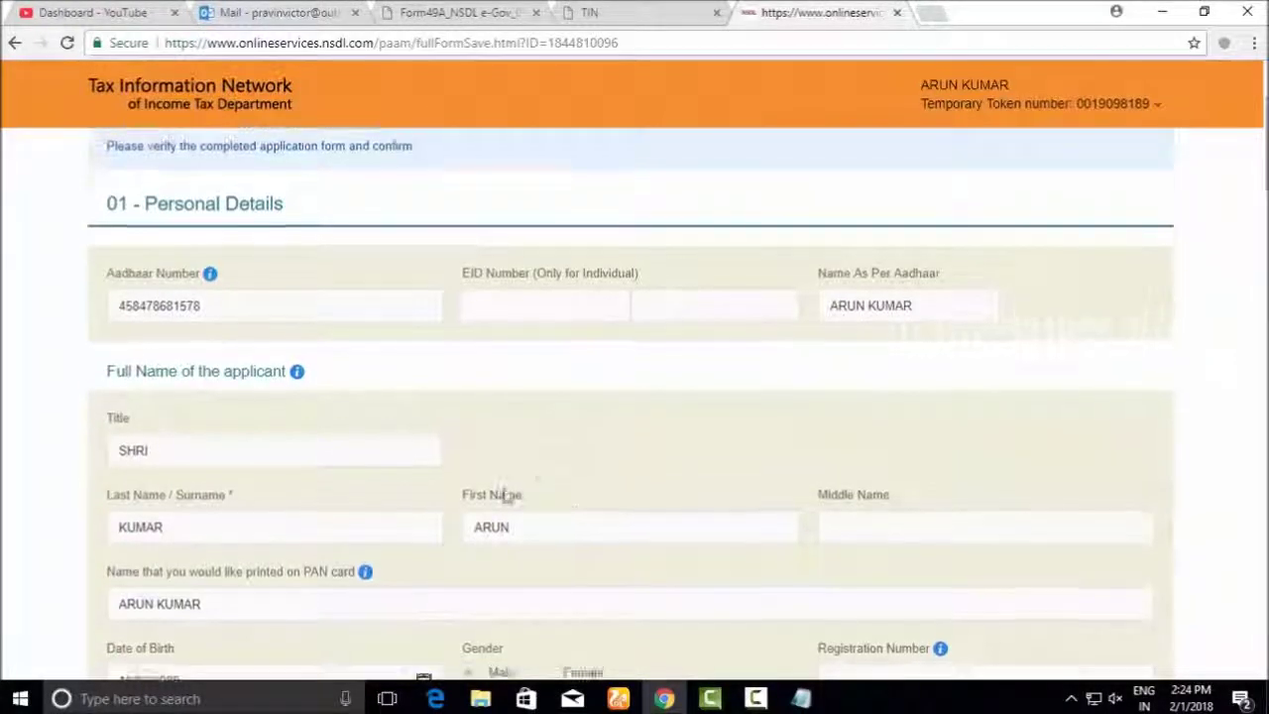
scroll(544, 505, down, 3)
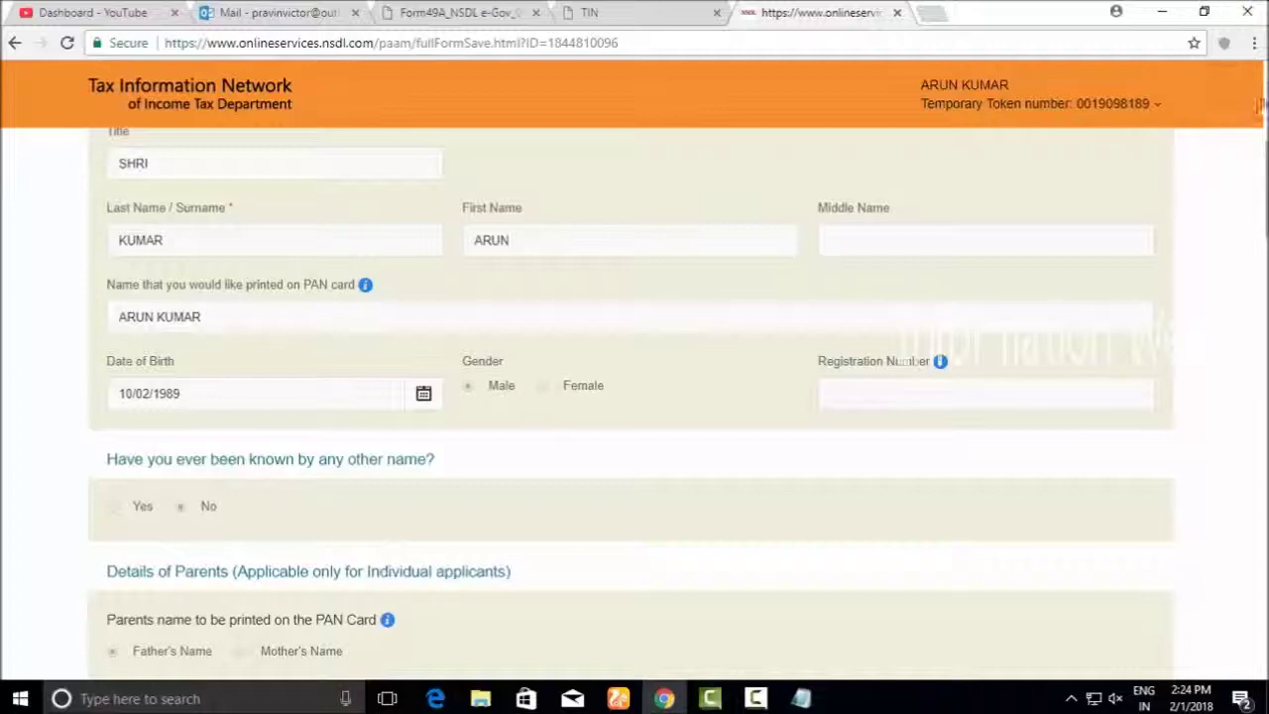
scroll(231, 599, down, 20)
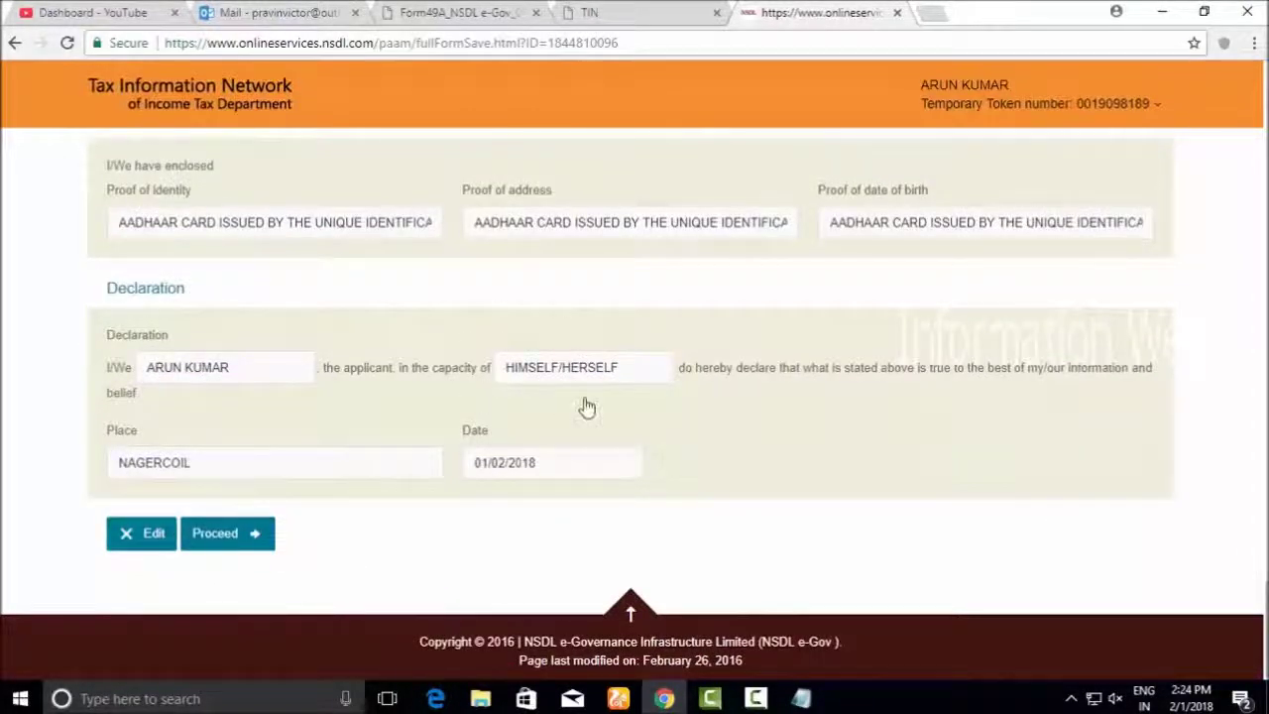
scroll(634, 396, up, 15)
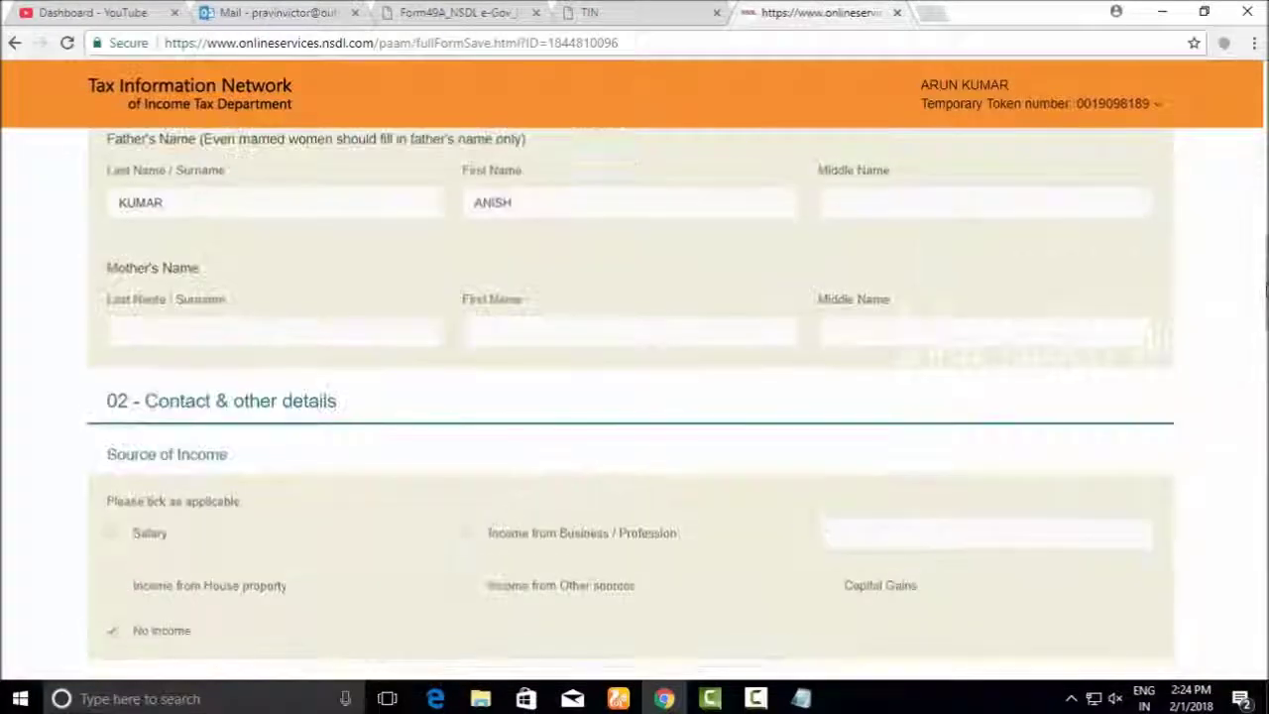
scroll(634, 397, down, 5)
scroll(635, 396, down, 10)
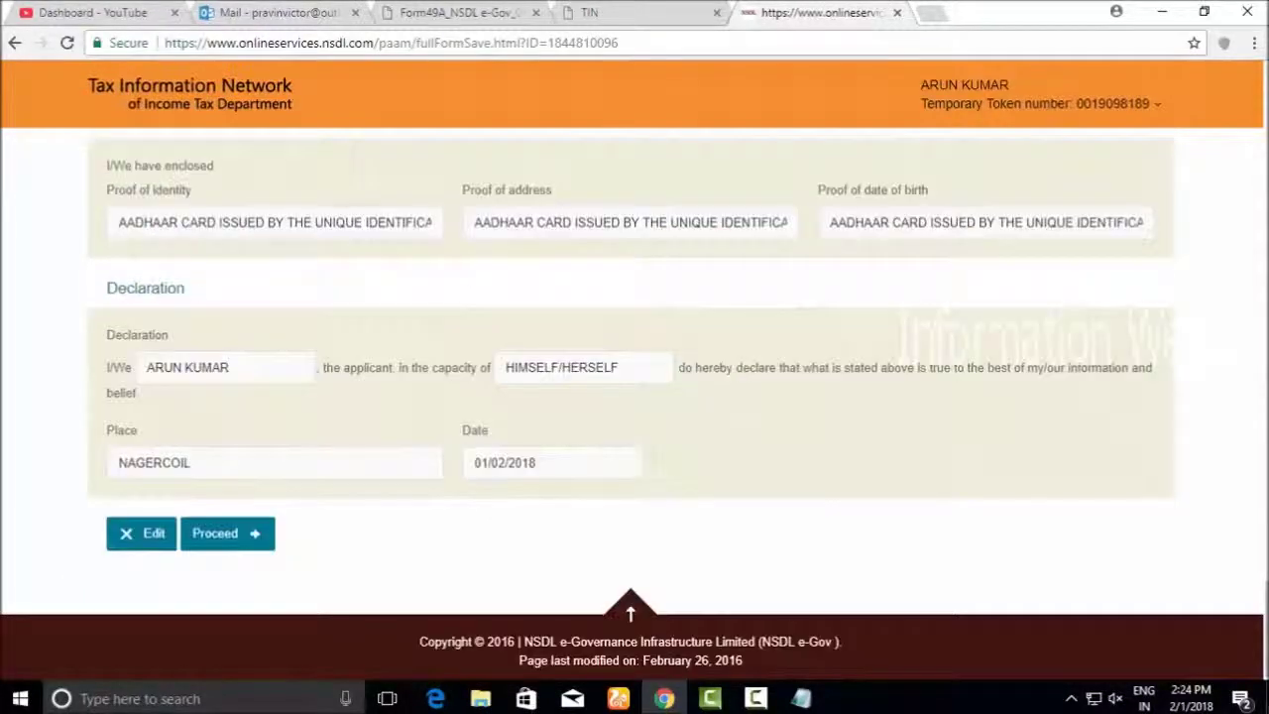
Submit the form, choose online payment through Bill Desk, and proceed to the 110.00 payment
click(236, 544)
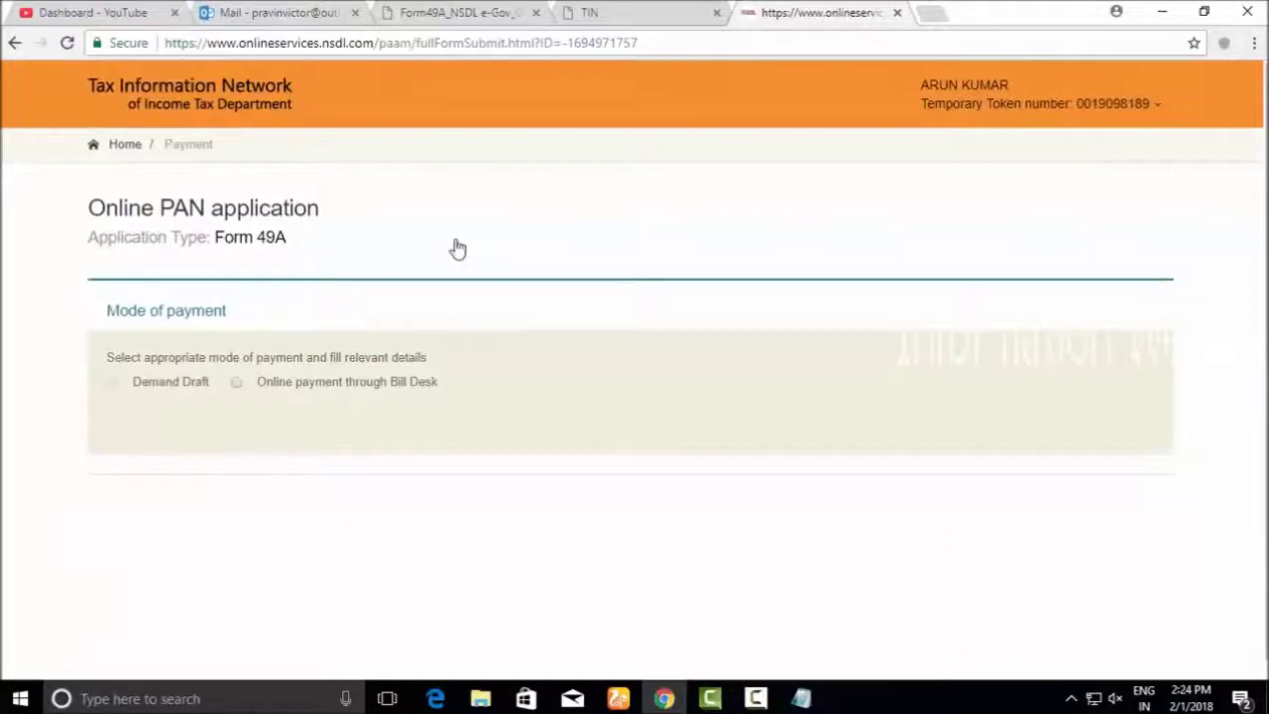
click(281, 393)
scroll(330, 436, down, 4)
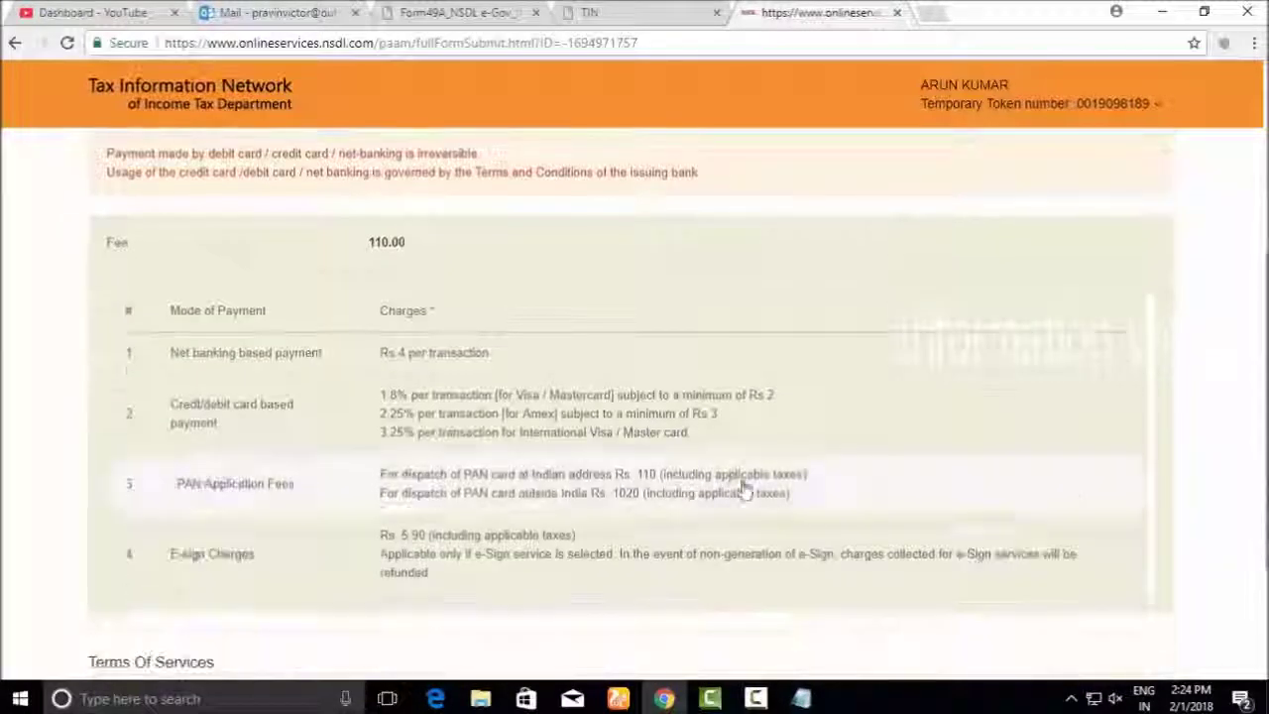
scroll(736, 480, down, 2)
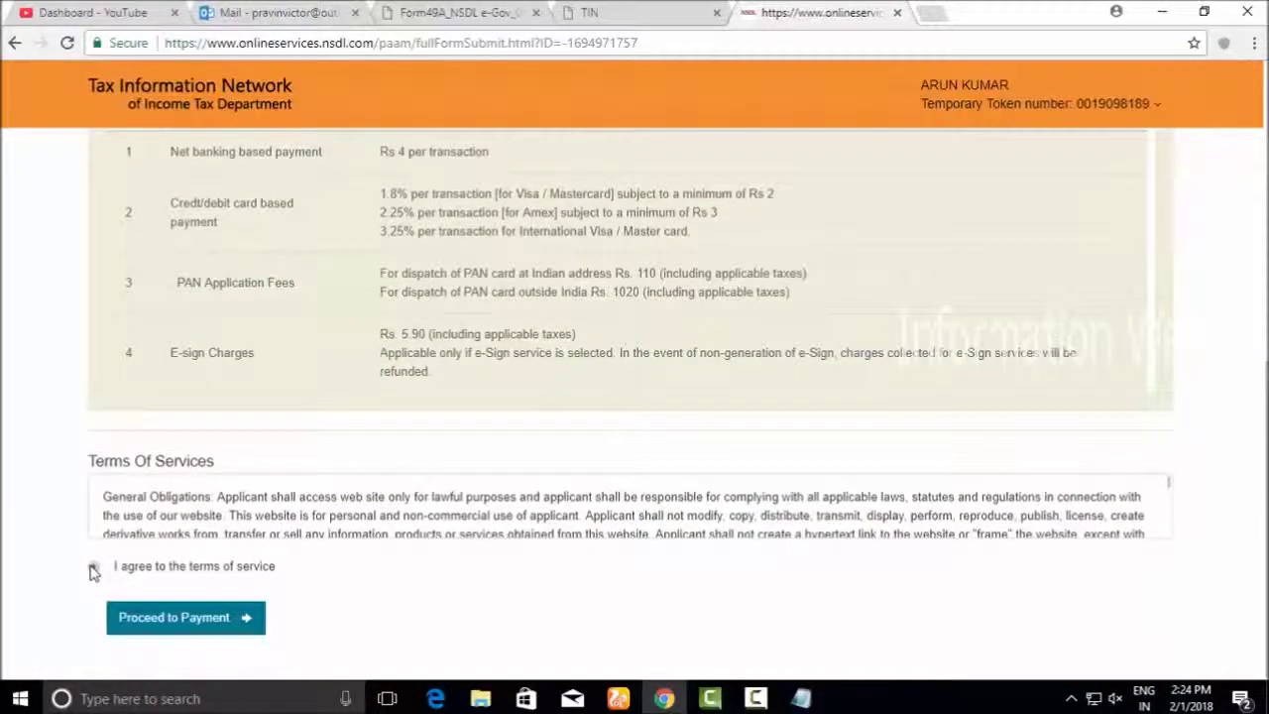
scroll(334, 371, up, 6)
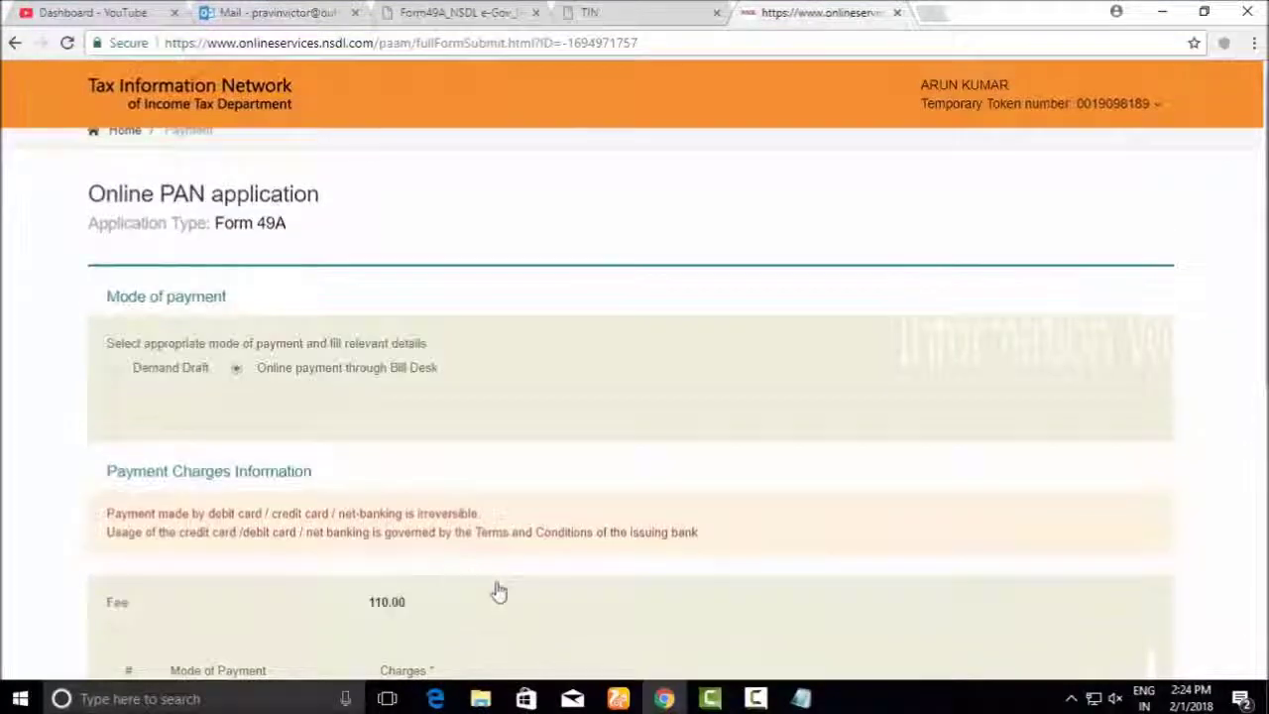
scroll(458, 574, down, 4)
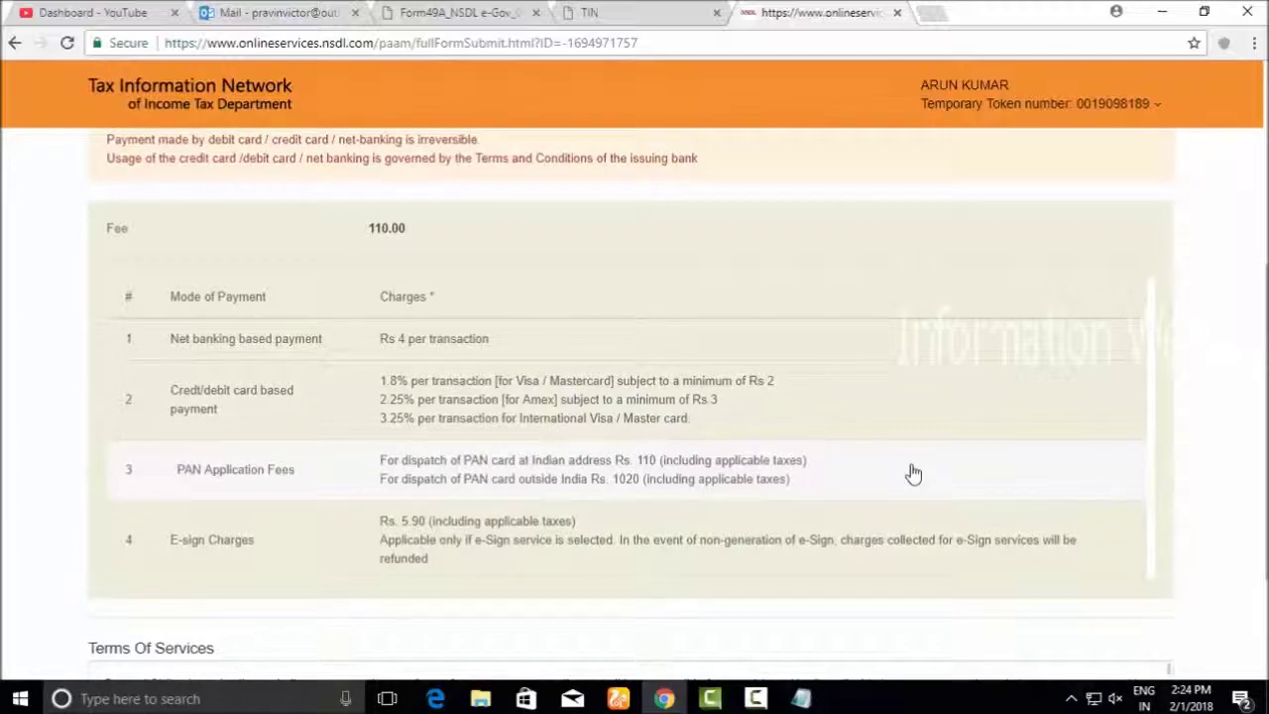
scroll(654, 466, down, 2)
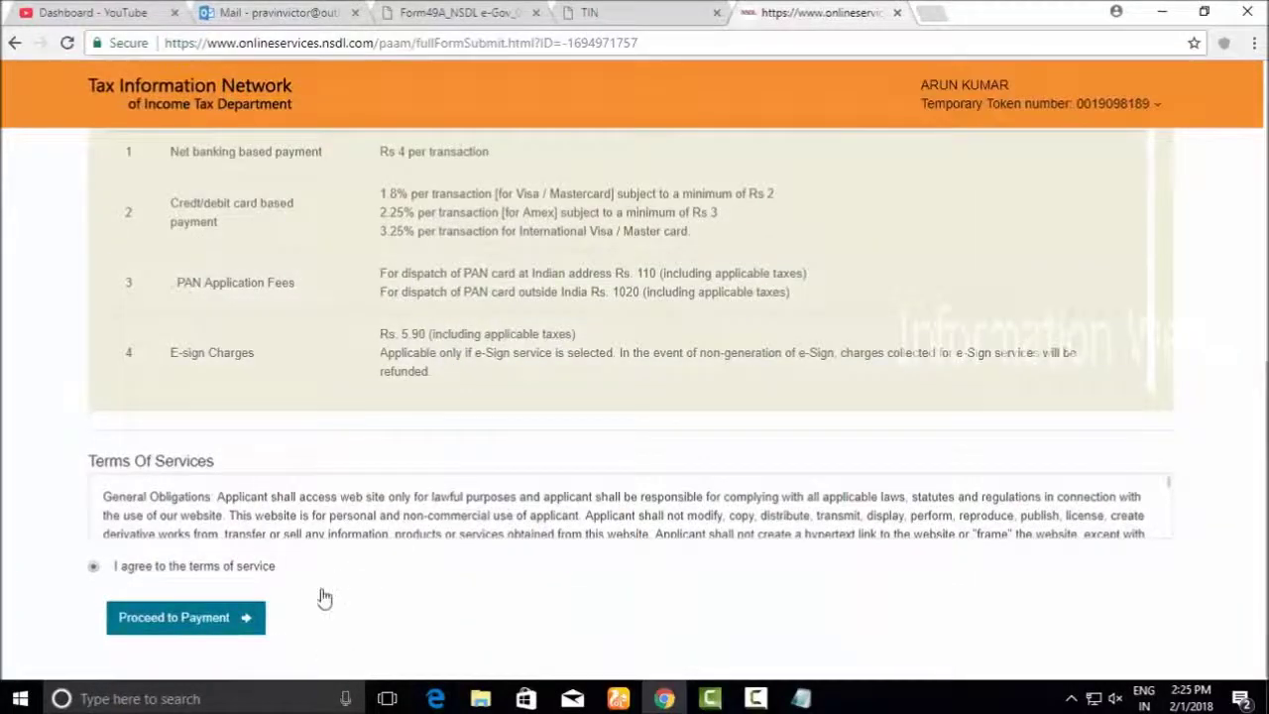
click(158, 636)
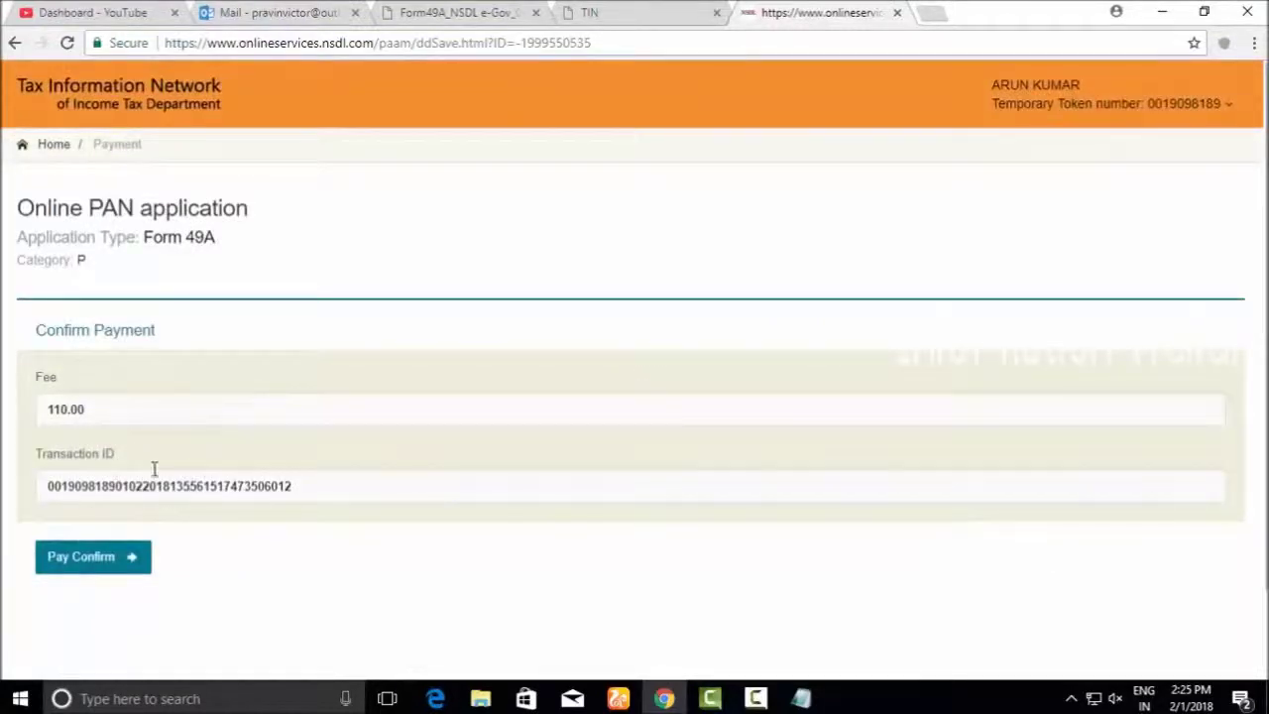
Copy the transaction ID, then confirm payment to open the BillDesk page
drag(256, 498, 52, 484)
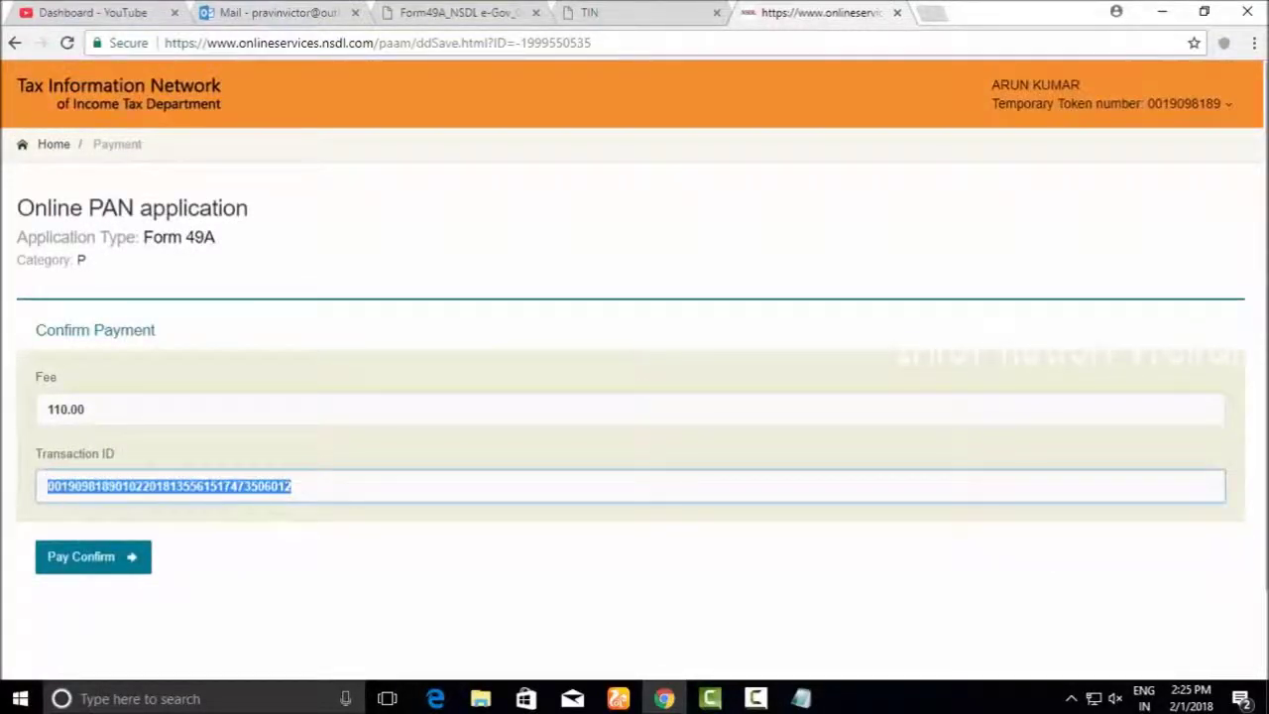
right_click(50, 484)
click(87, 504)
click(164, 513)
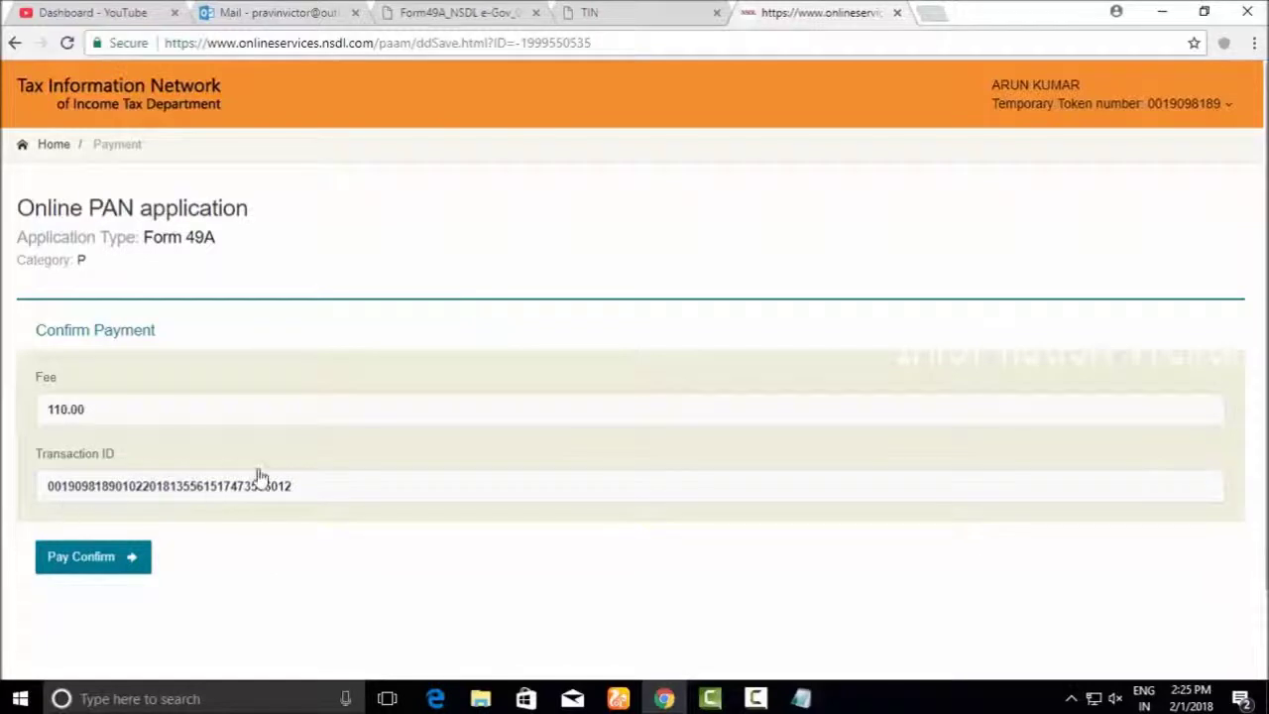
click(104, 570)
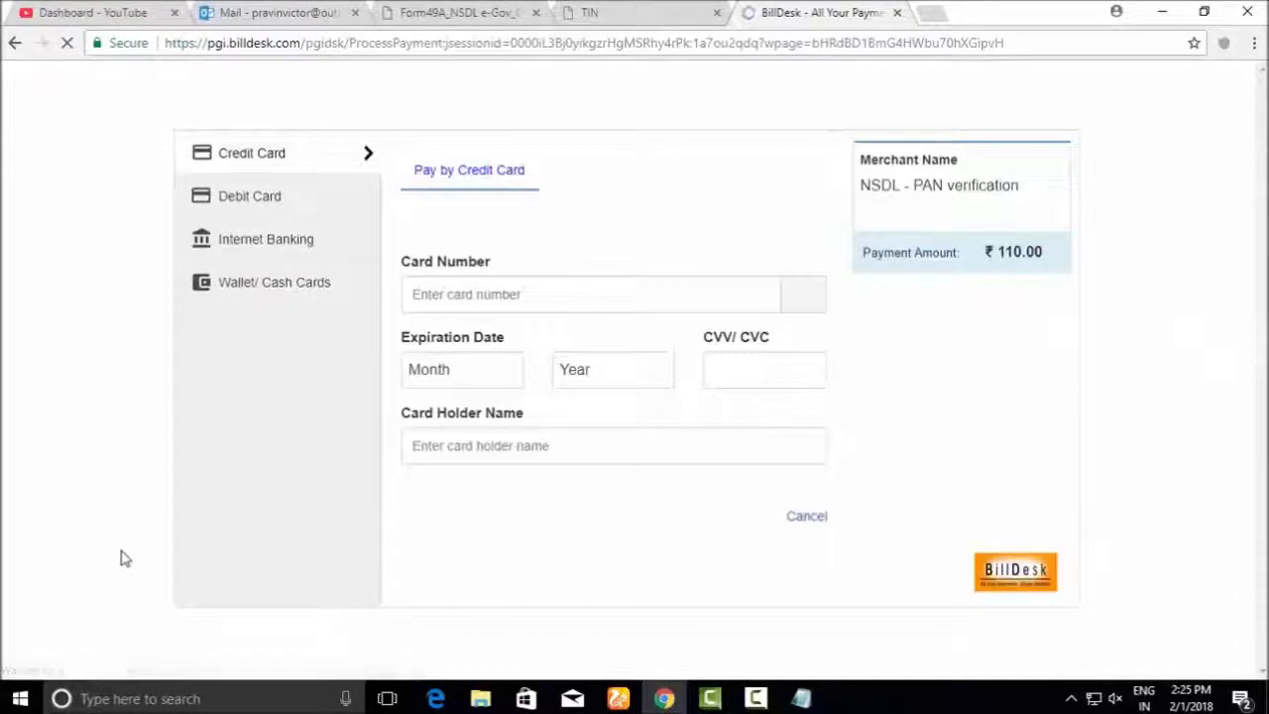
Switch BillDesk to the Debit Card form, leaving card number, expiry year and holder name blank
click(265, 198)
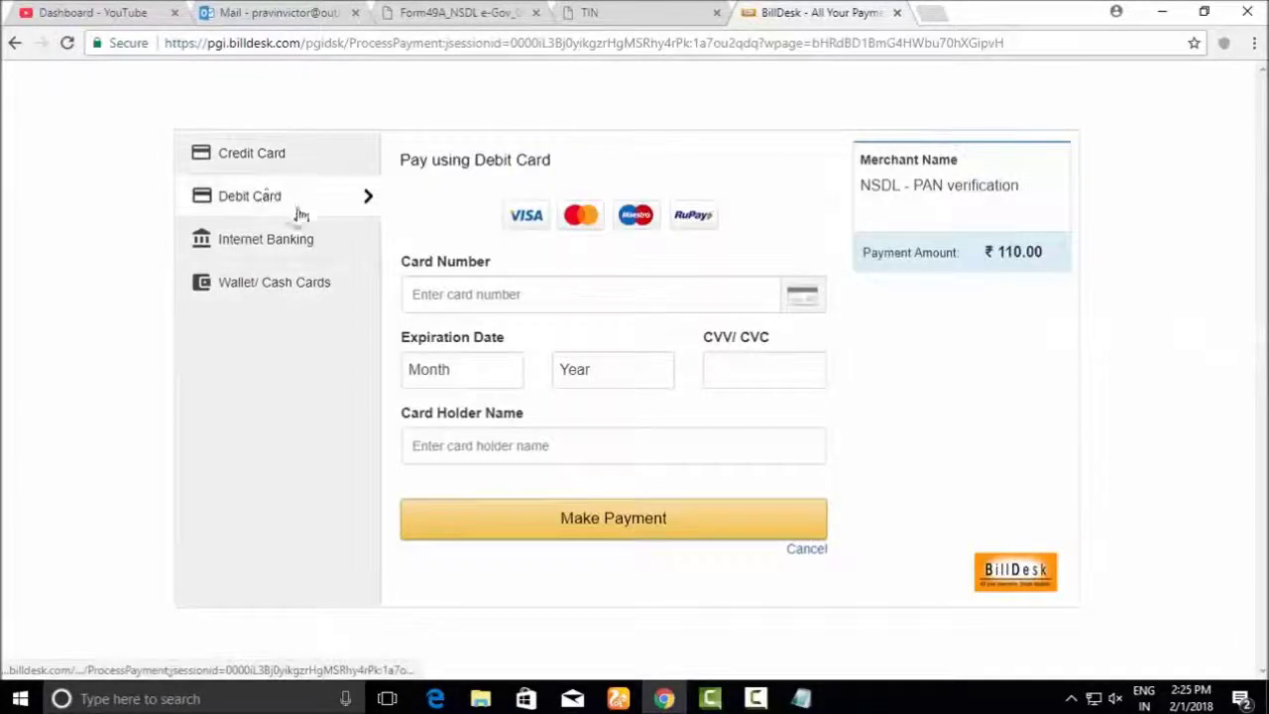
click(440, 300)
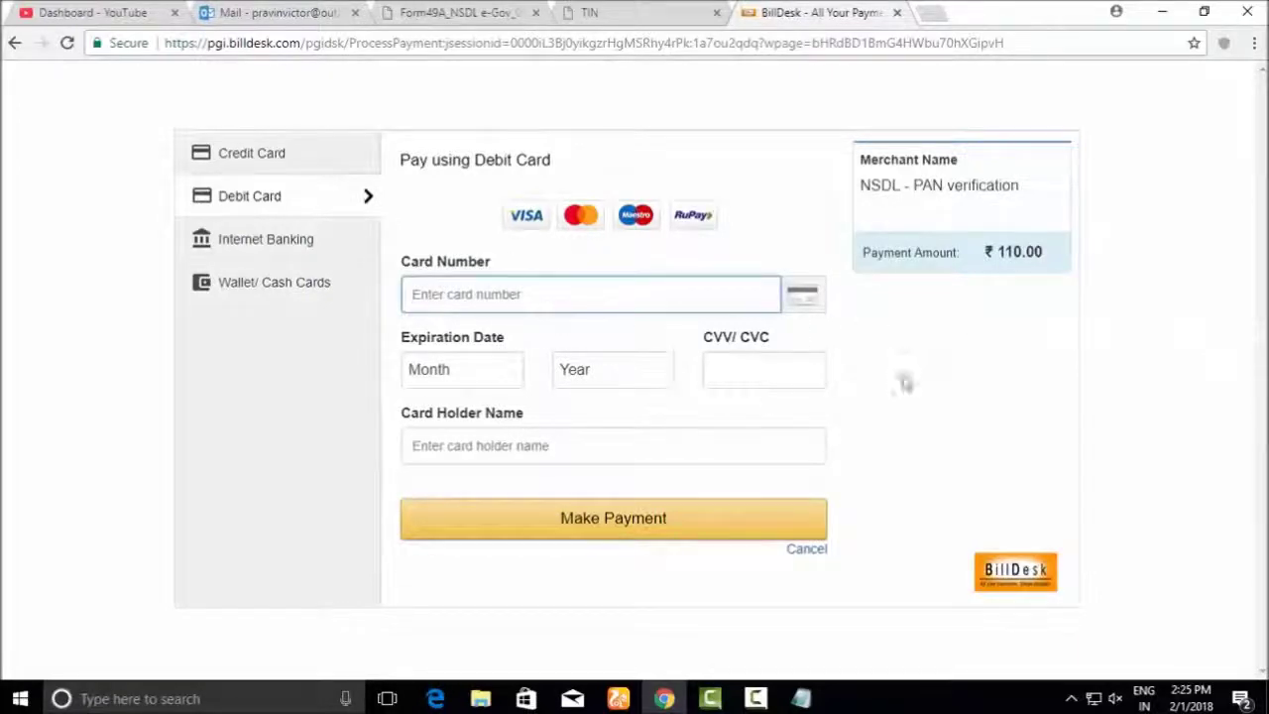
click(595, 371)
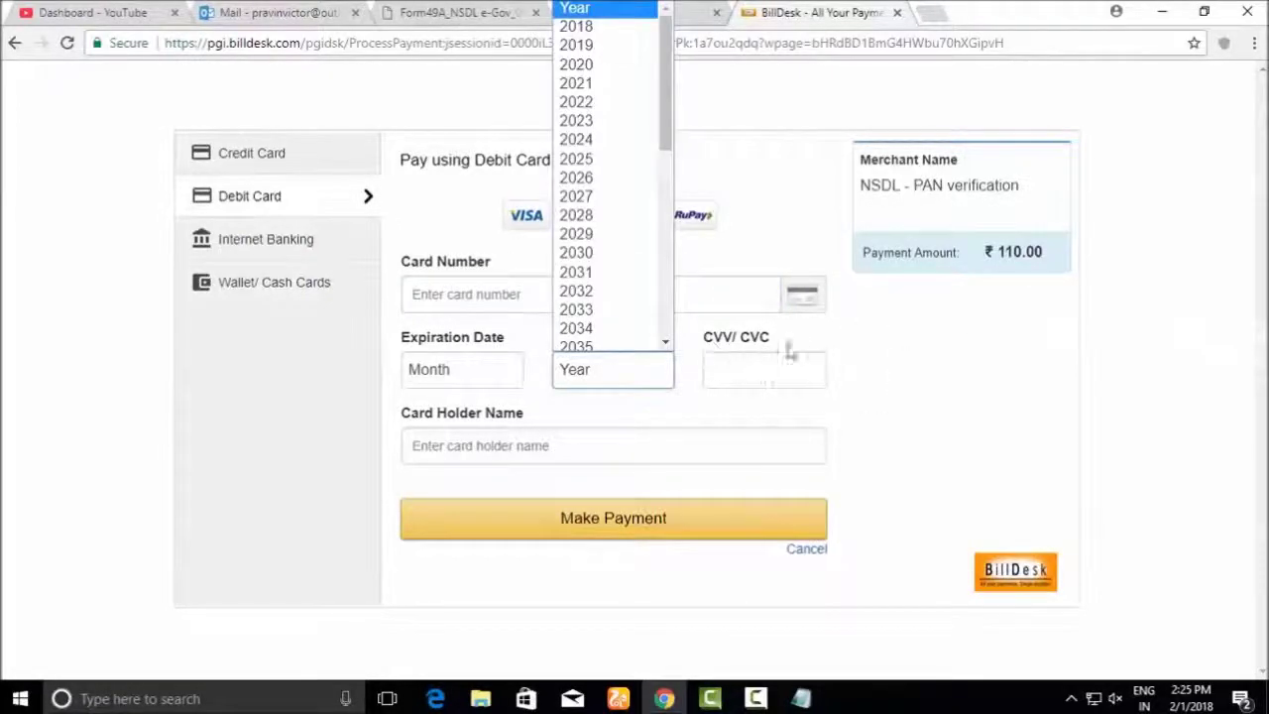
click(552, 447)
click(552, 447)
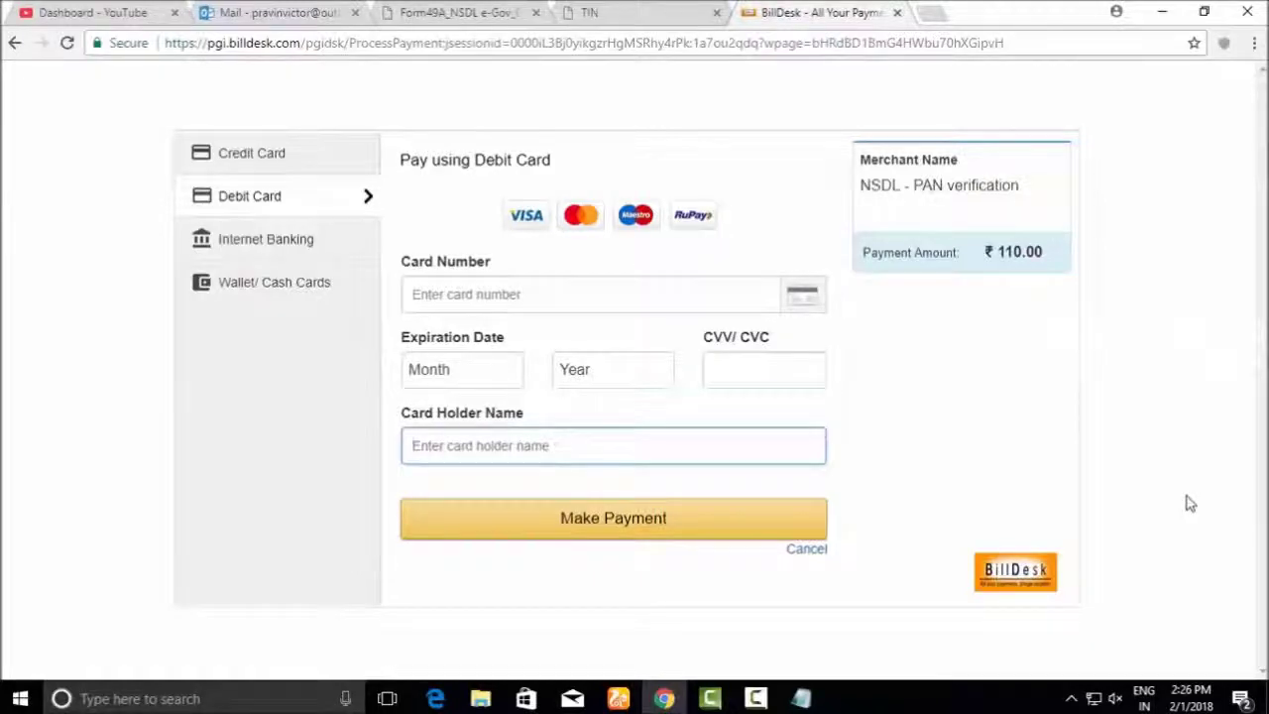
Switch to the Form49A_NSDL PDF and scroll through its form pages
click(487, 15)
scroll(787, 495, down, 3)
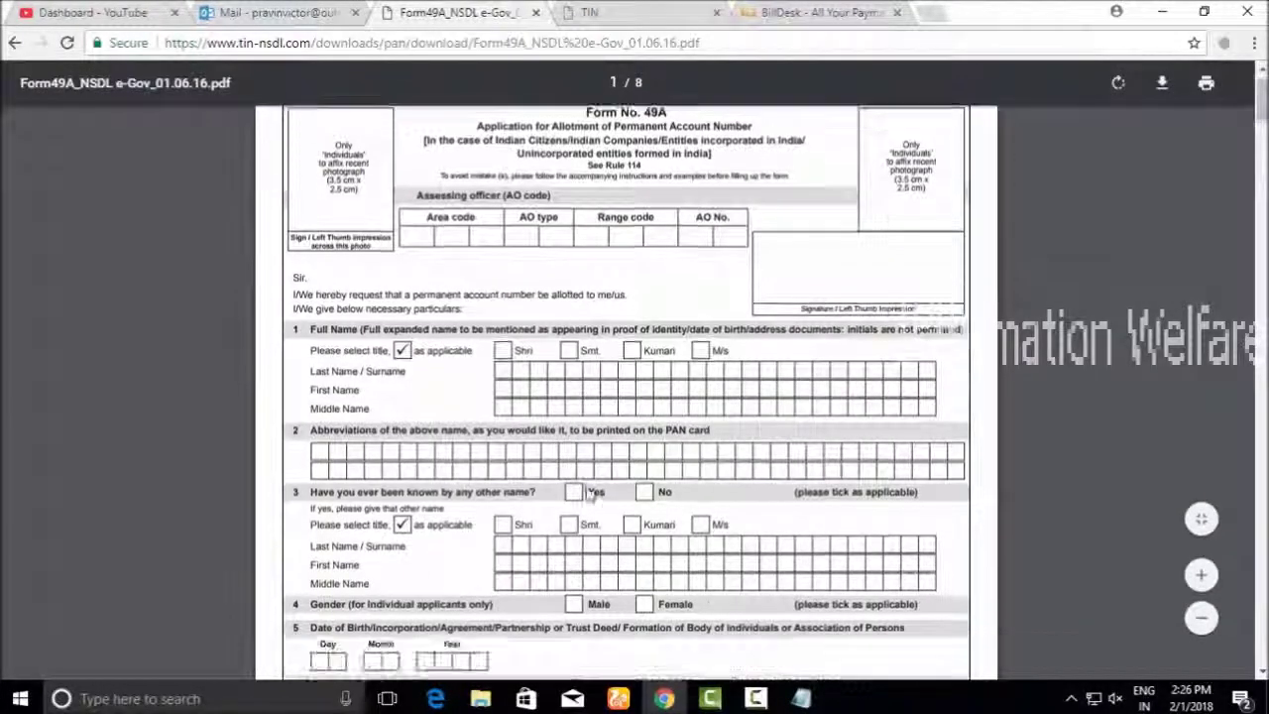
scroll(661, 463, up, 3)
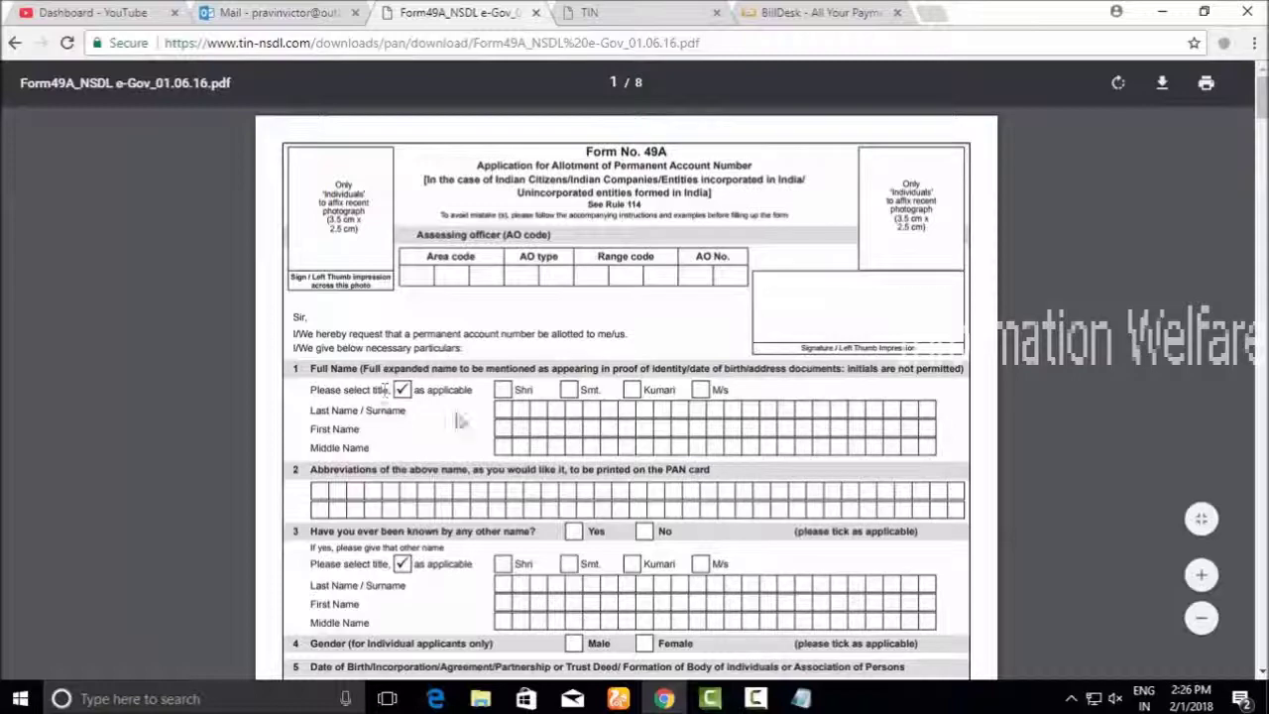
scroll(562, 493, down, 5)
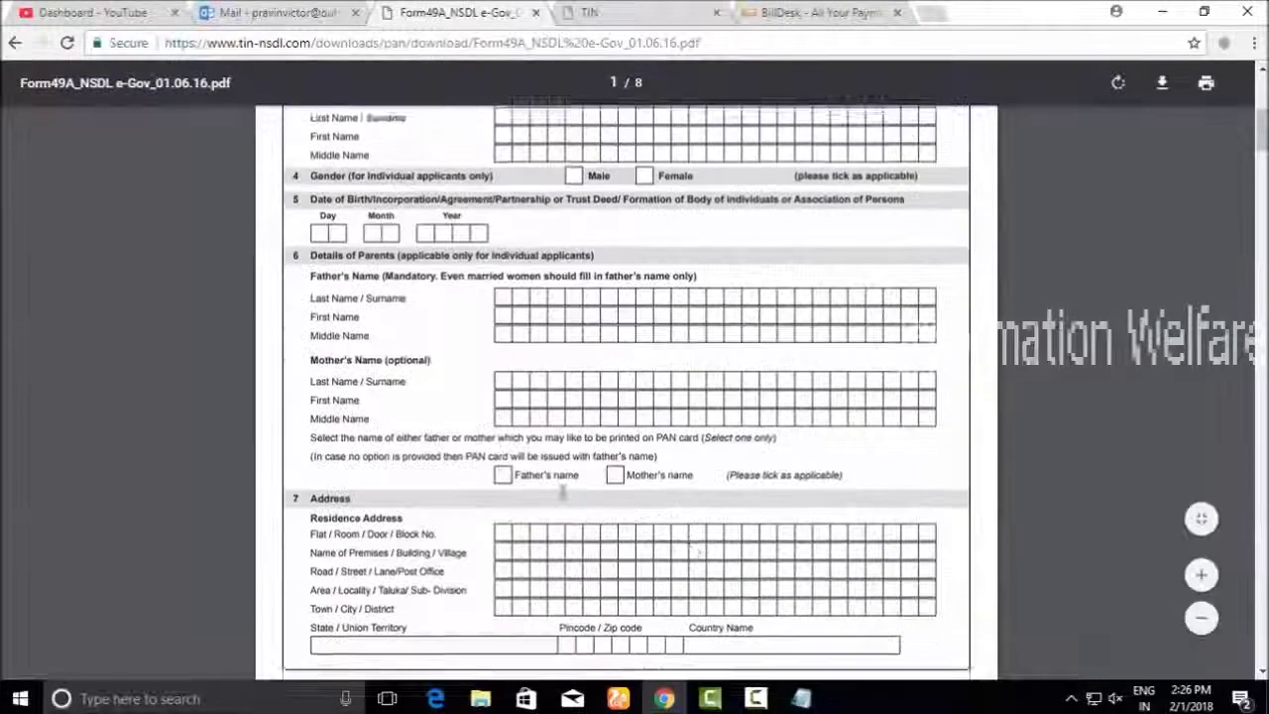
scroll(562, 493, down, 5)
drag(1260, 163, 1261, 89)
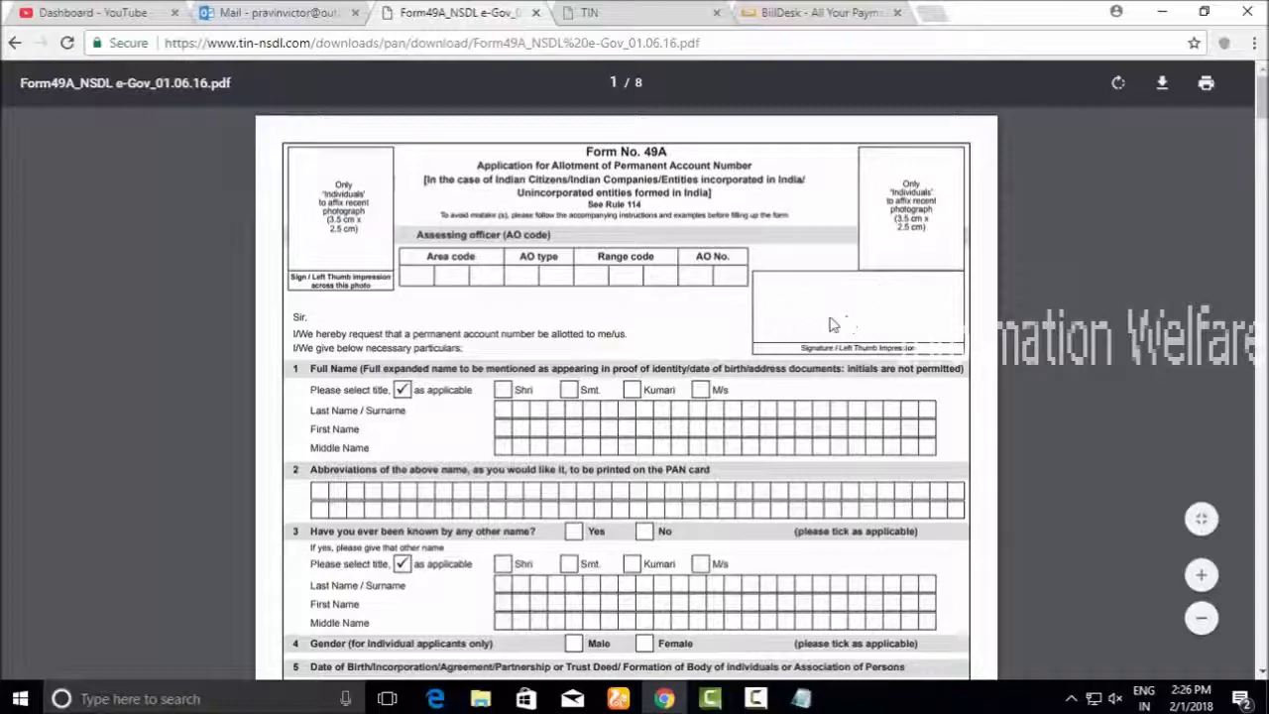
Scroll through the Instructions for Filling Form 49A with the name-entry examples
scroll(1192, 505, down, 5)
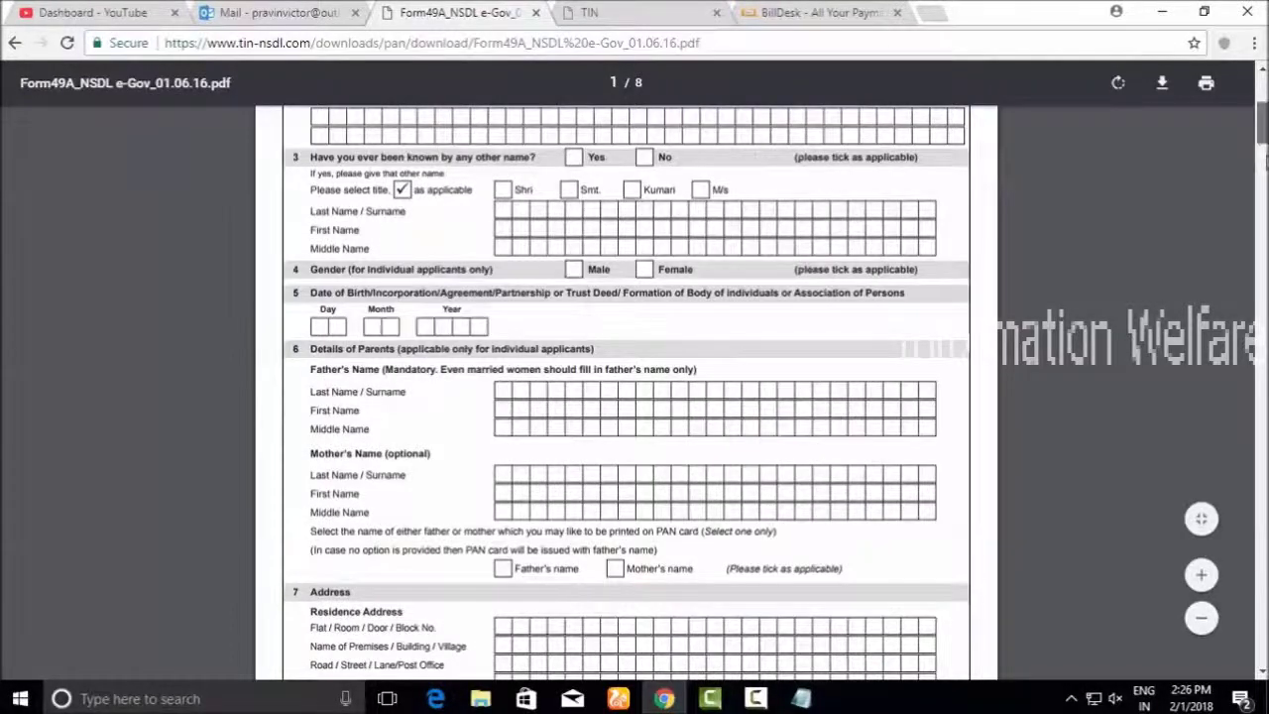
scroll(1192, 505, down, 5)
scroll(624, 396, down, 4)
scroll(624, 397, up, 4)
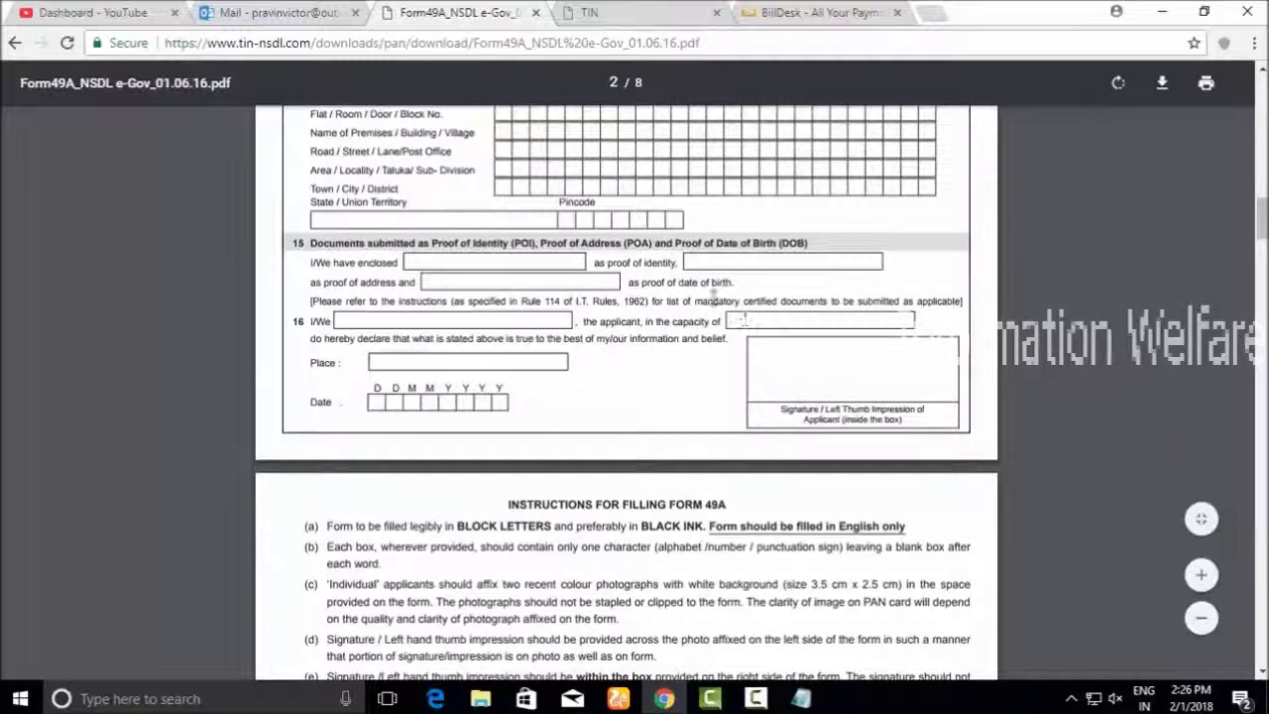
drag(1263, 224, 1262, 236)
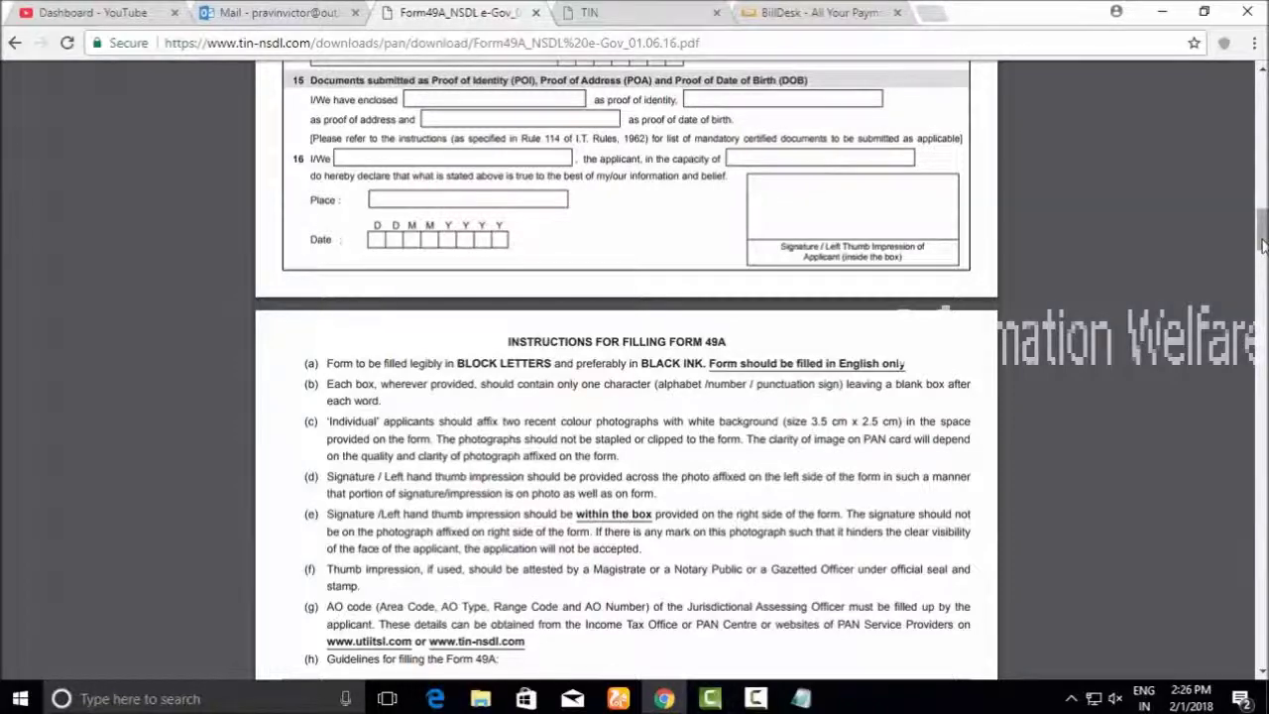
scroll(984, 245, down, 10)
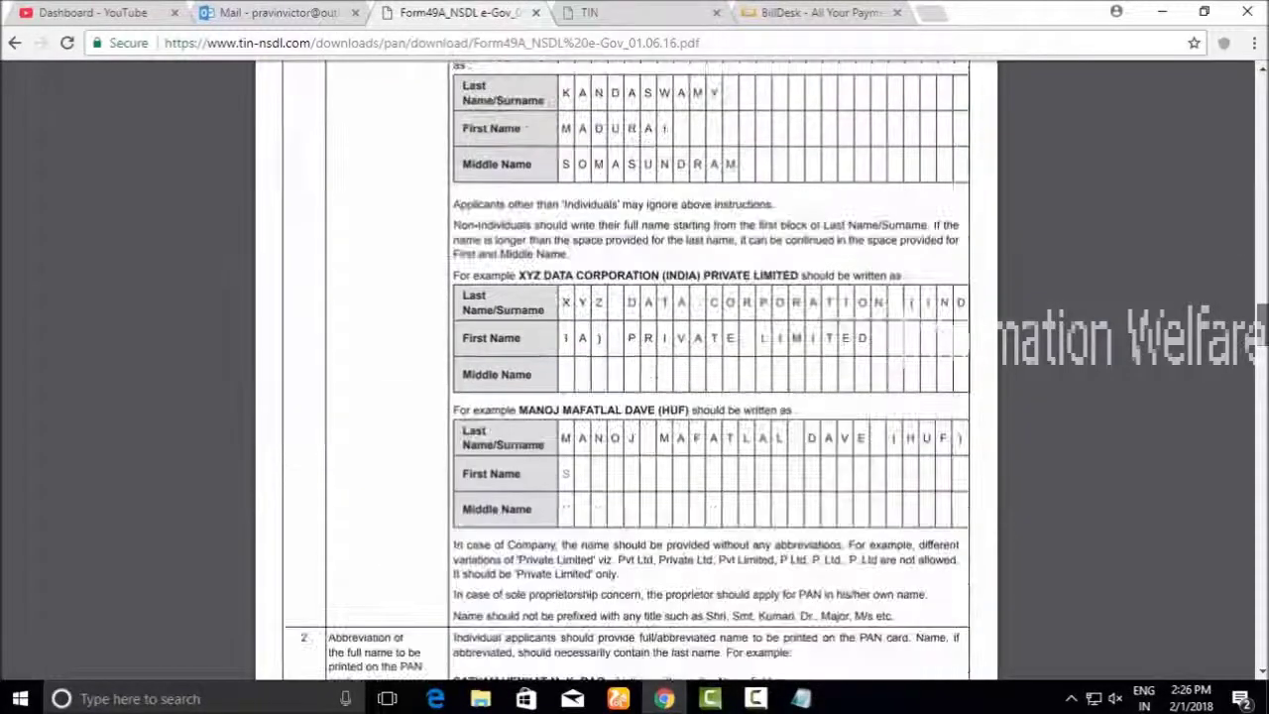
scroll(984, 246, up, 20)
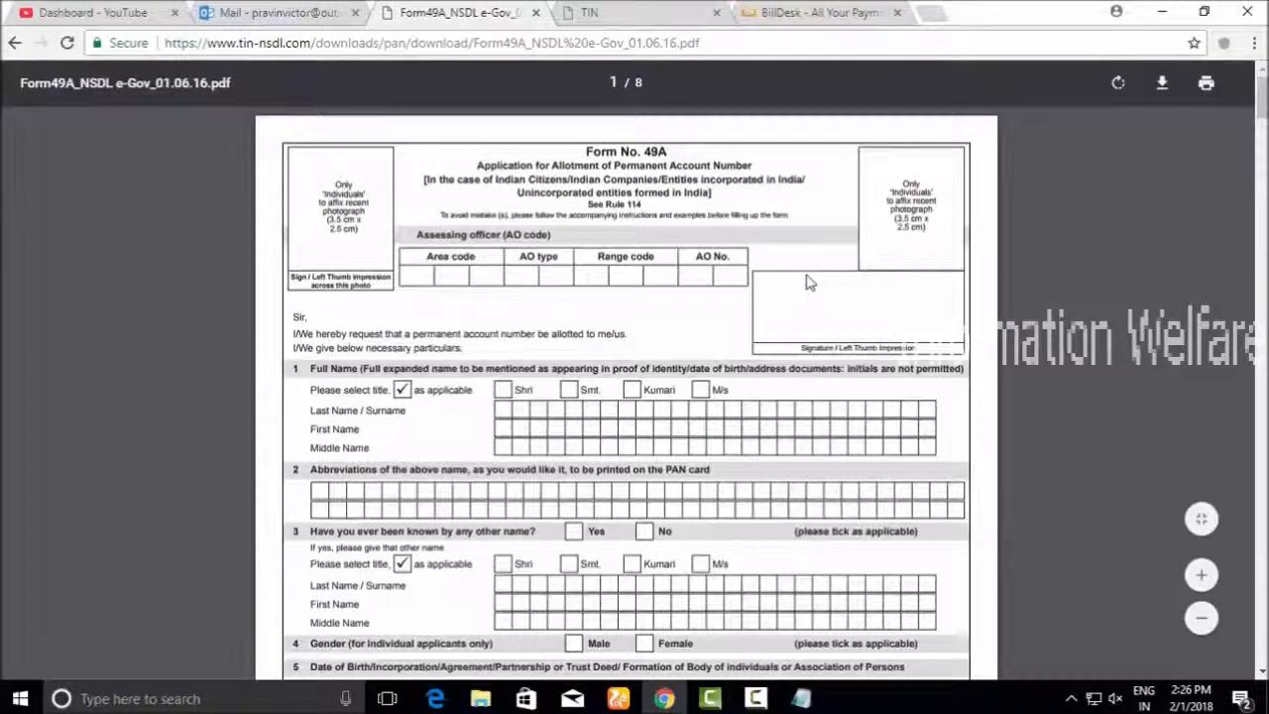